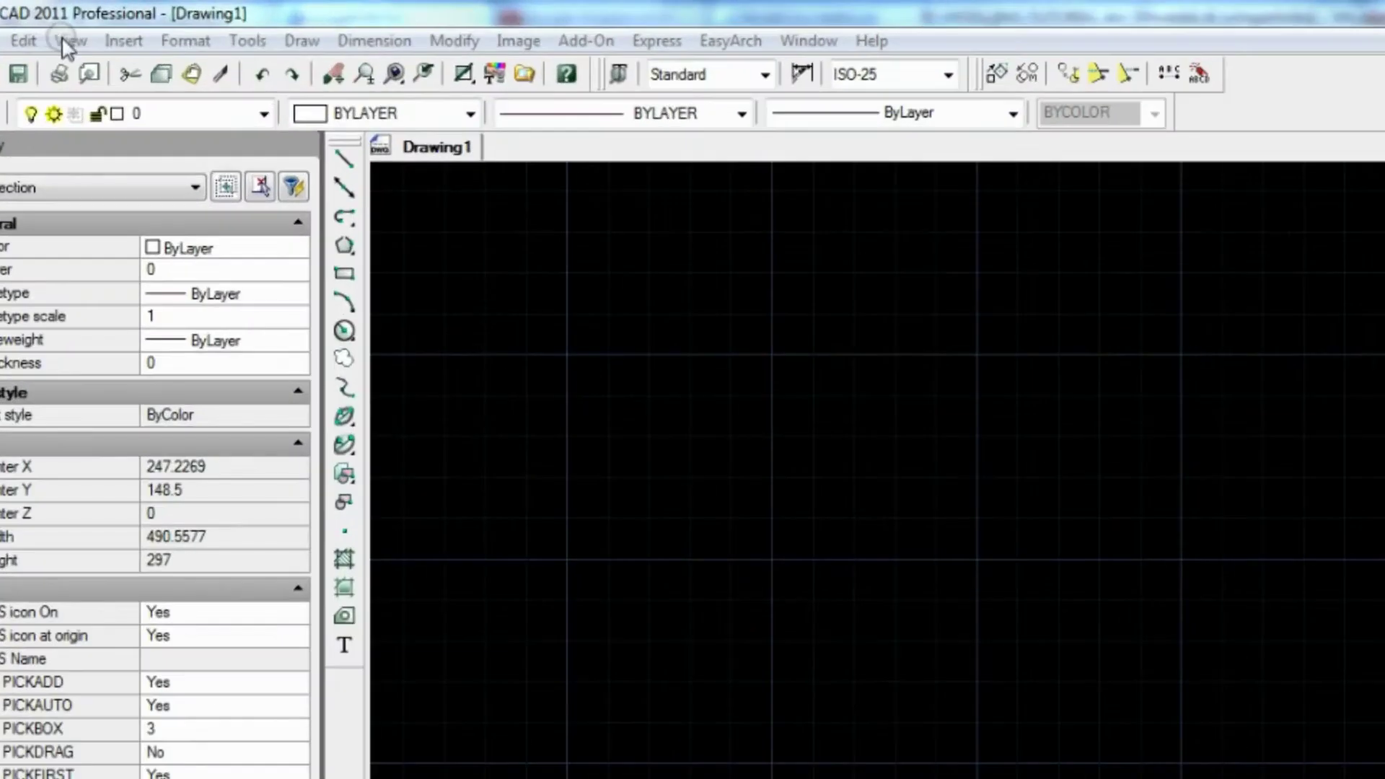
Turn on the Render toolbar from the View menu's Toolbars list.
{"action": "left_click", "coordinate": [65, 41]}
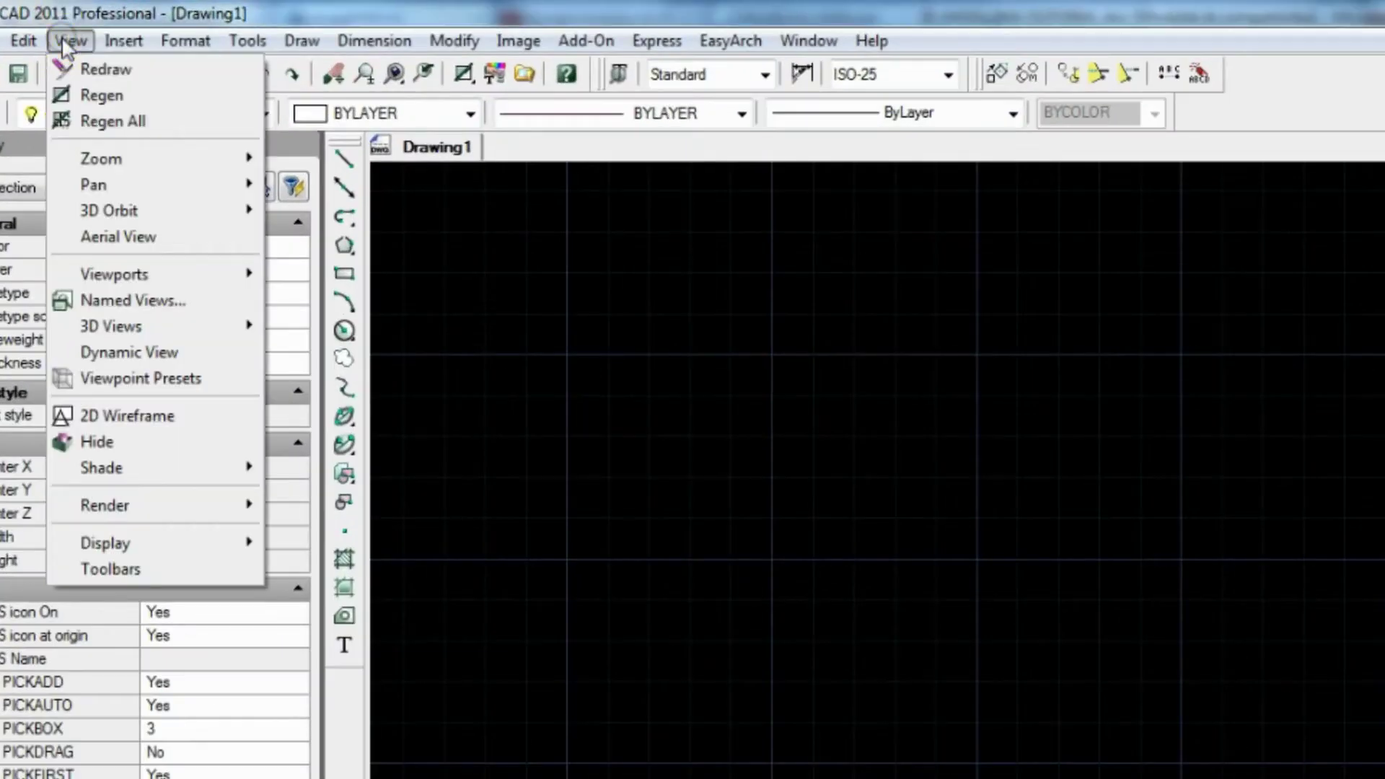
{"action": "left_click", "coordinate": [108, 569]}
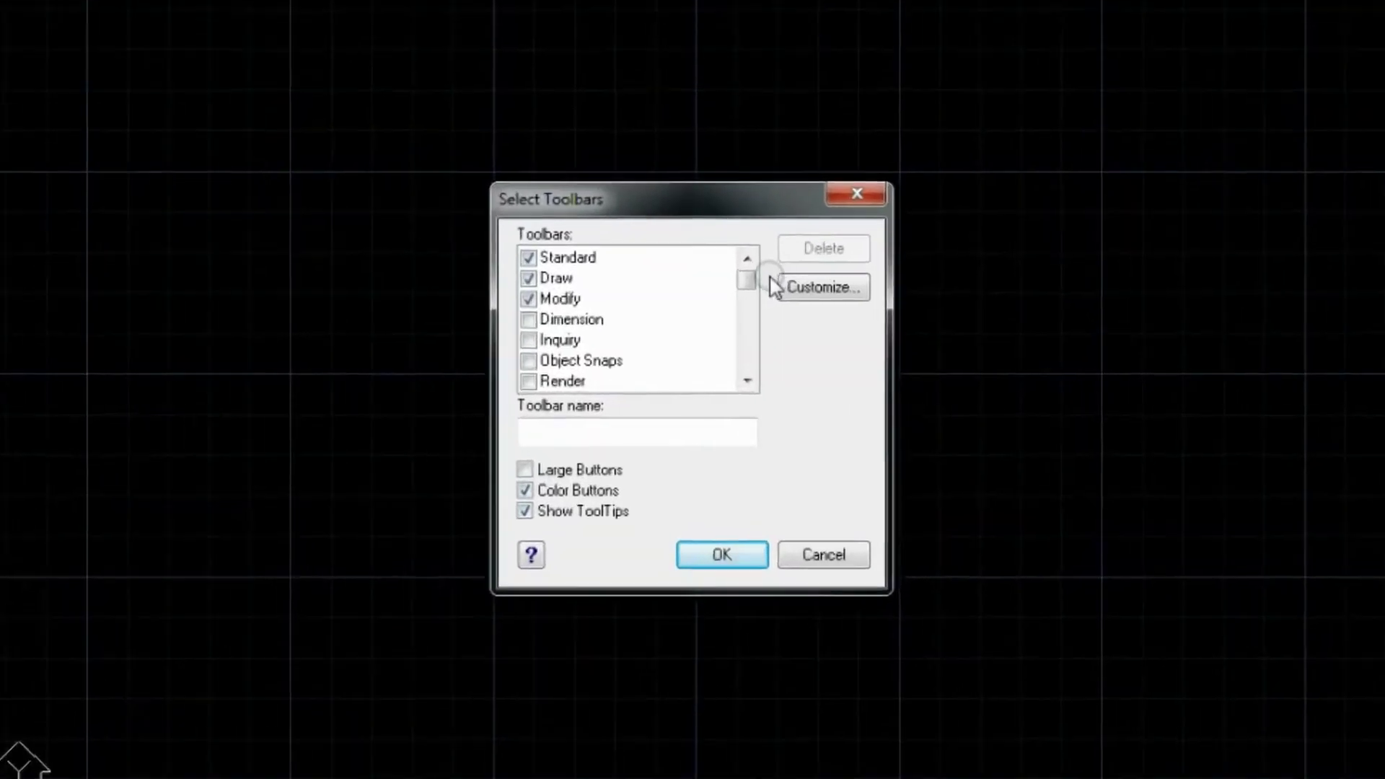
{"action": "left_click", "coordinate": [730, 384]}
{"action": "left_click", "coordinate": [730, 384]}
{"action": "left_click", "coordinate": [489, 327]}
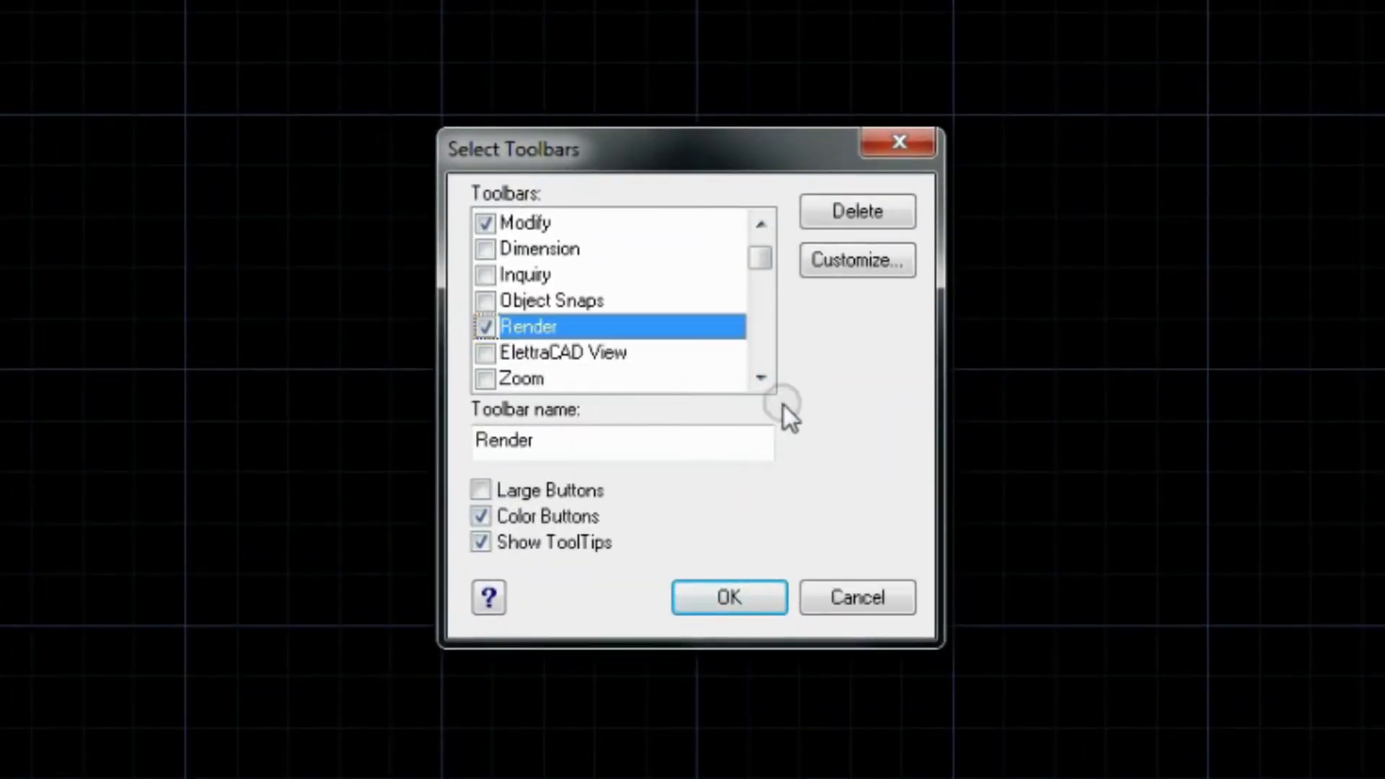
{"action": "double_click", "coordinate": [762, 376]}
{"action": "double_click", "coordinate": [761, 376]}
{"action": "double_click", "coordinate": [764, 375]}
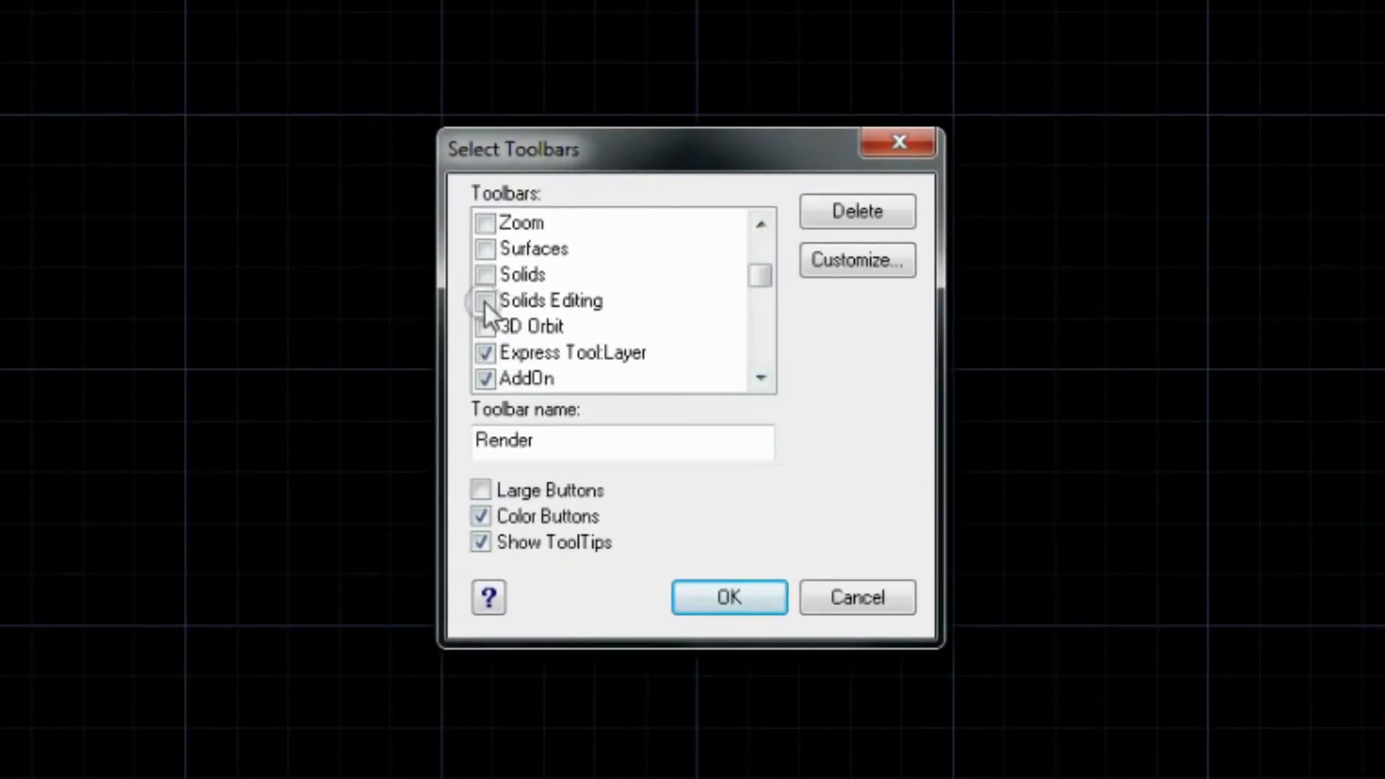
Add the Solids, Solids Editing, View and Shade toolbars and apply the selection.
{"action": "left_click", "coordinate": [485, 274]}
{"action": "left_click", "coordinate": [485, 300]}
{"action": "double_click", "coordinate": [761, 378]}
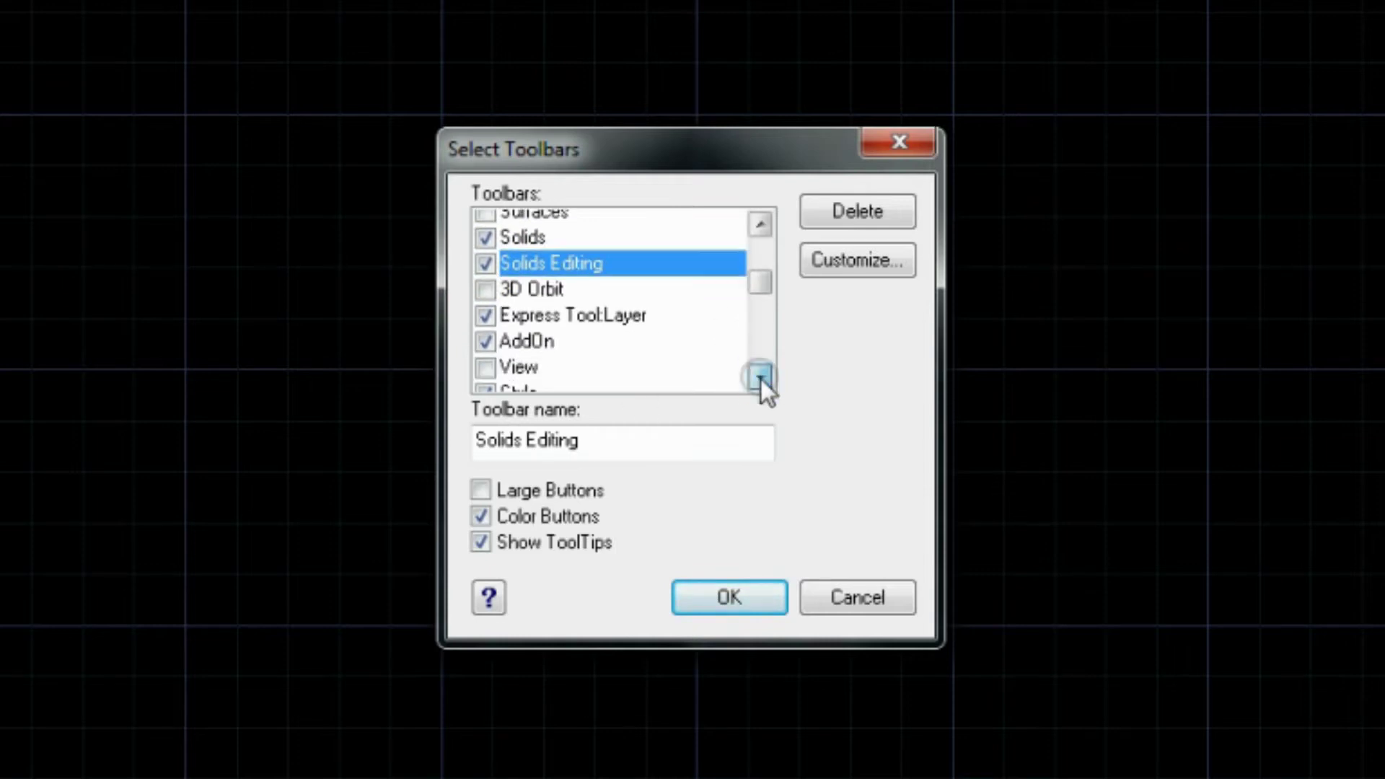
{"action": "double_click", "coordinate": [761, 378]}
{"action": "left_click", "coordinate": [485, 274]}
{"action": "double_click", "coordinate": [764, 378]}
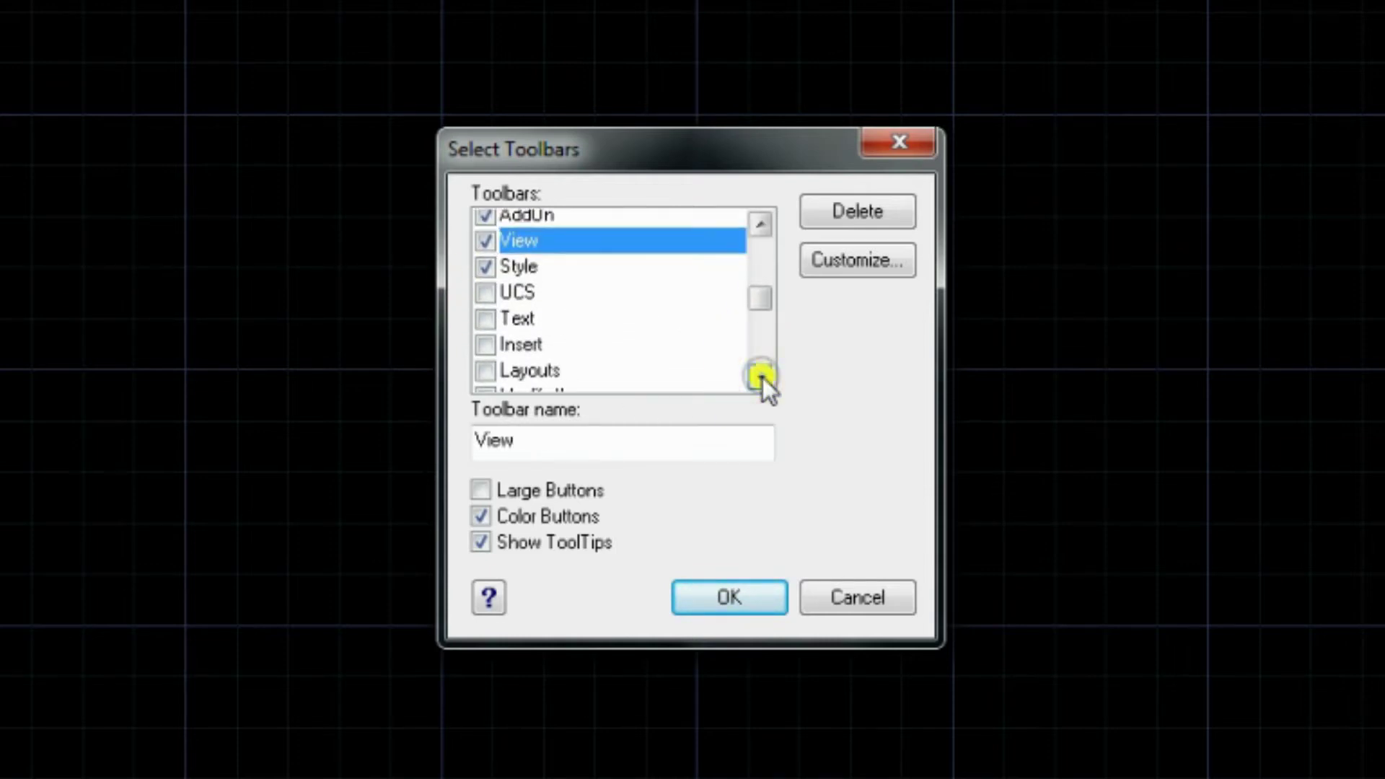
{"action": "double_click", "coordinate": [763, 378]}
{"action": "left_click", "coordinate": [488, 353]}
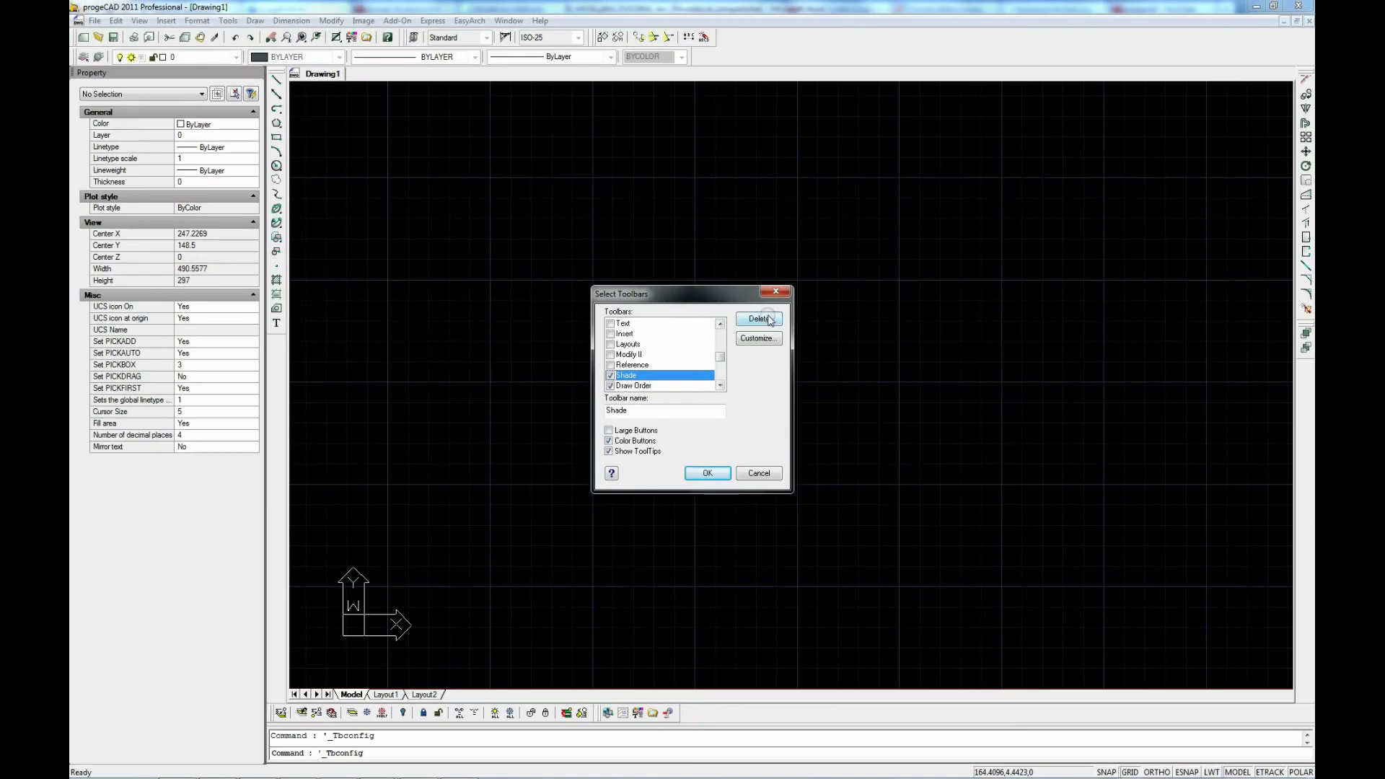
{"action": "left_click", "coordinate": [717, 528]}
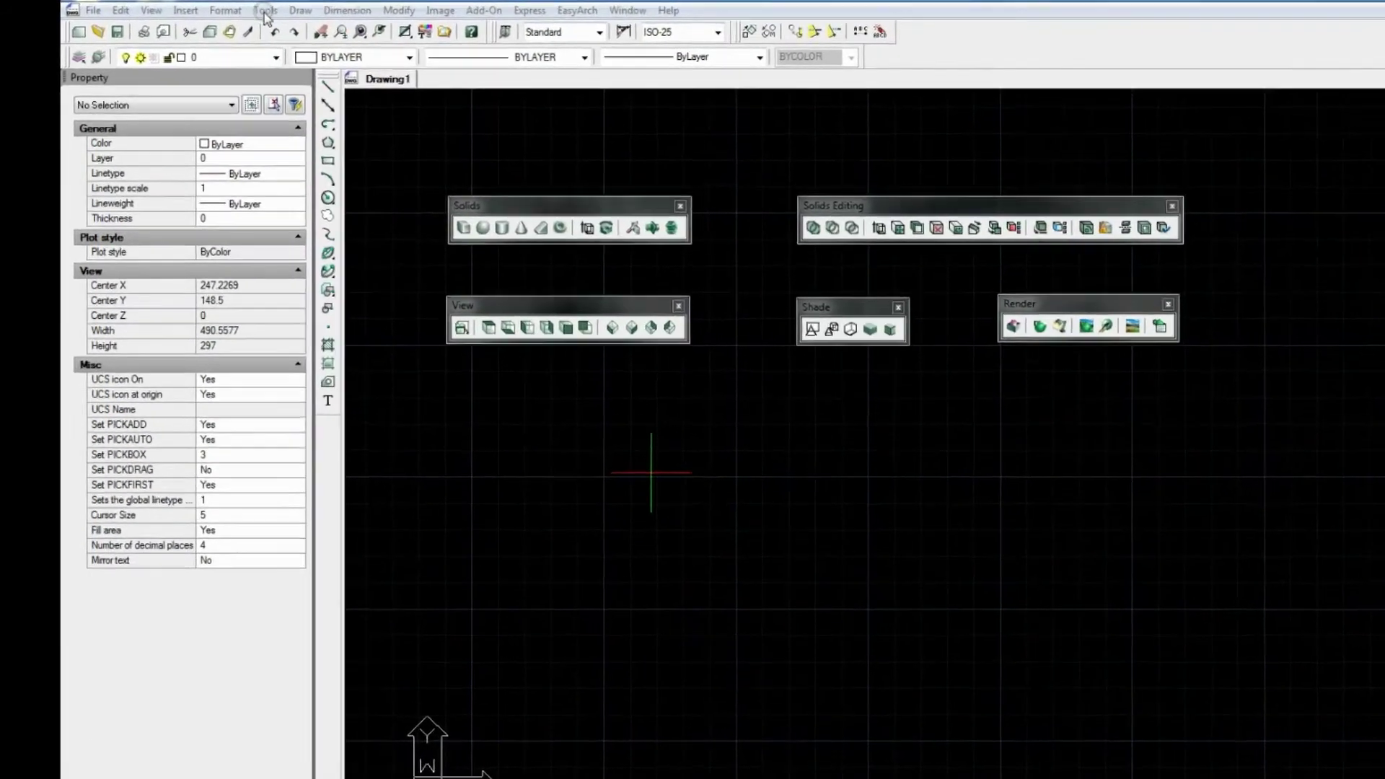
{"action": "left_click", "coordinate": [228, 21]}
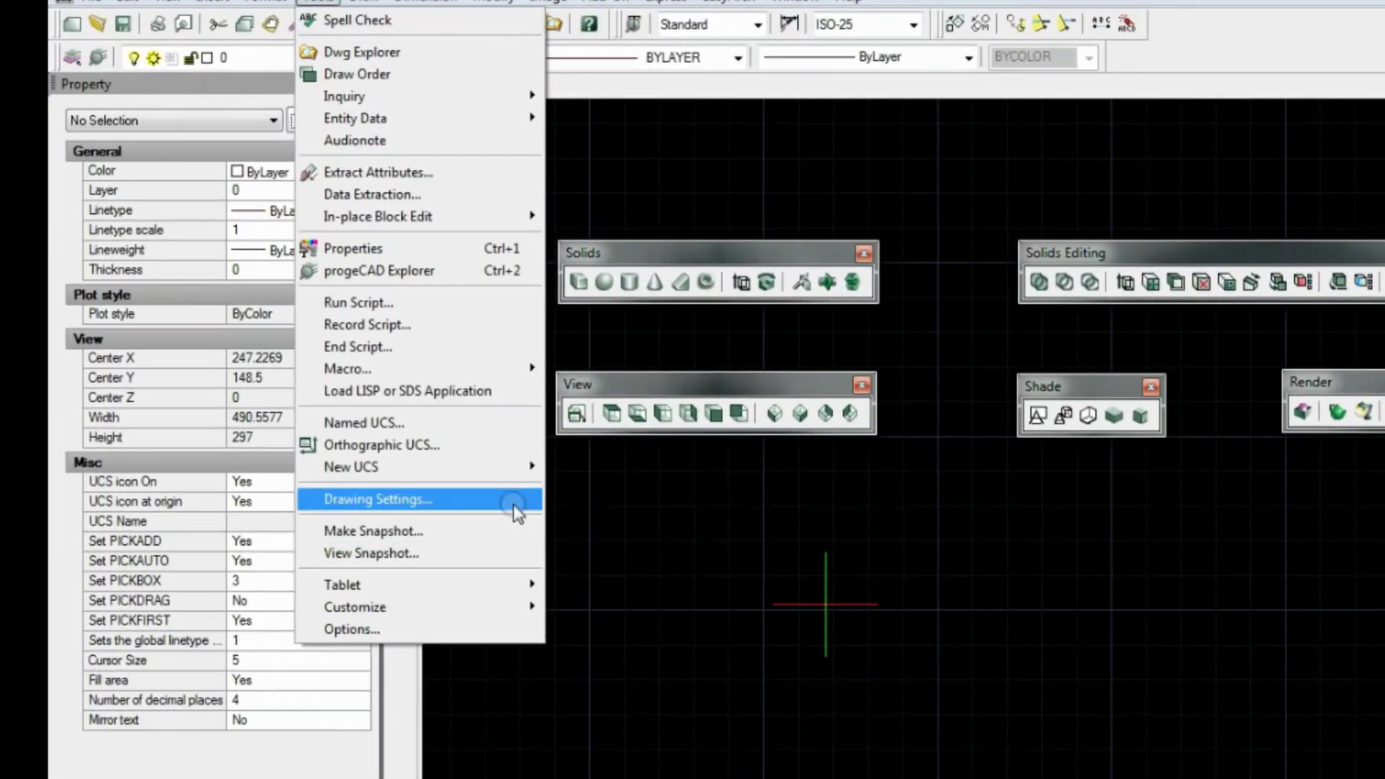
{"action": "mouse_move", "coordinate": [517, 461]}
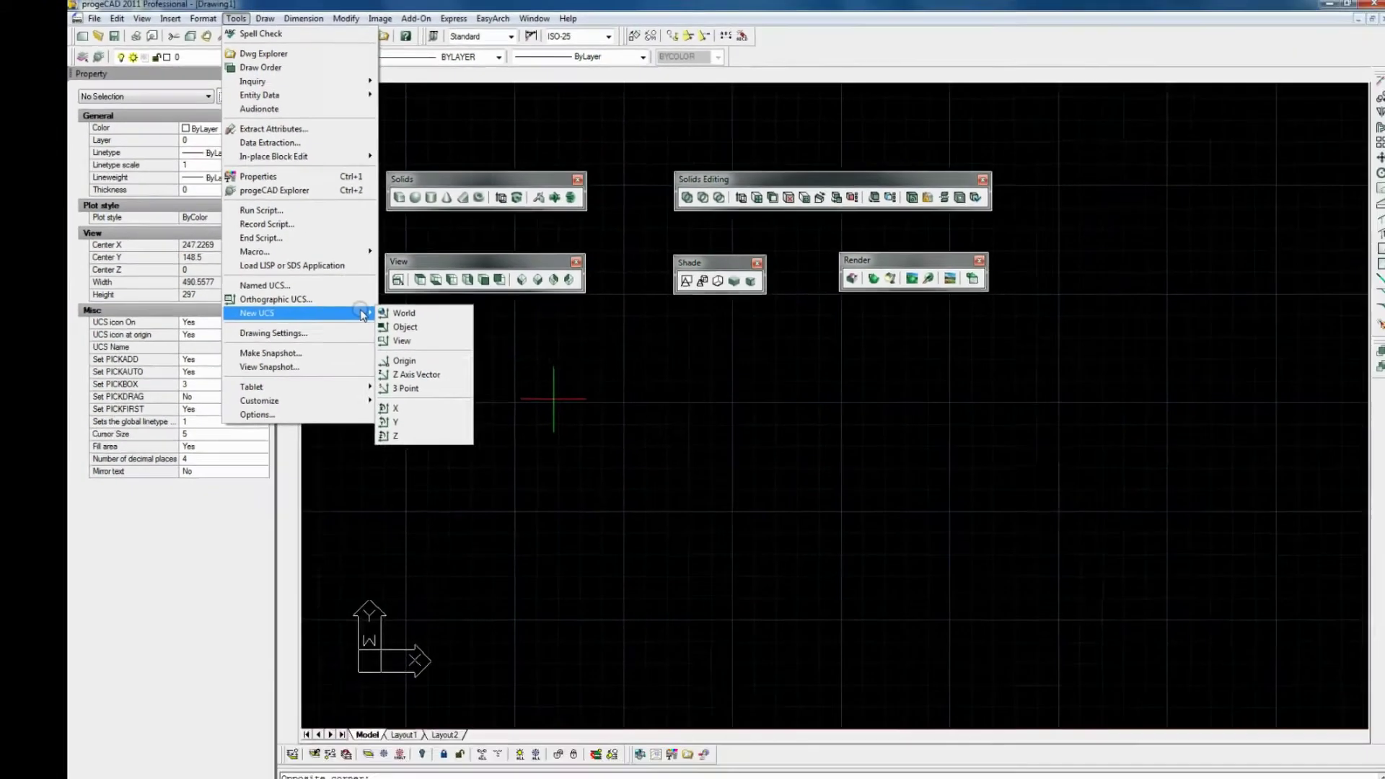
{"action": "key", "text": "Escape"}
{"action": "key", "text": "Escape"}
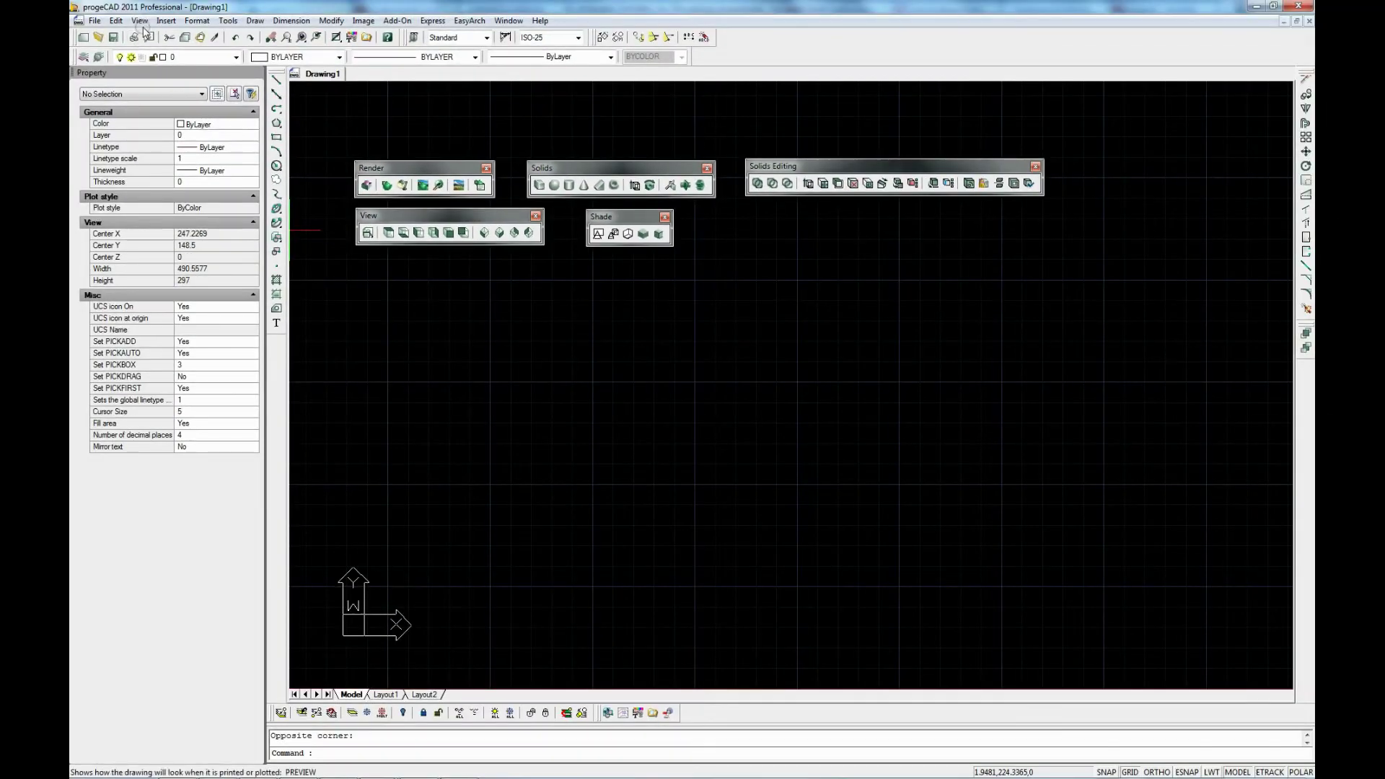
{"action": "left_click", "coordinate": [143, 20]}
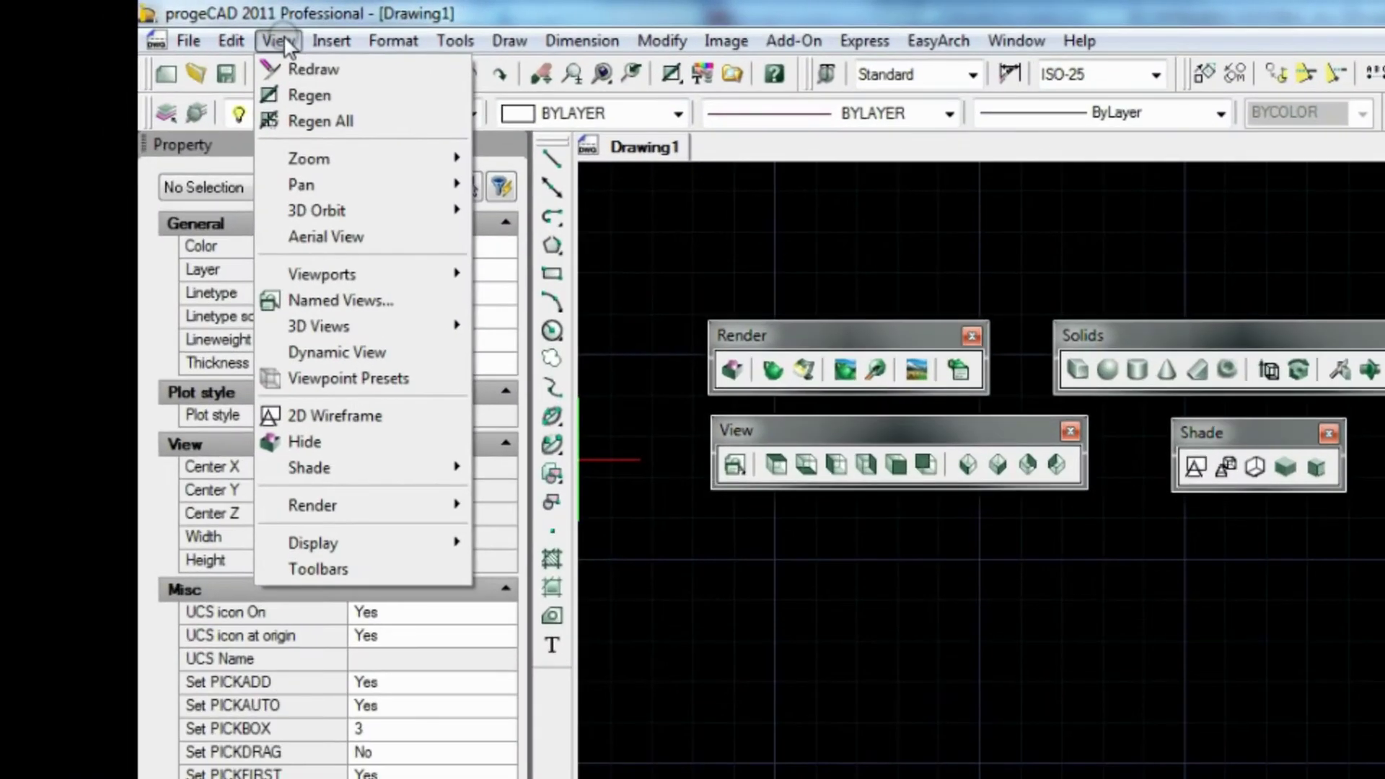
{"action": "mouse_move", "coordinate": [181, 101]}
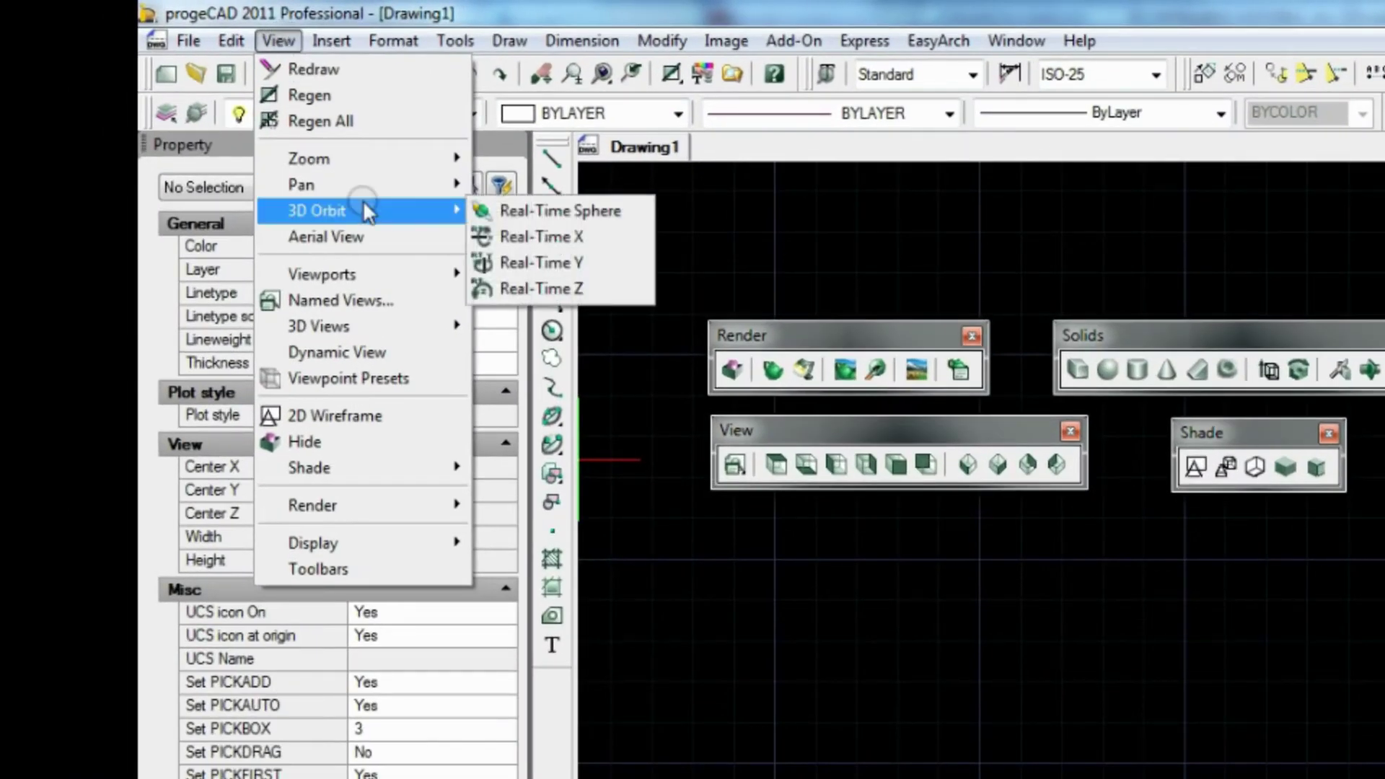
{"action": "left_click", "coordinate": [527, 211]}
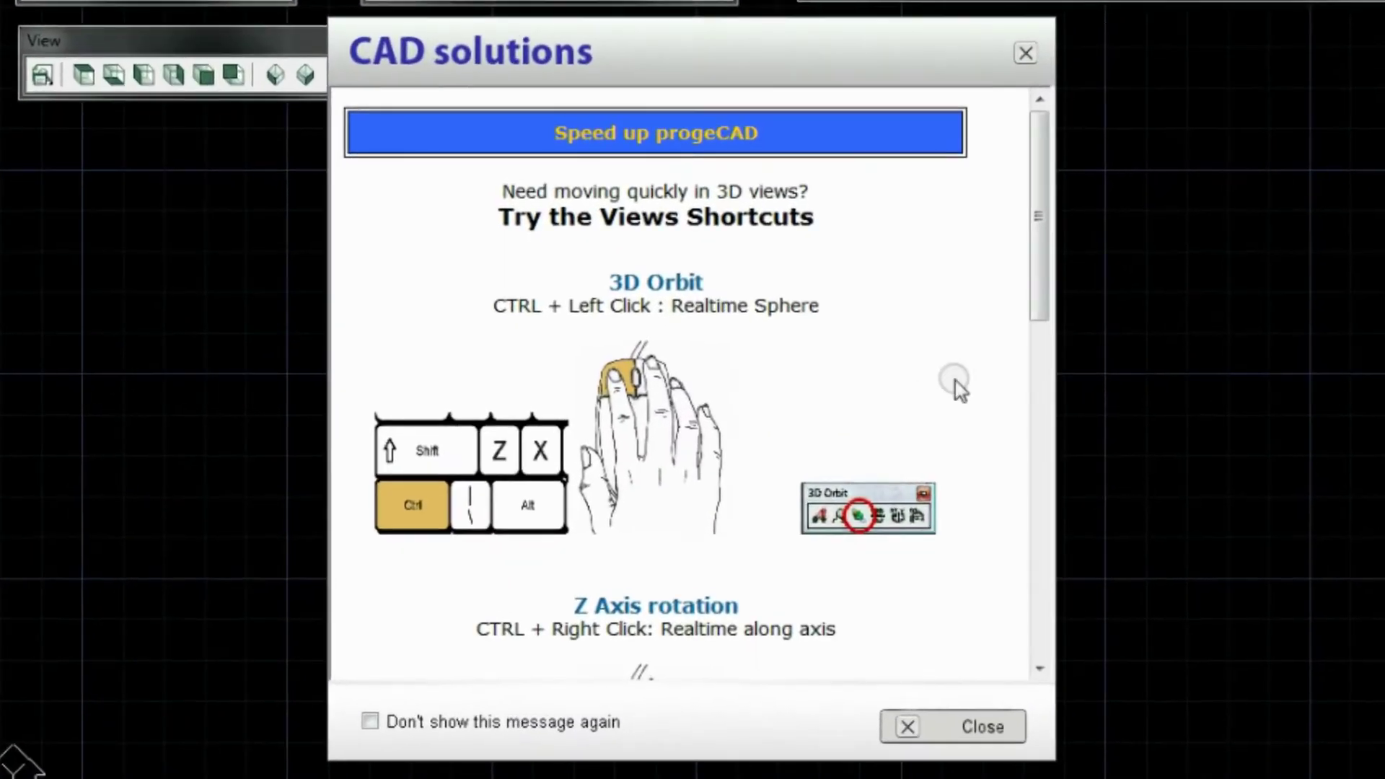
{"action": "mouse_move", "coordinate": [1040, 280]}
{"action": "left_mouse_down"}
{"action": "mouse_move", "coordinate": [1021, 540]}
{"action": "mouse_move", "coordinate": [1035, 656]}
{"action": "mouse_move", "coordinate": [1059, 494]}
{"action": "mouse_move", "coordinate": [1058, 279]}
{"action": "left_mouse_up"}
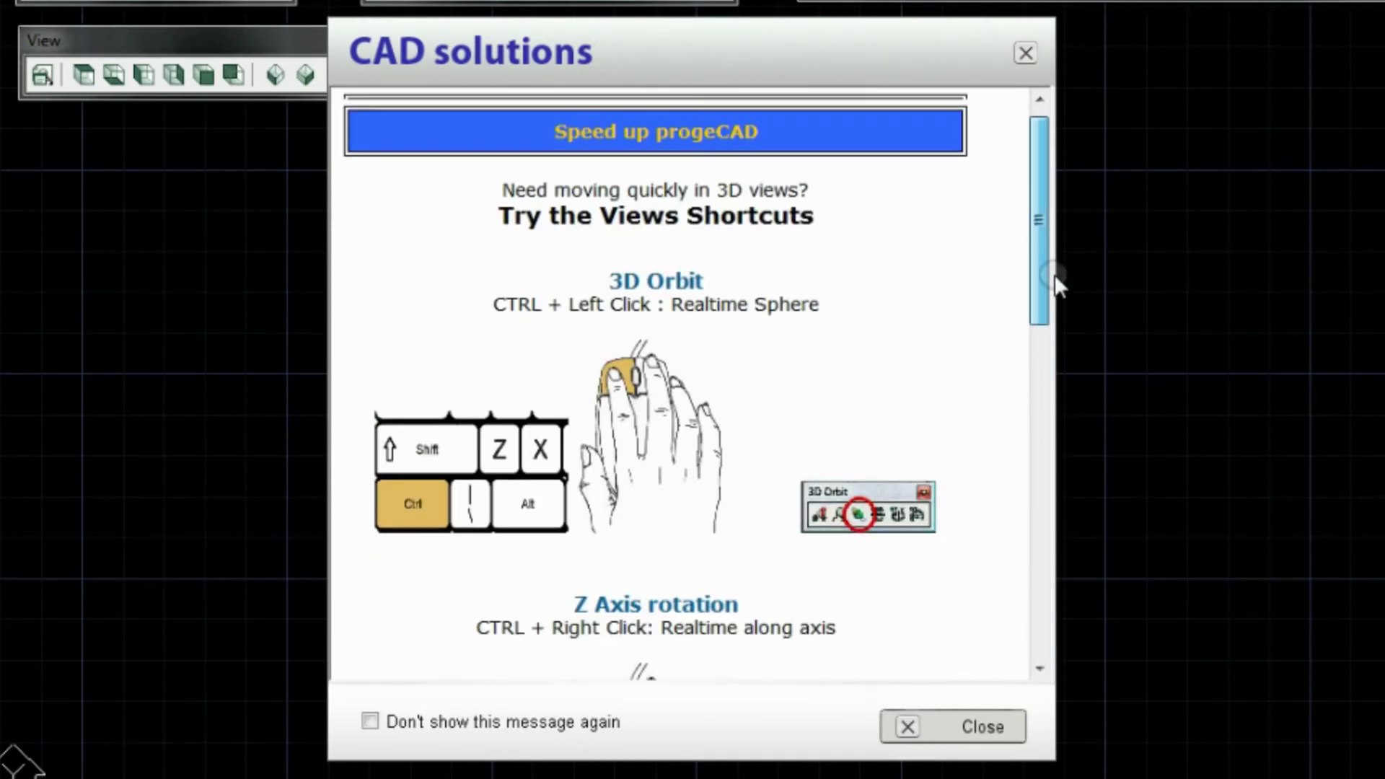
{"action": "left_click", "coordinate": [967, 726]}
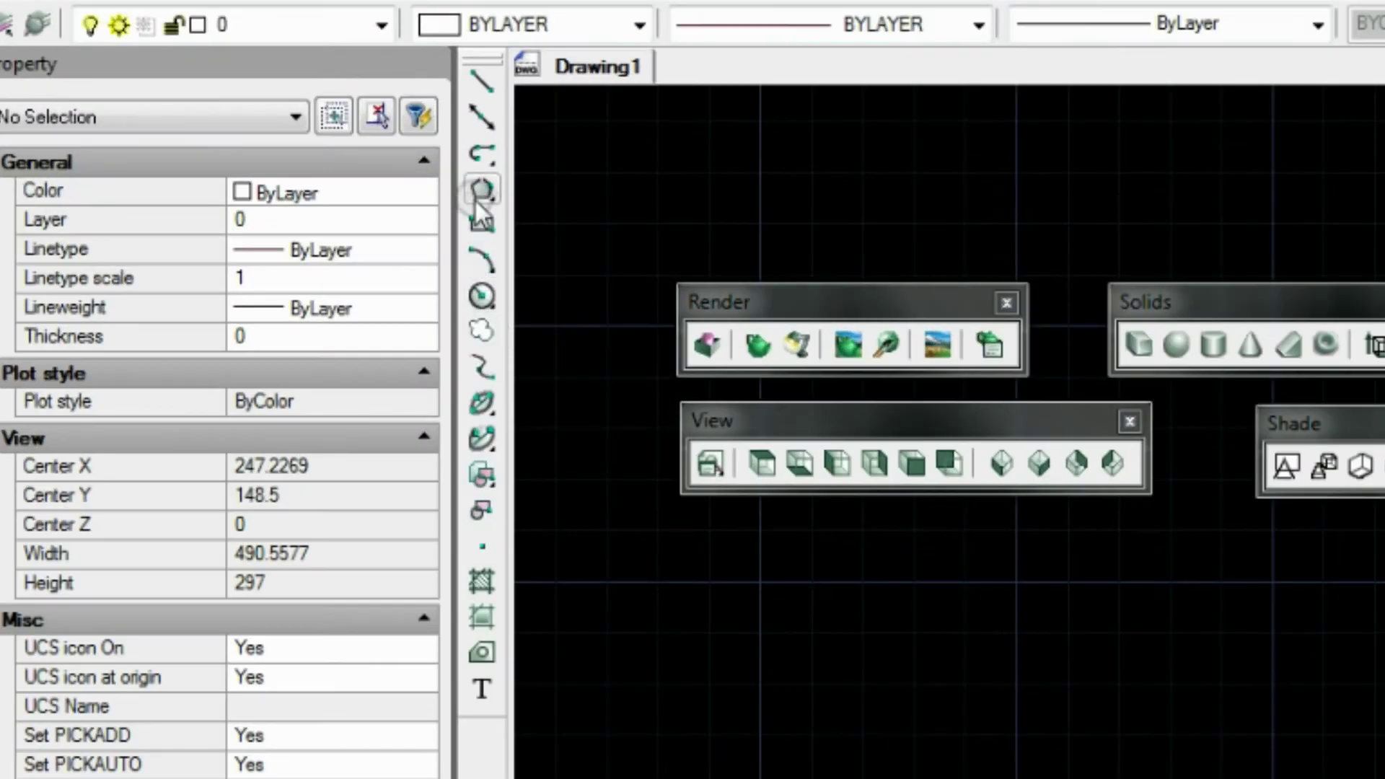
Draw a square using the Rectangle tool's Square option.
{"action": "left_click", "coordinate": [482, 218]}
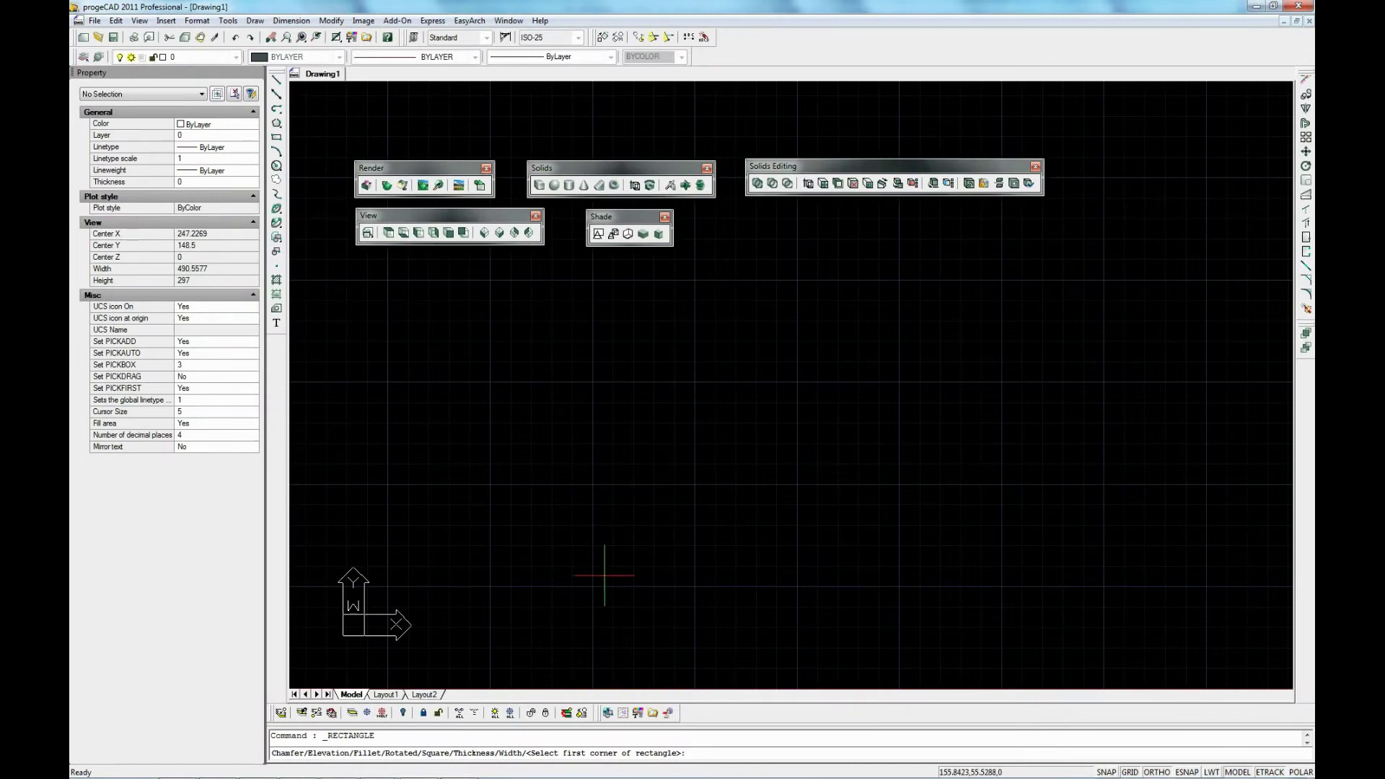
{"action": "type", "text": "s"}
{"action": "key", "text": "Return"}
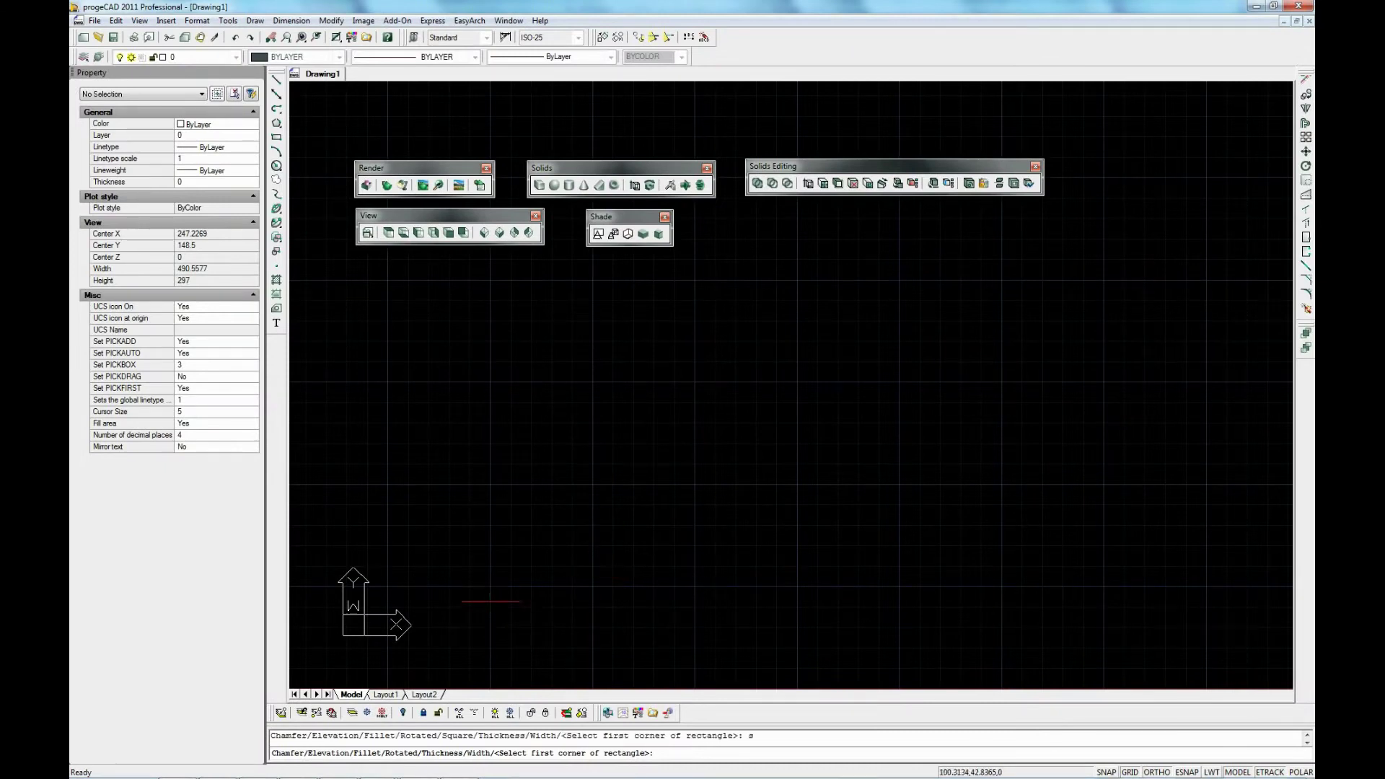
{"action": "left_click", "coordinate": [490, 585]}
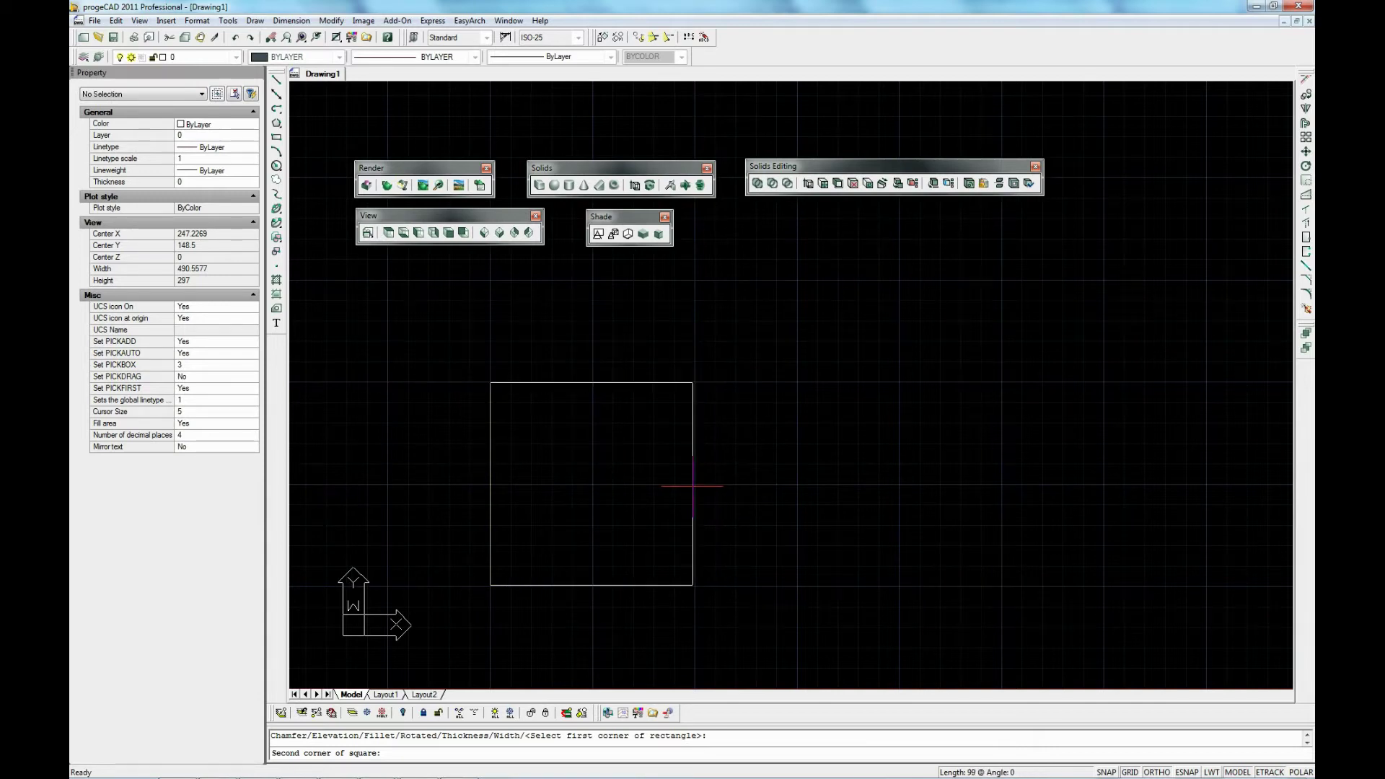
{"action": "left_click", "coordinate": [690, 487]}
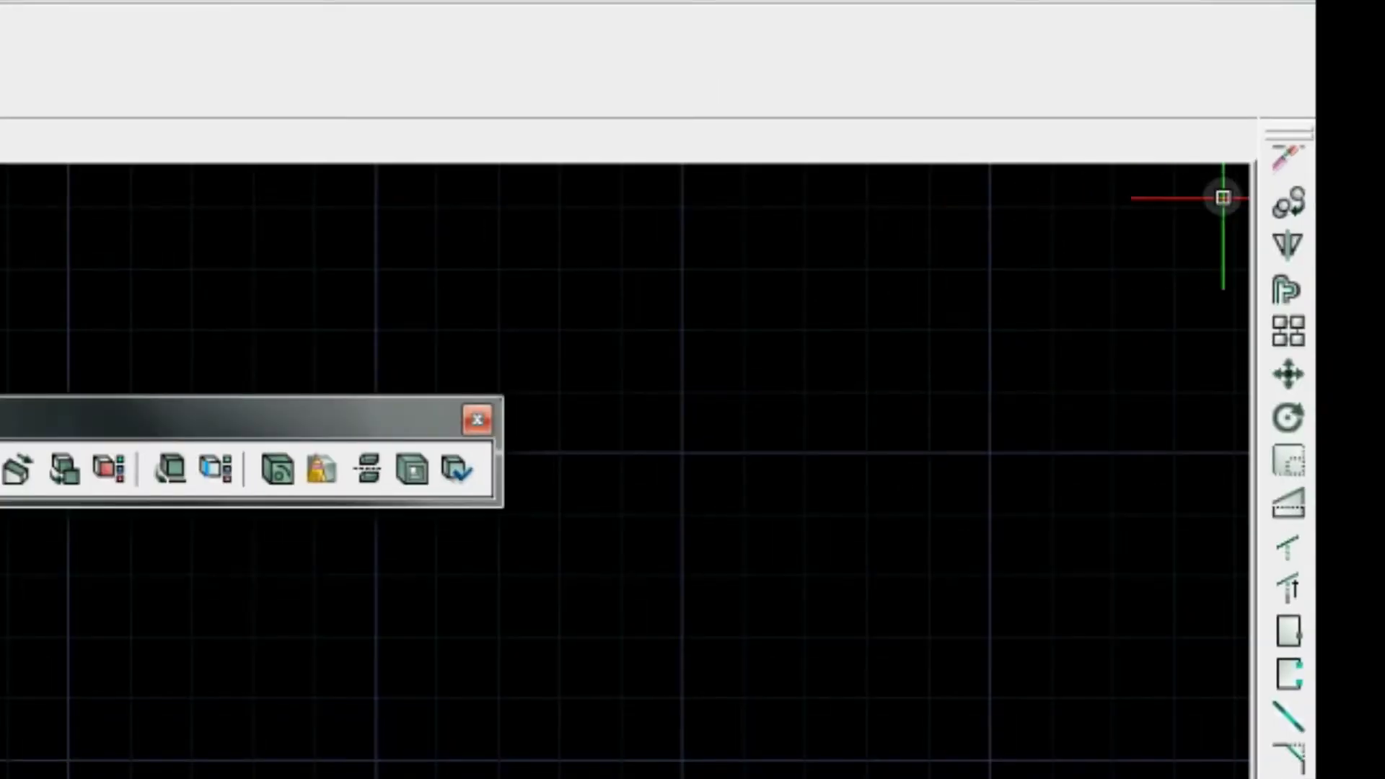
Copy the square 50 units up along Z with displacement @0,0,50.
{"action": "left_click", "coordinate": [1305, 94]}
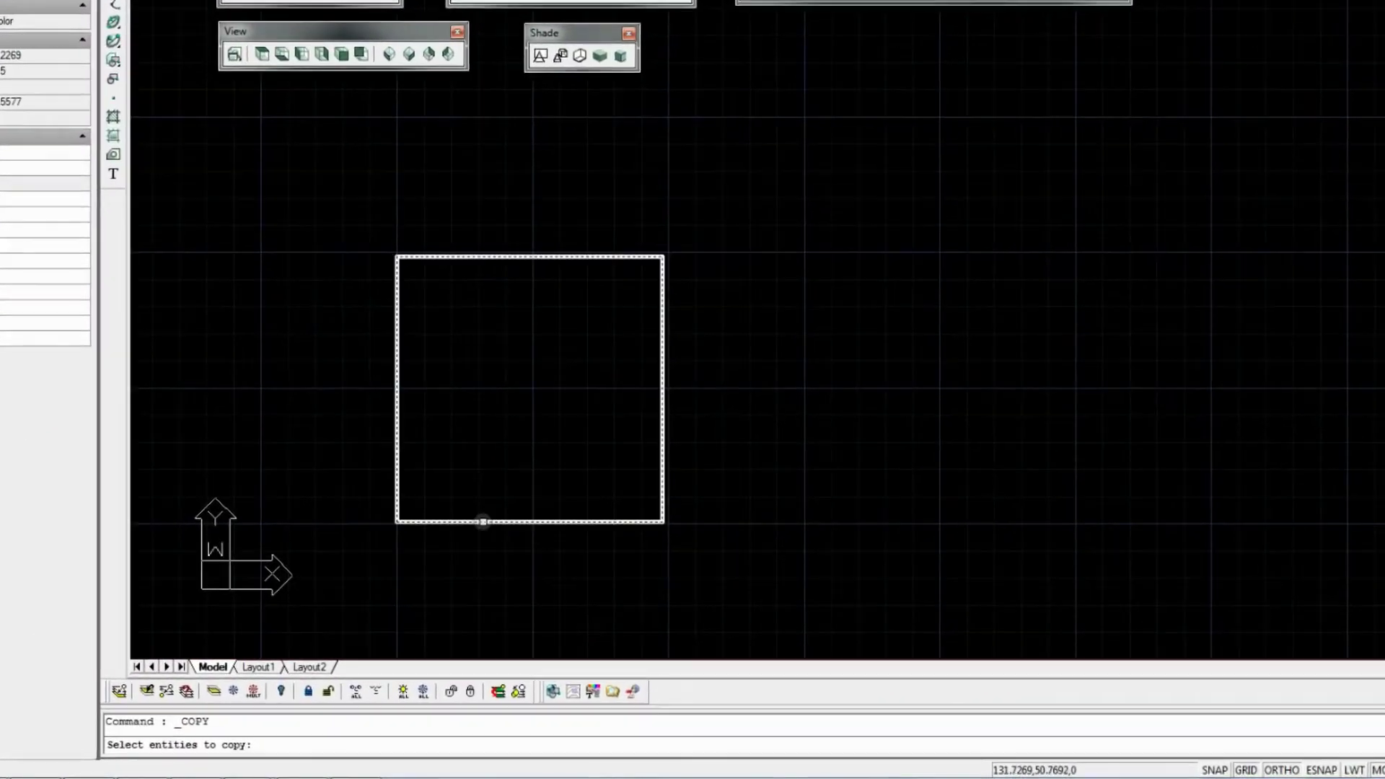
{"action": "left_click", "coordinate": [443, 487]}
{"action": "key", "text": "Return"}
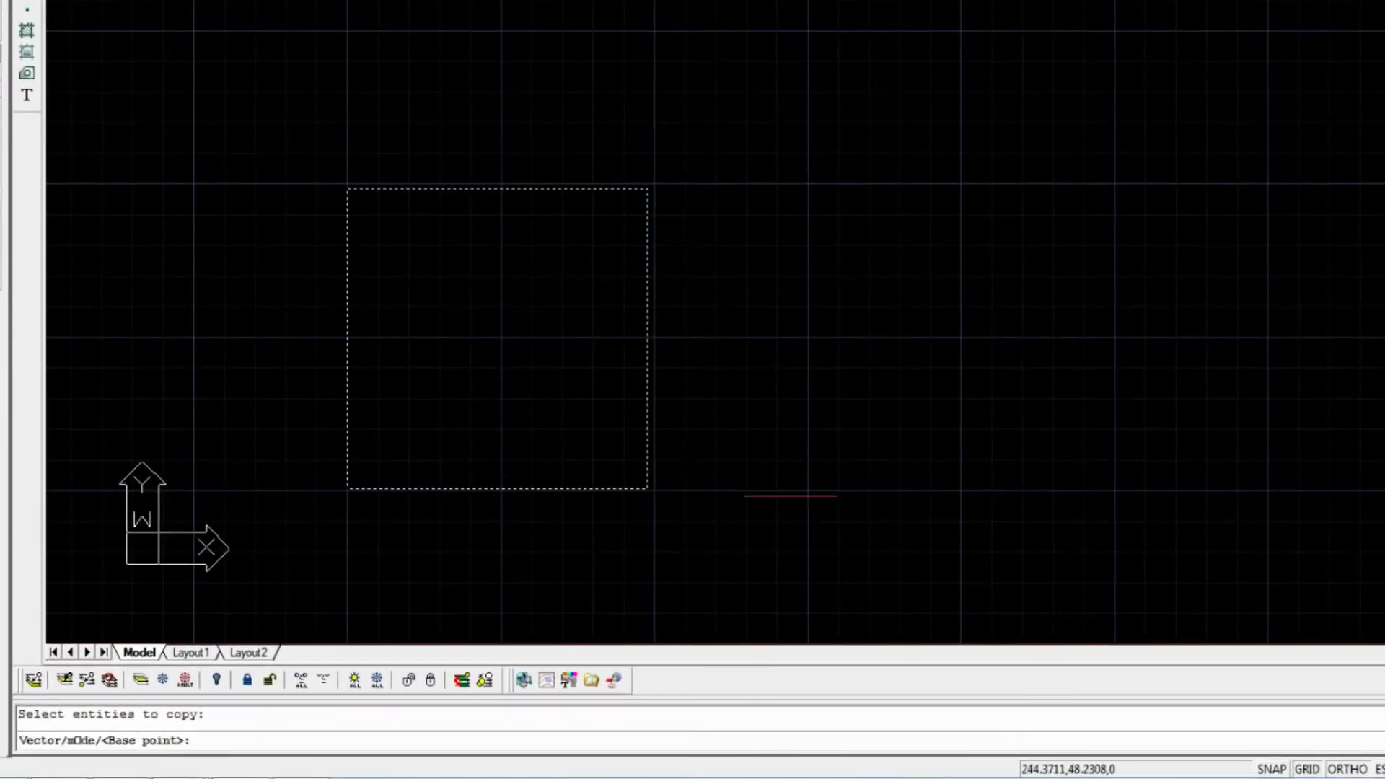
{"action": "left_click", "coordinate": [829, 497]}
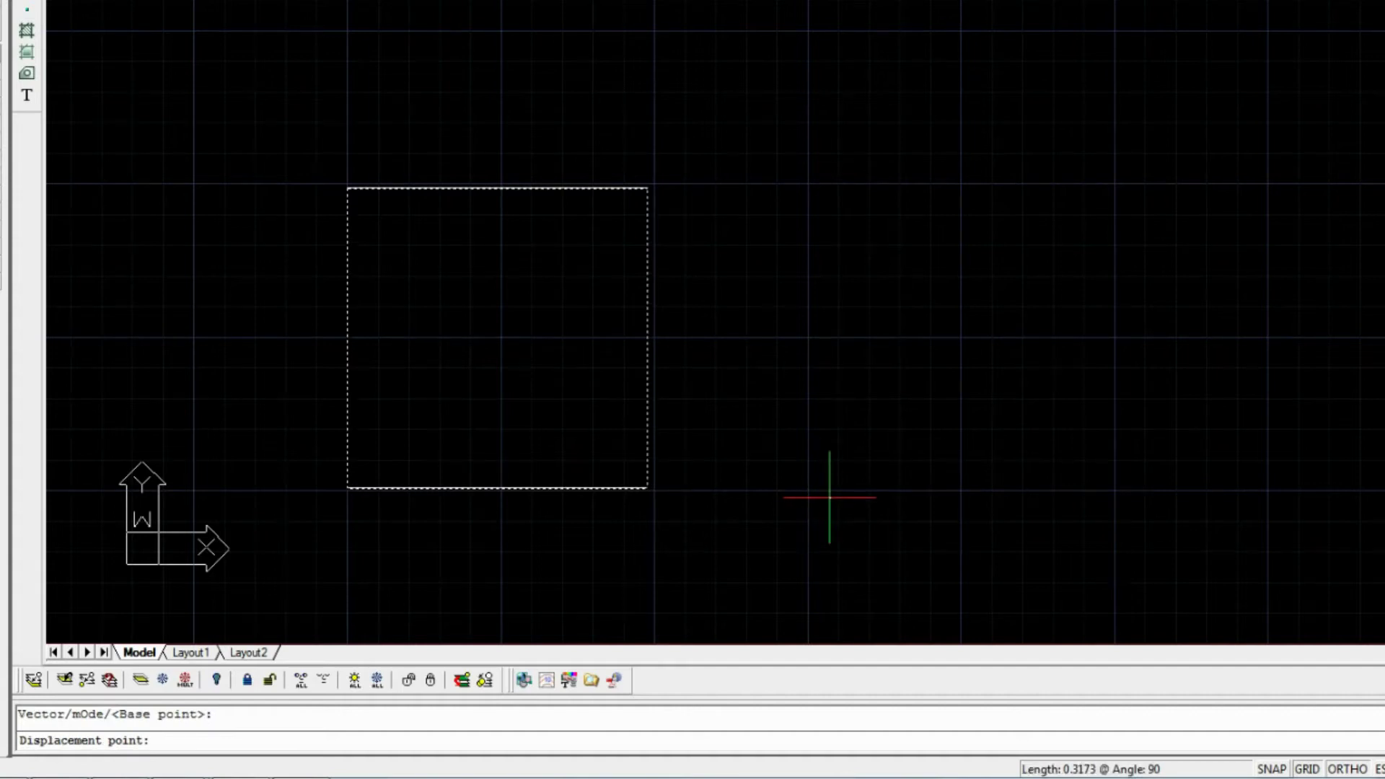
{"action": "type", "text": "@0,0,50"}
{"action": "key", "text": "Return"}
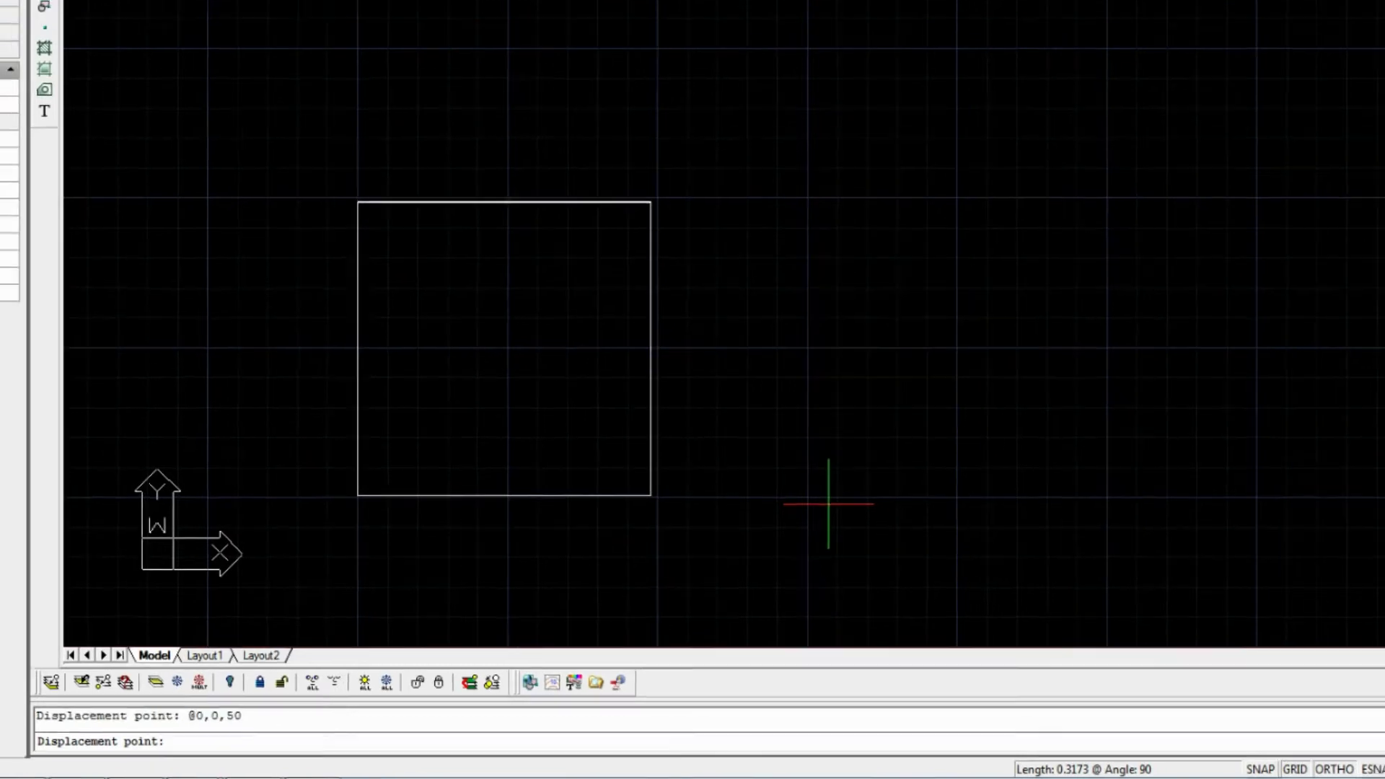
{"action": "key", "text": "Return"}
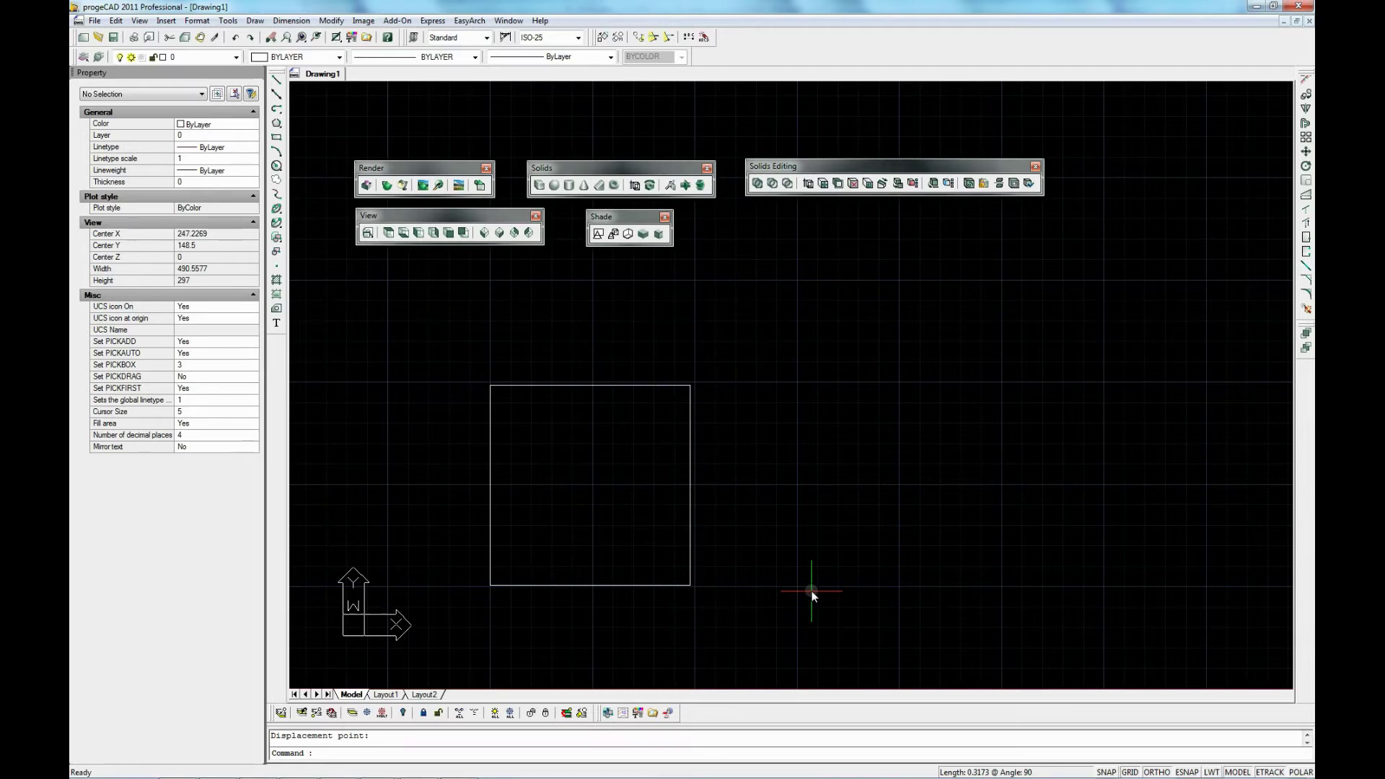
Switch to a southwest isometric view and turn on endpoint object snap.
{"action": "left_click", "coordinate": [483, 233]}
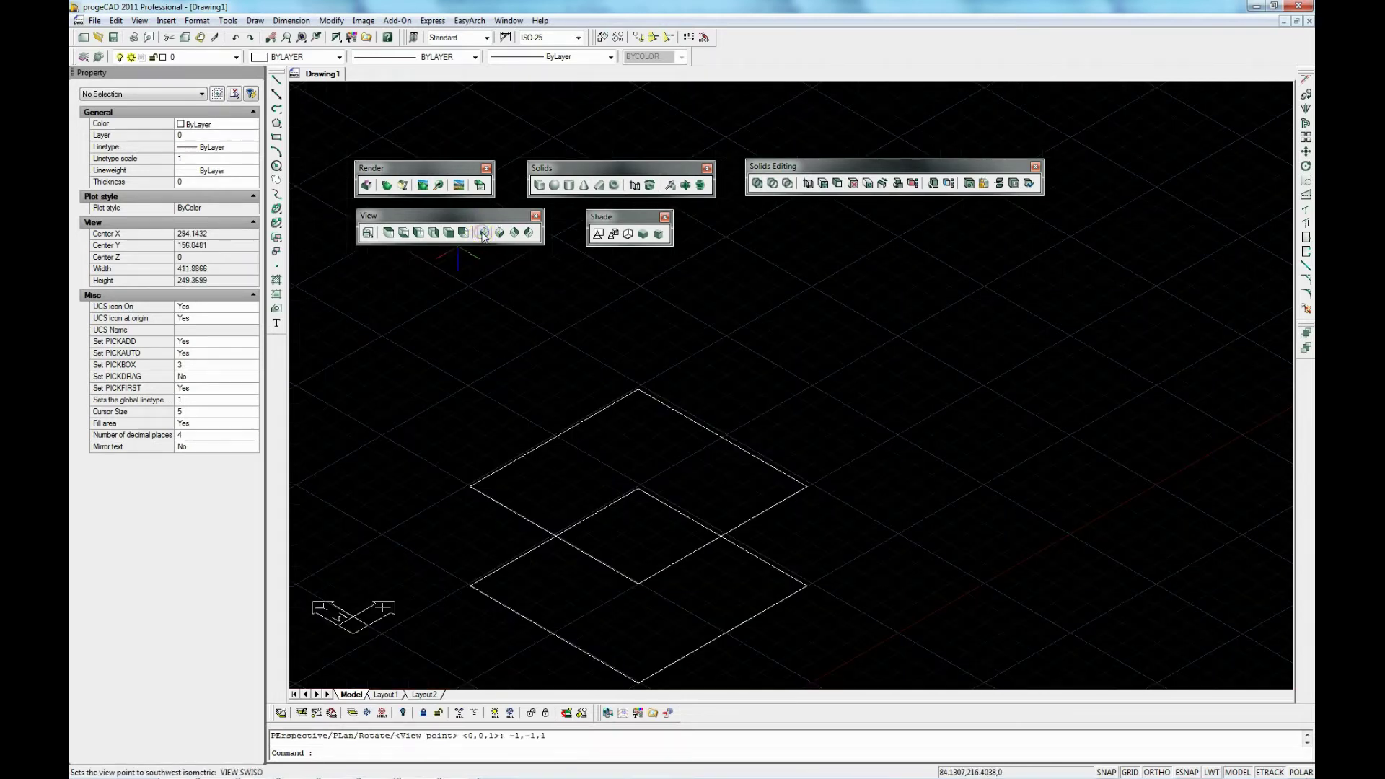
{"action": "left_click", "coordinate": [276, 80]}
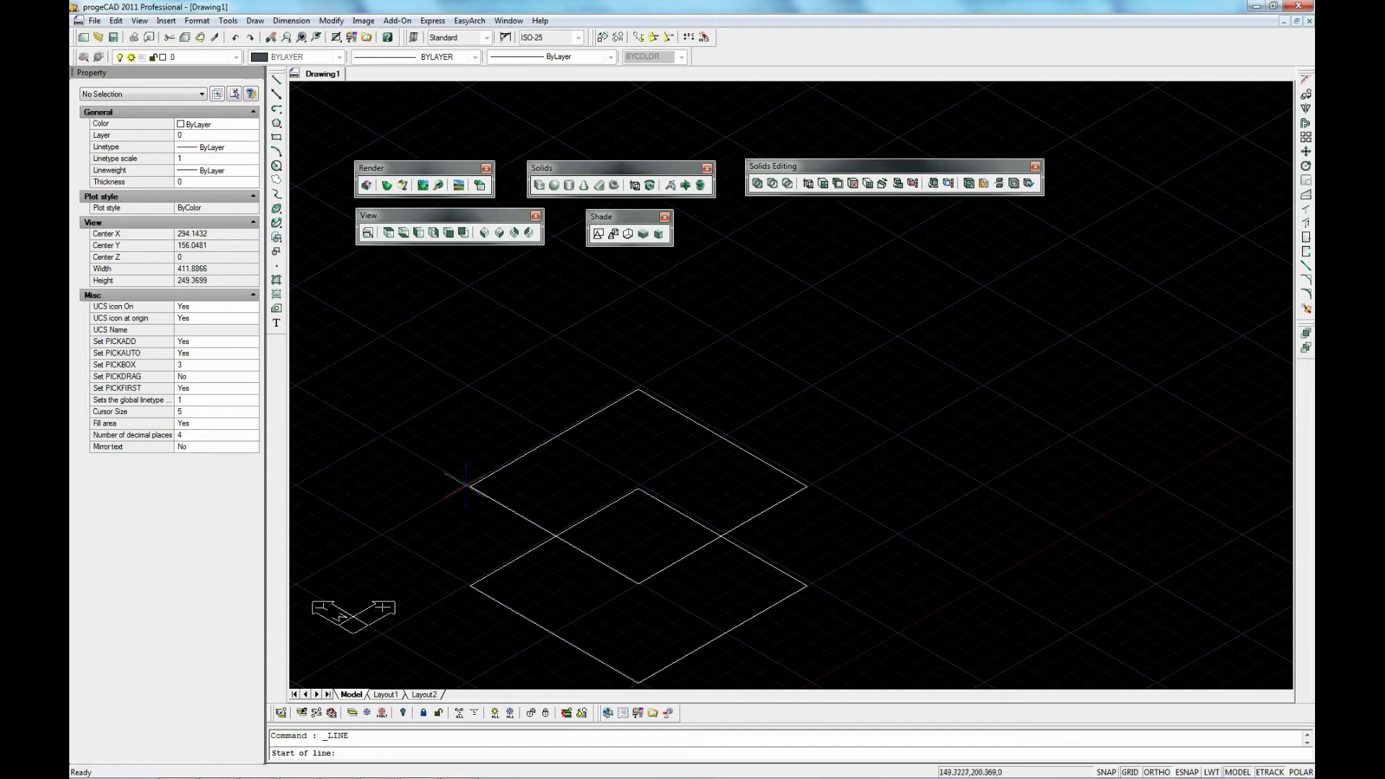
{"action": "right_click", "coordinate": [1187, 772]}
{"action": "left_click", "coordinate": [1185, 759]}
{"action": "left_click", "coordinate": [563, 366]}
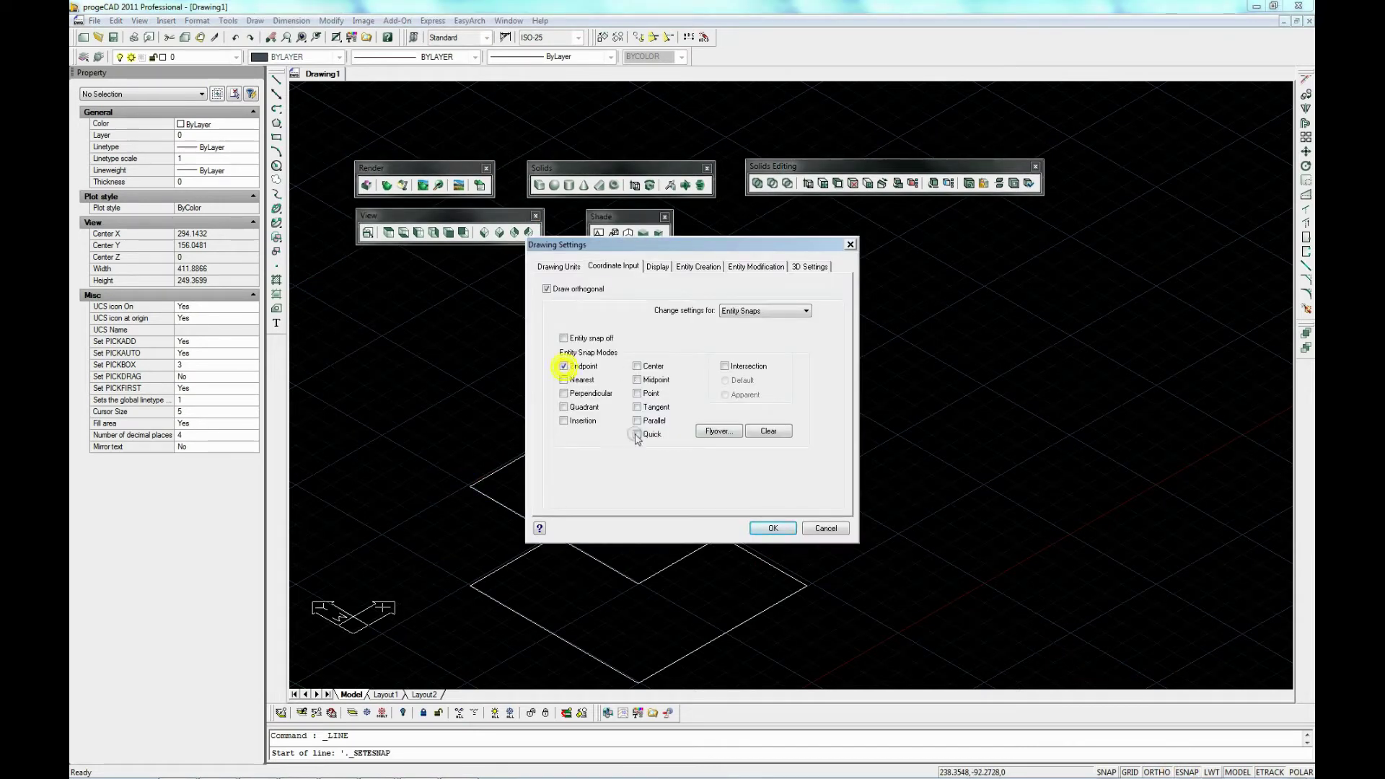
{"action": "left_click", "coordinate": [768, 529]}
Draw two vertical edges joining matching corners of the upper and lower squares.
{"action": "left_click", "coordinate": [470, 485]}
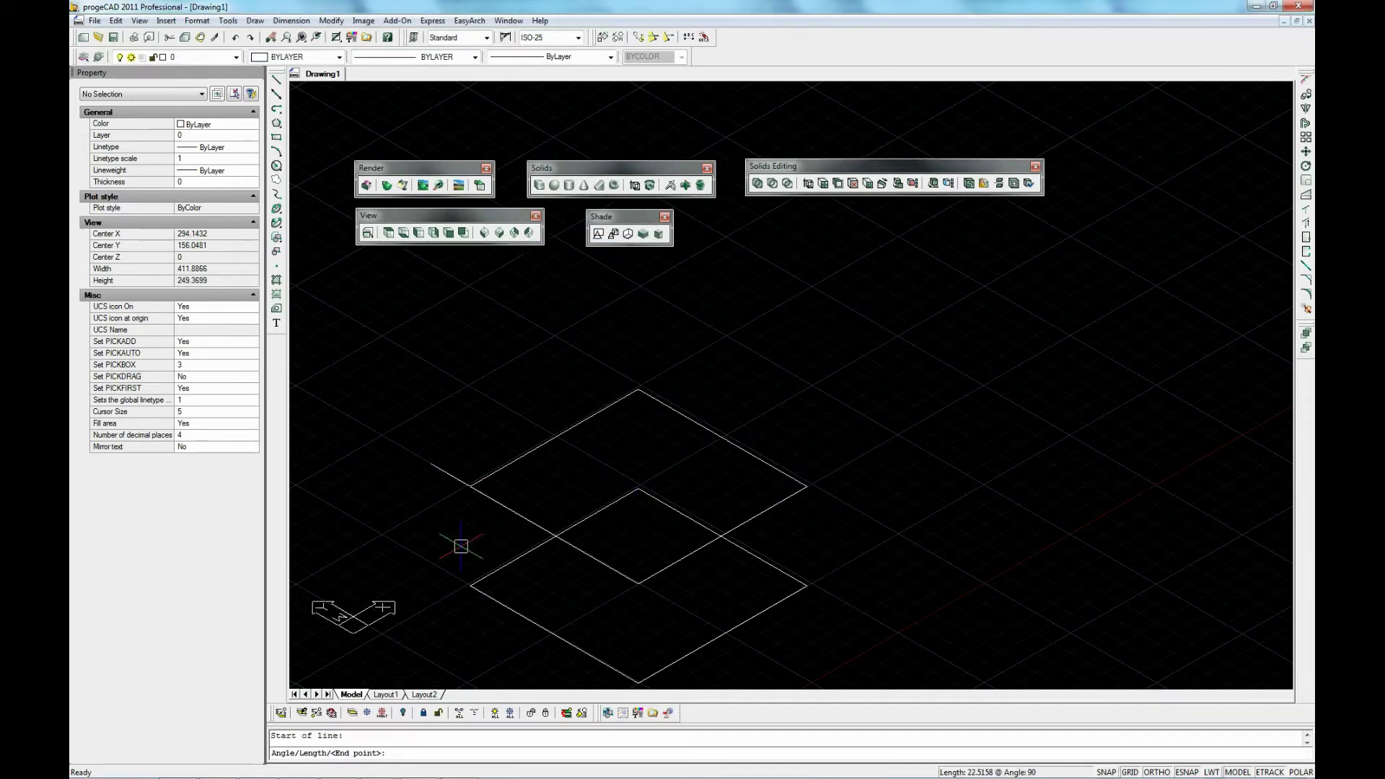
{"action": "left_click", "coordinate": [470, 584]}
{"action": "key", "text": "Return"}
{"action": "right_click", "coordinate": [372, 508]}
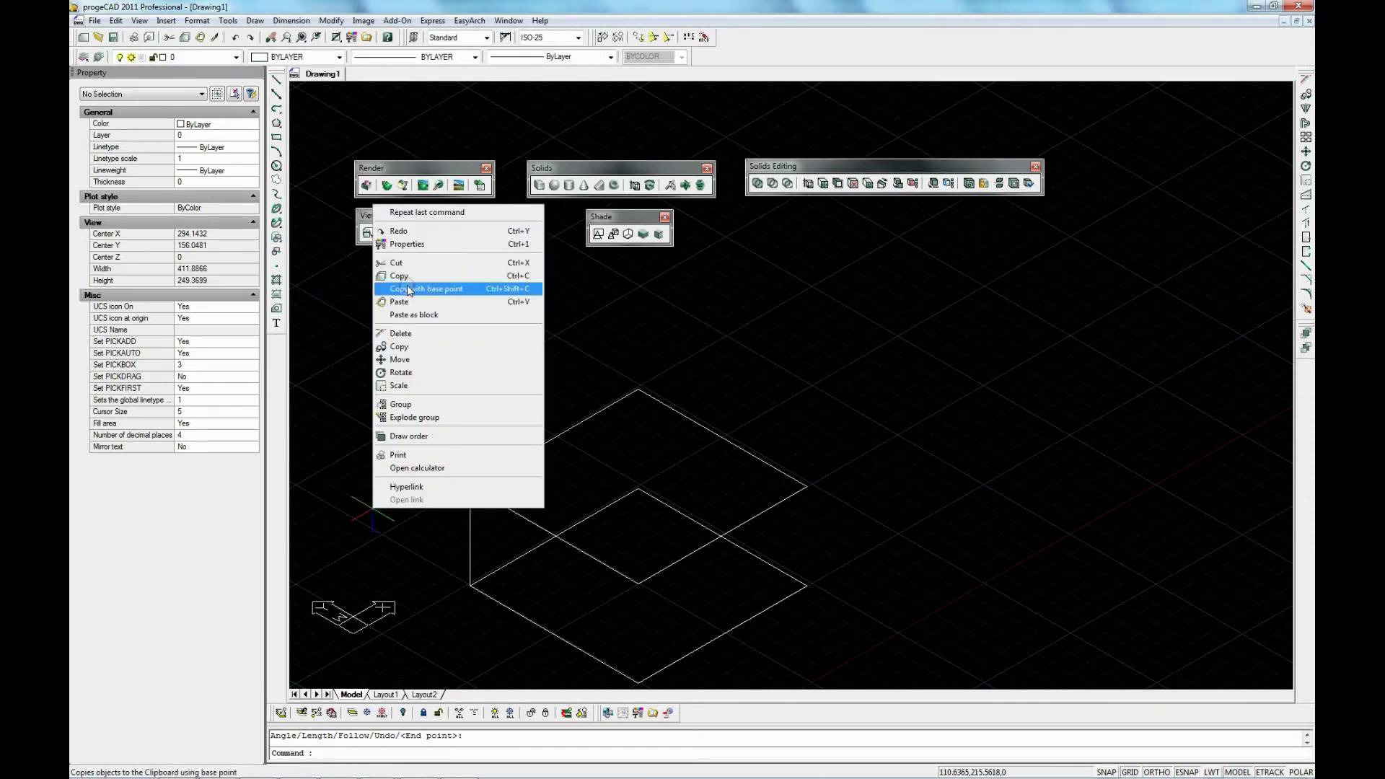
{"action": "left_click", "coordinate": [422, 213]}
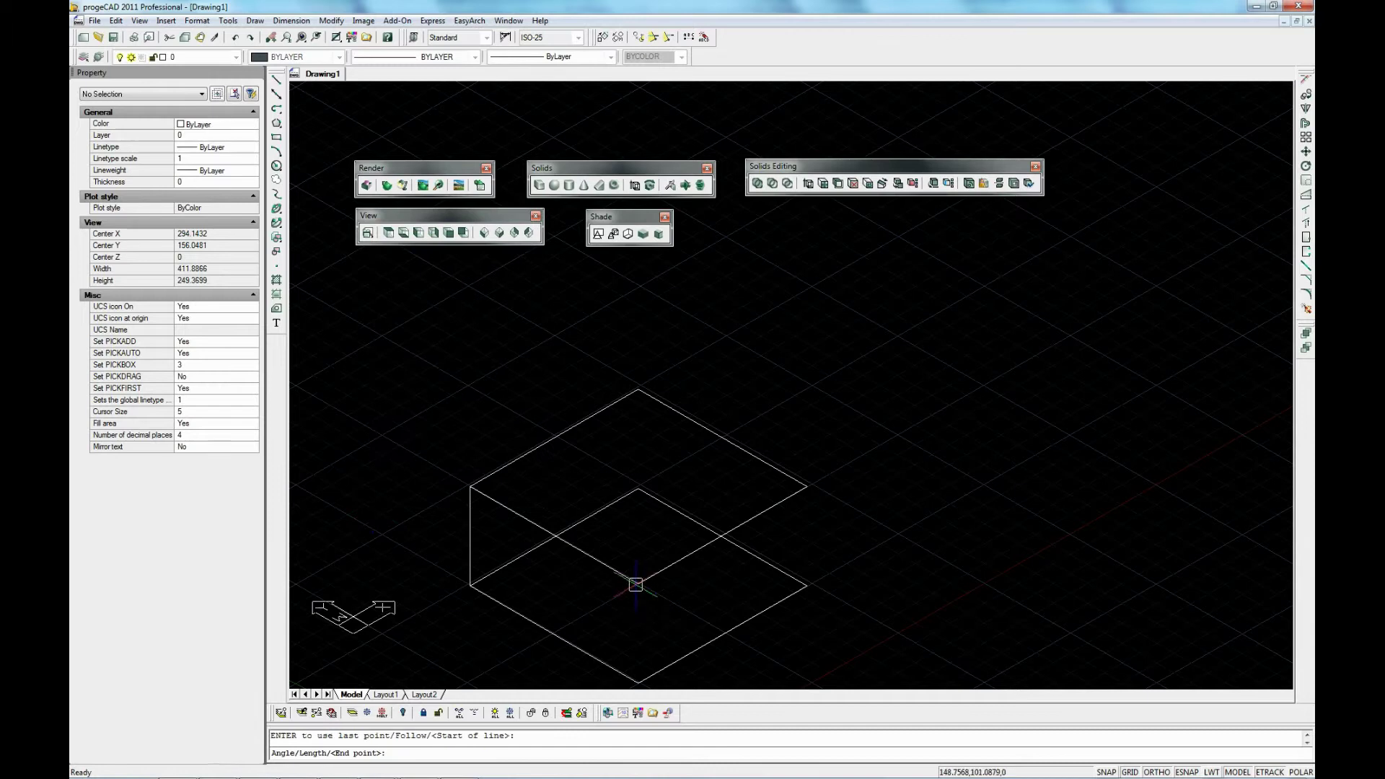
{"action": "left_click", "coordinate": [637, 680]}
{"action": "left_click", "coordinate": [638, 583]}
{"action": "right_click", "coordinate": [864, 511]}
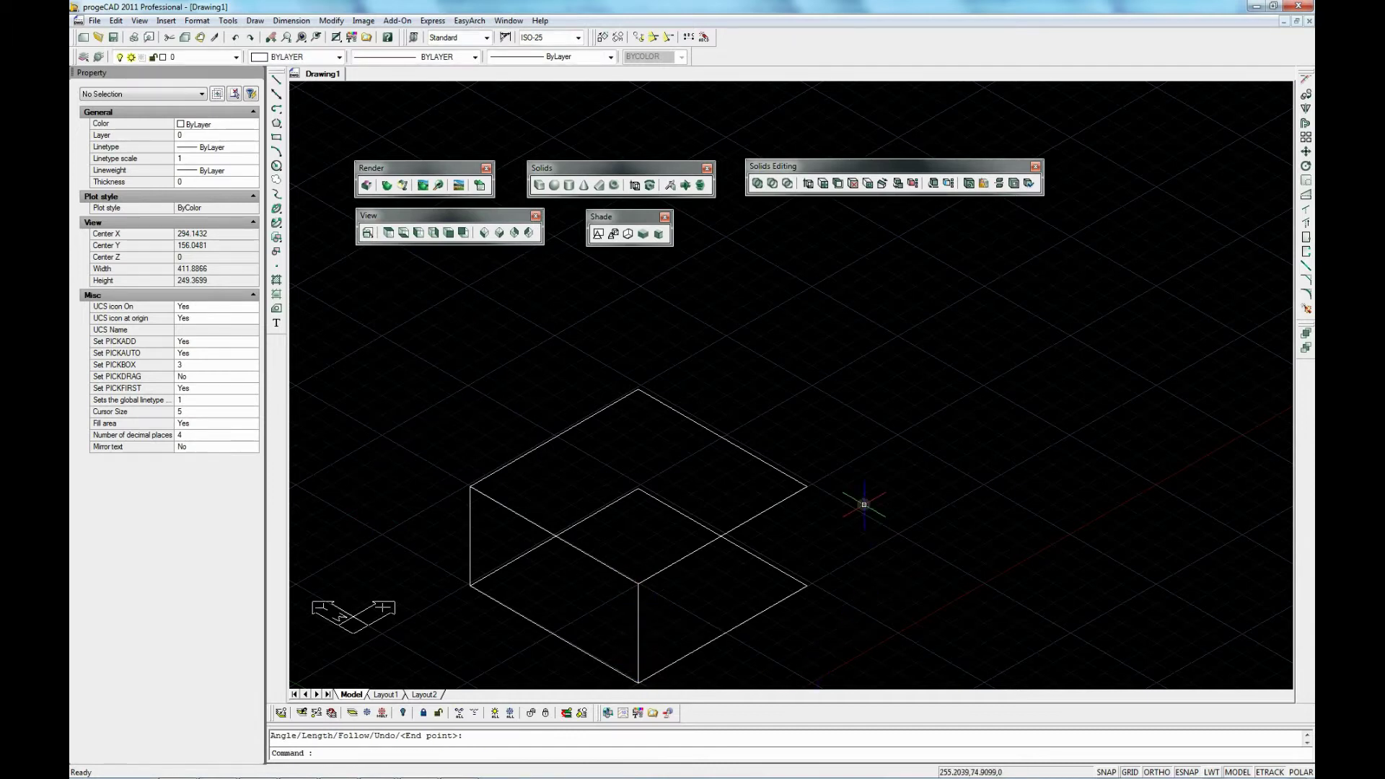
Draw another vertical edge from the box's top corner to the top face's inner corner.
{"action": "right_click", "coordinate": [864, 511]}
{"action": "key", "text": "Escape"}
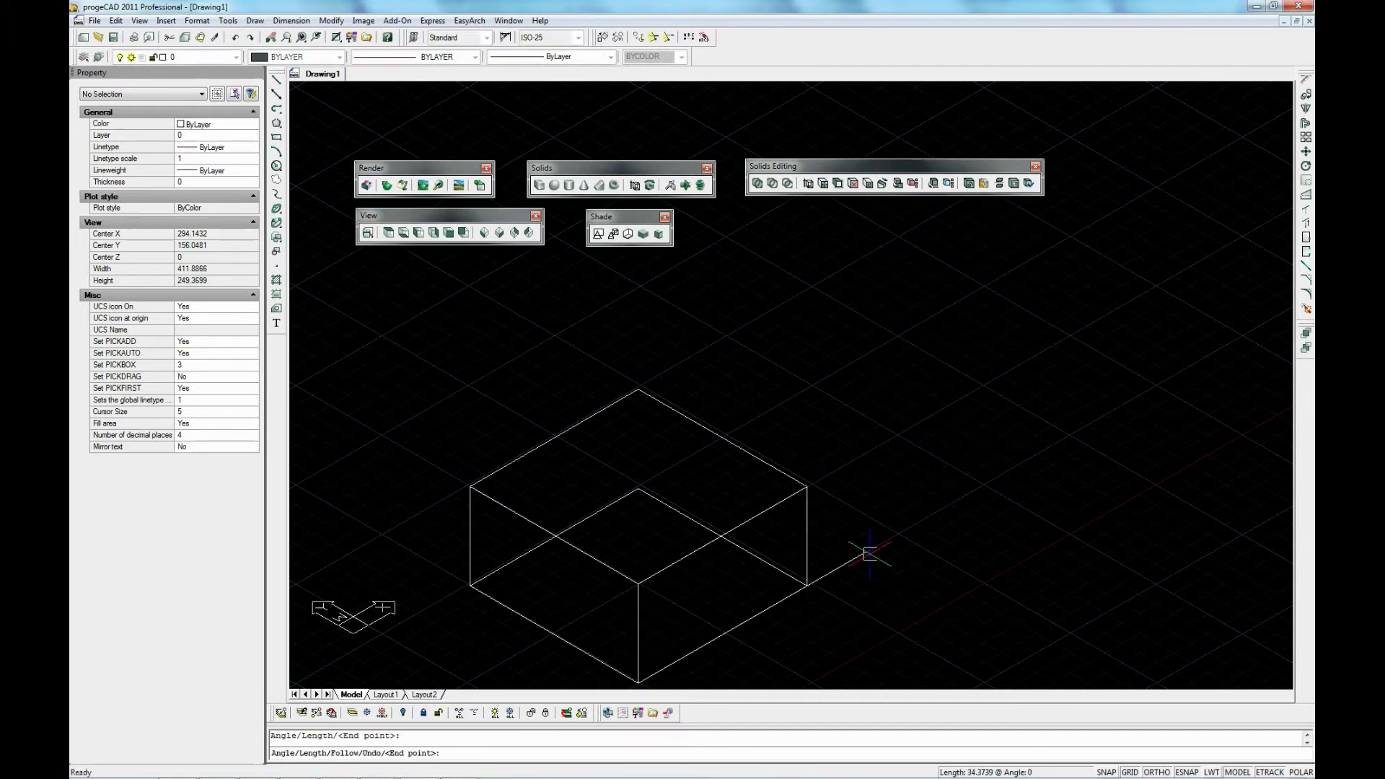
{"action": "right_click", "coordinate": [847, 309]}
{"action": "left_click", "coordinate": [857, 319]}
{"action": "left_click", "coordinate": [637, 390]}
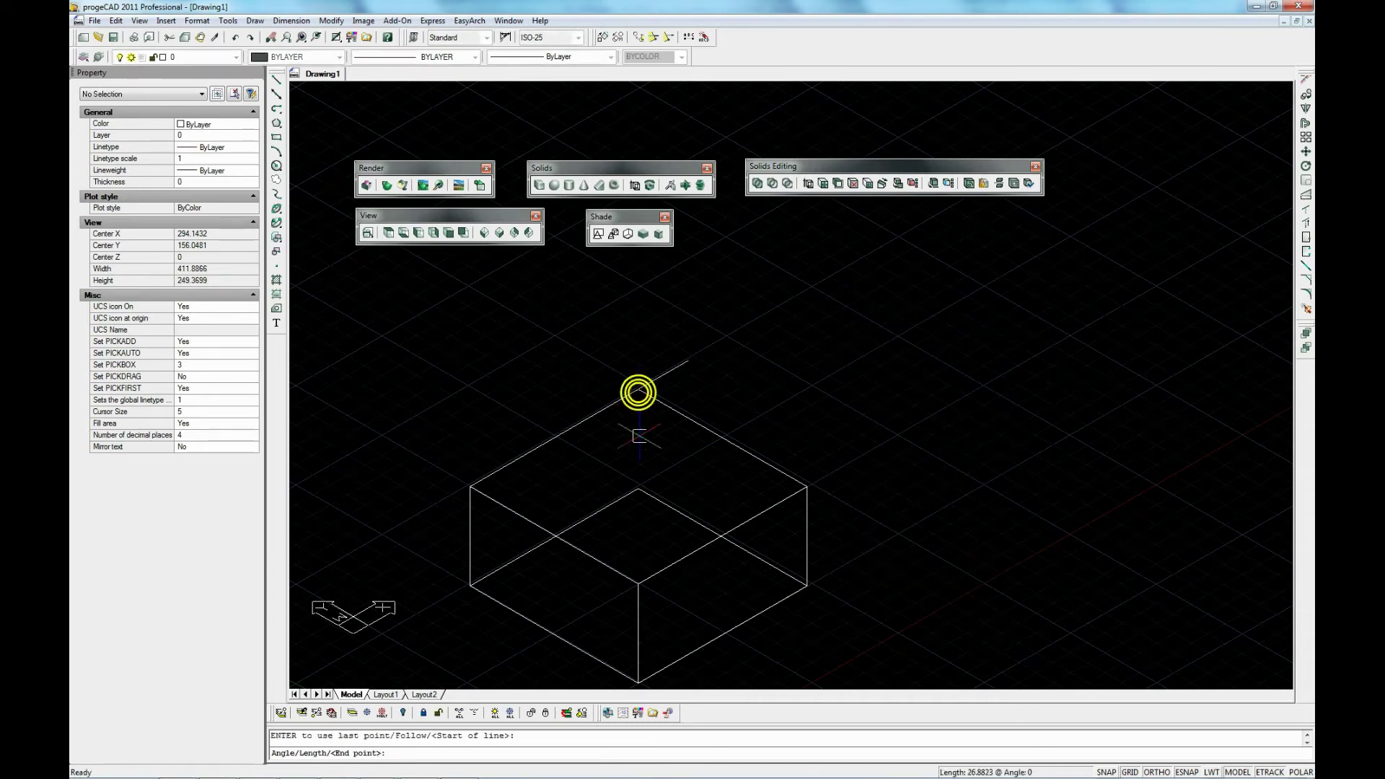
{"action": "left_click", "coordinate": [637, 489]}
{"action": "key", "text": "Return"}
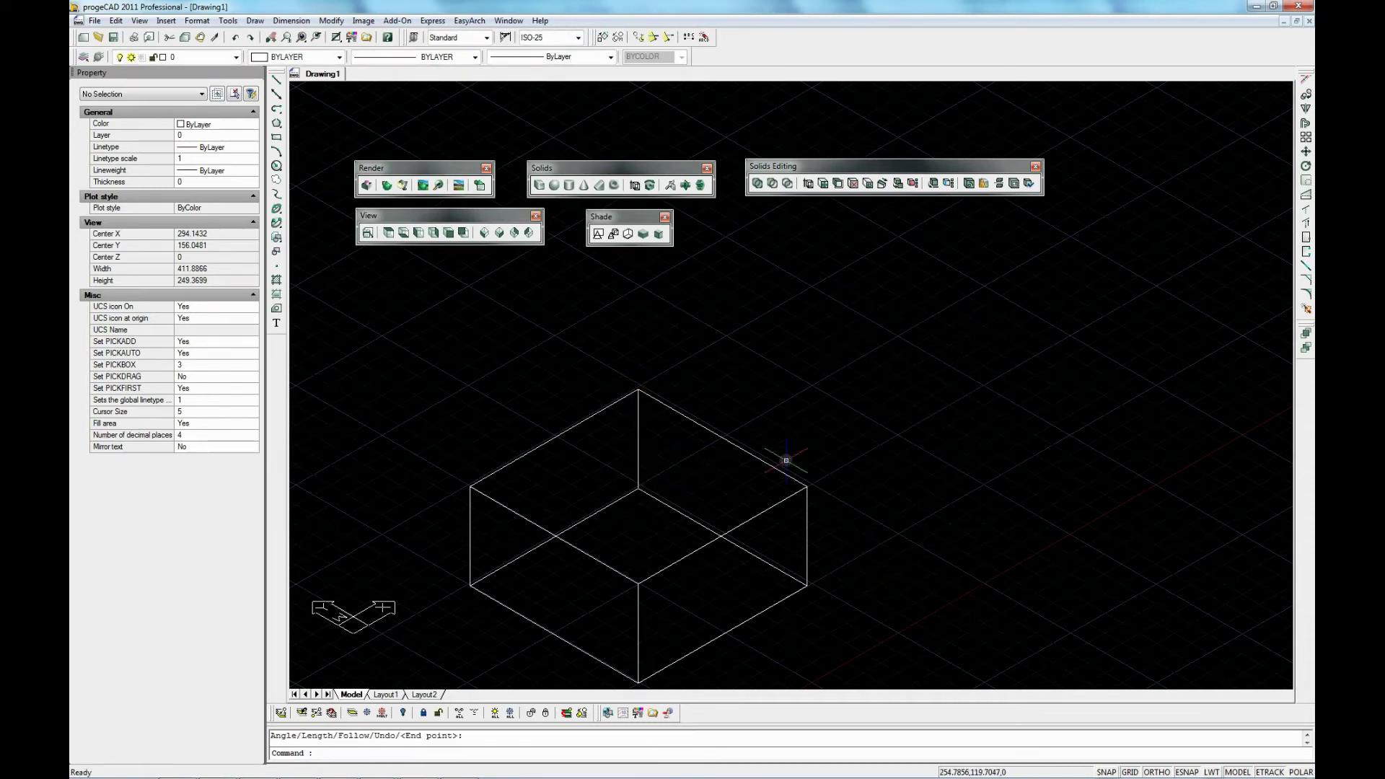
Zoom in on the box and shade its two square faces.
{"action": "scroll", "coordinate": [733, 508], "scroll_direction": "down", "scroll_amount": 2}
{"action": "scroll", "coordinate": [733, 508], "scroll_direction": "up", "scroll_amount": 2}
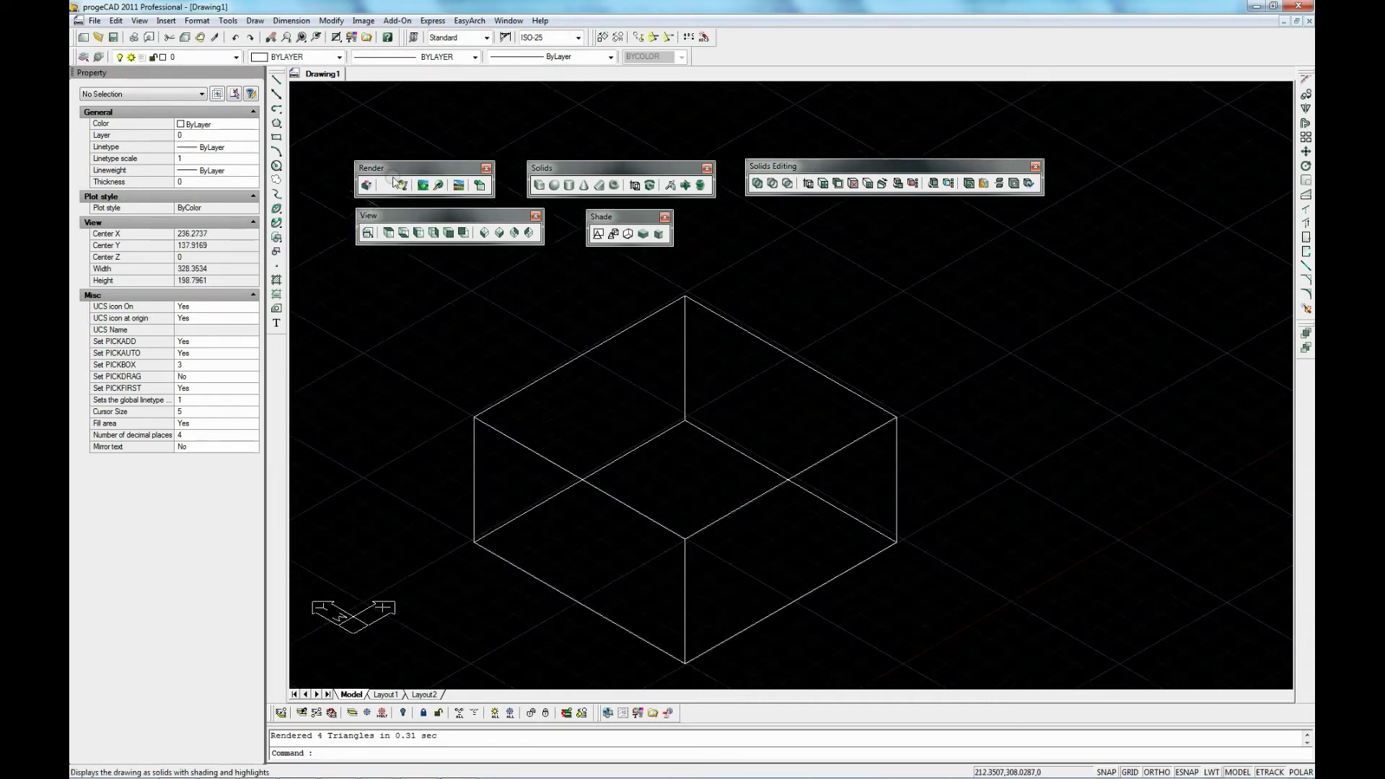
{"action": "left_click", "coordinate": [390, 187]}
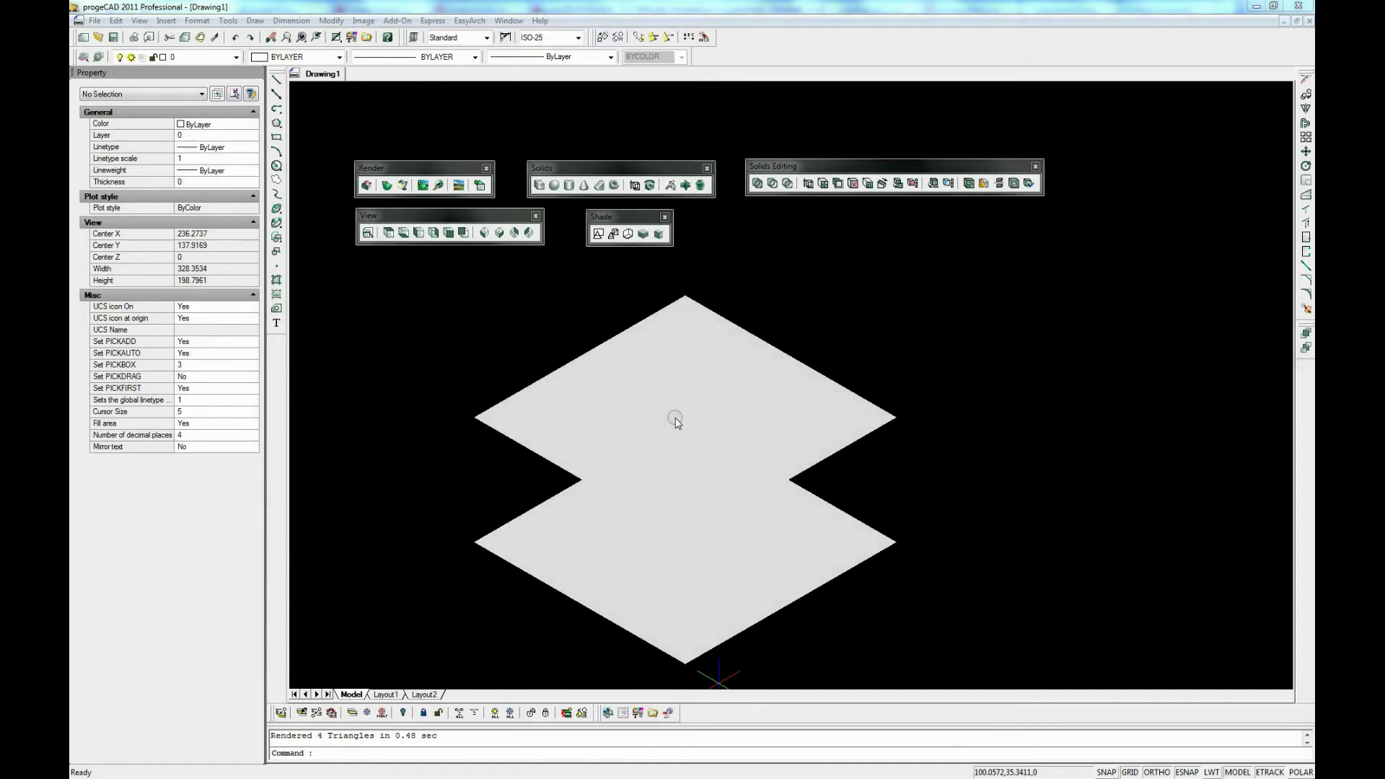
Start a new metric drawing from scratch and enter the THICKNESS command.
{"action": "left_click", "coordinate": [84, 37]}
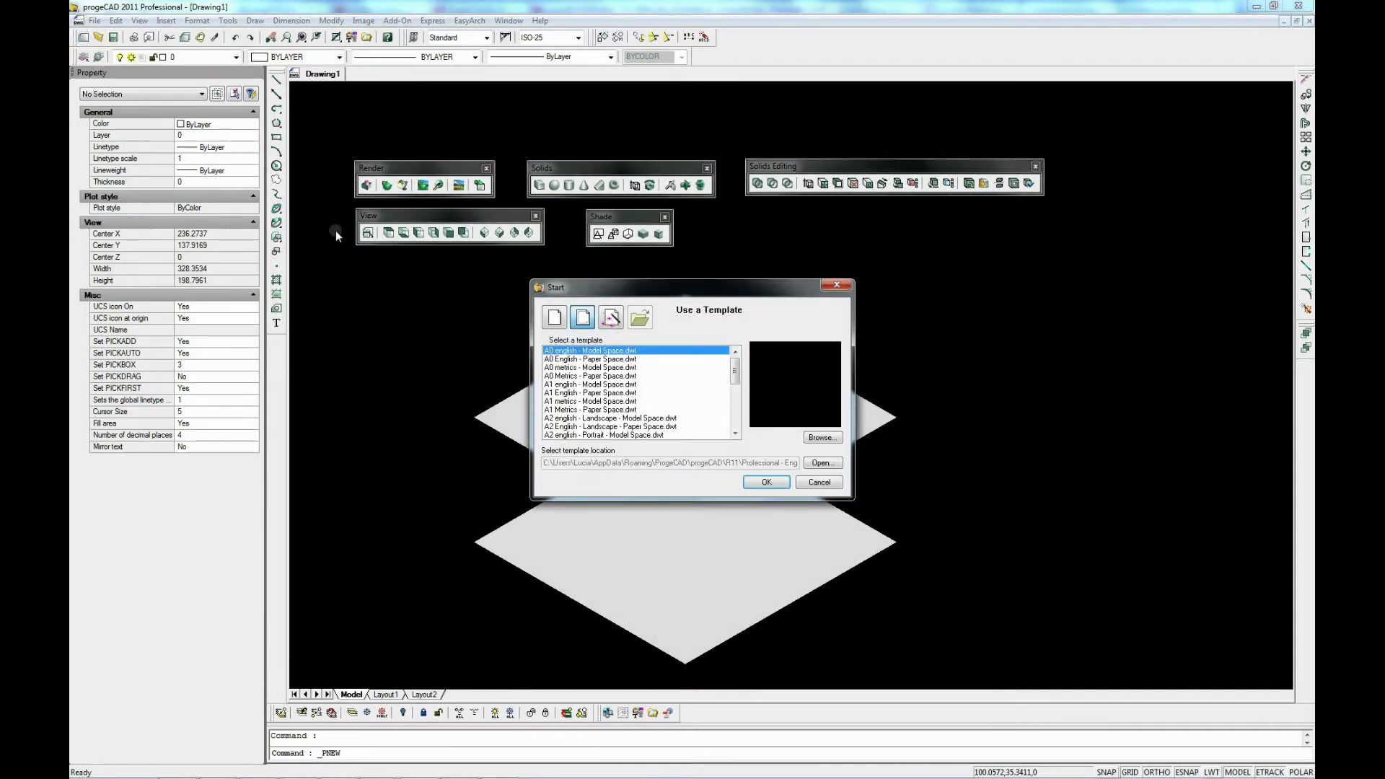
{"action": "left_click", "coordinate": [559, 323]}
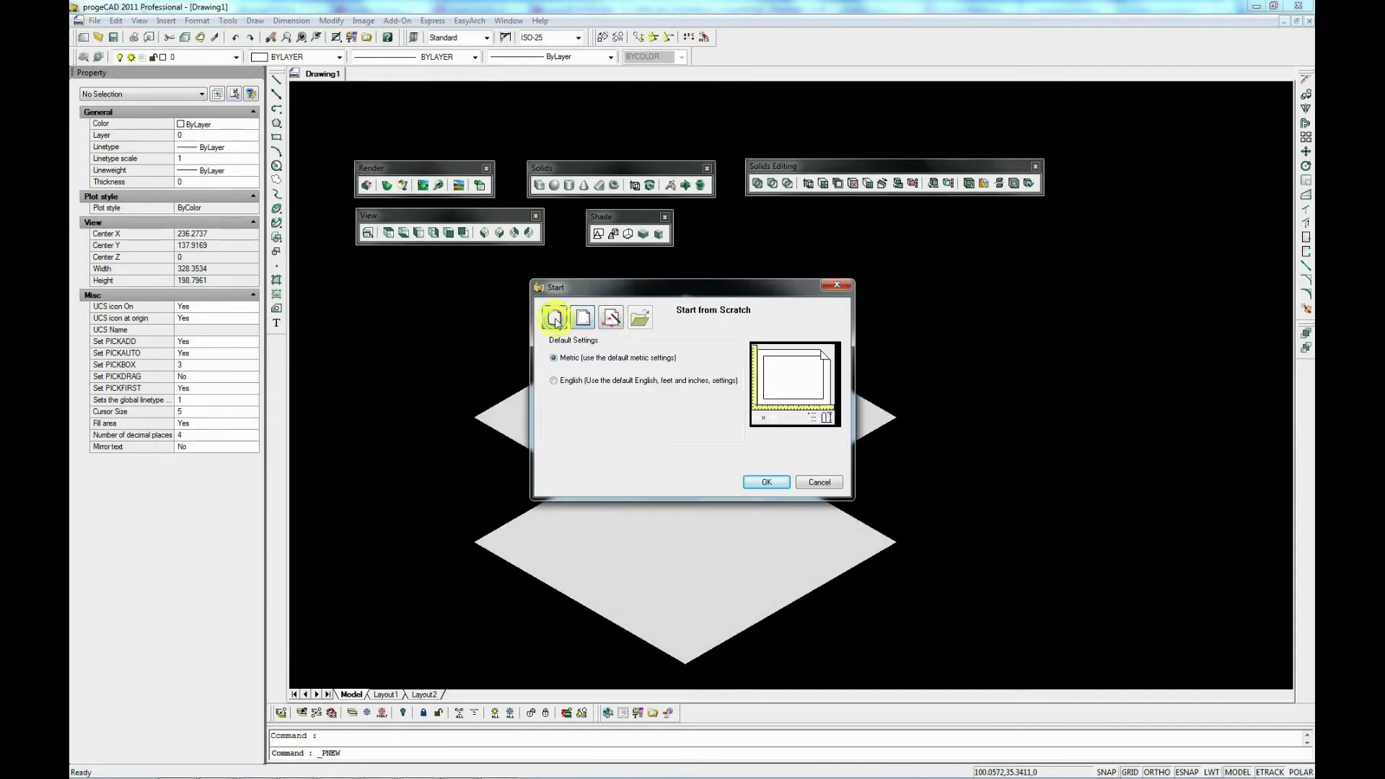
{"action": "left_click", "coordinate": [767, 484]}
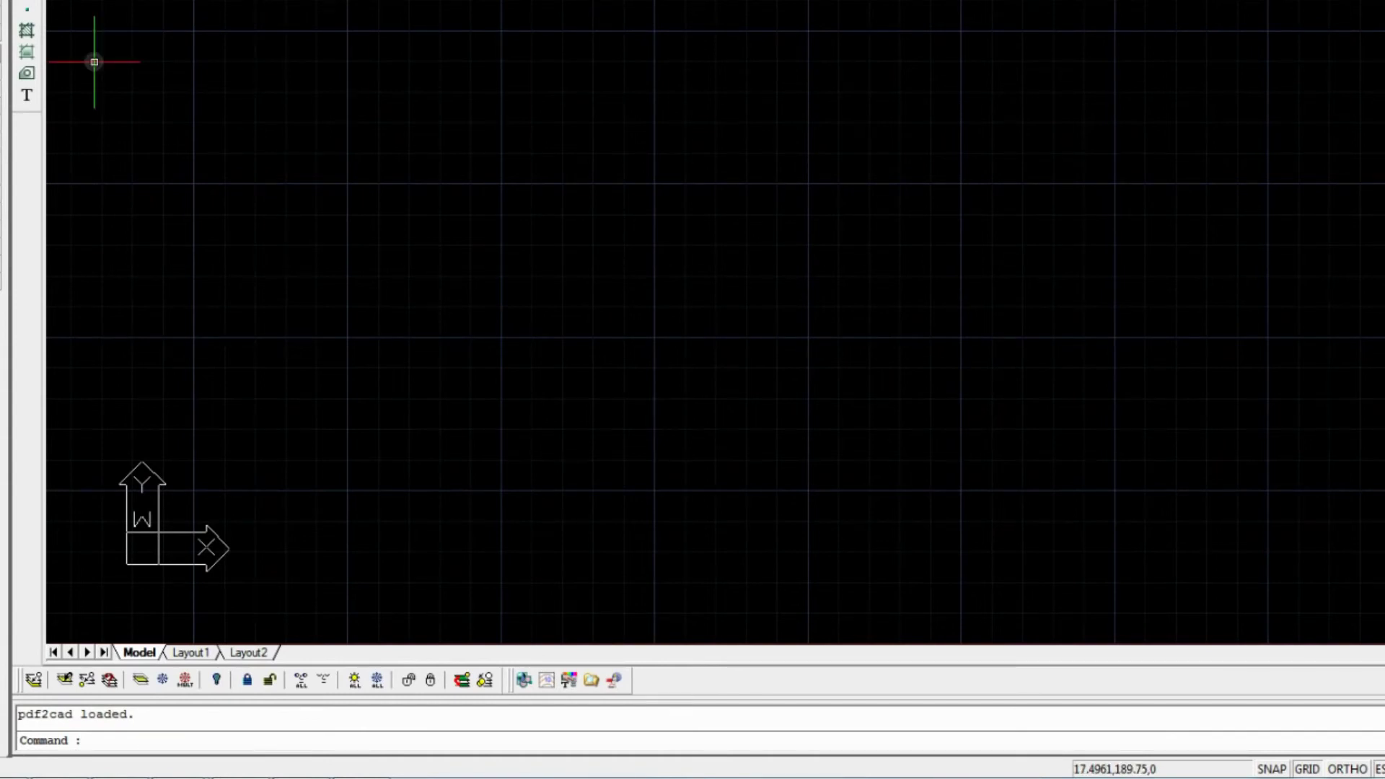
{"action": "type", "text": "thickness"}
Set the default thickness to 100.
{"action": "key", "text": "Return"}
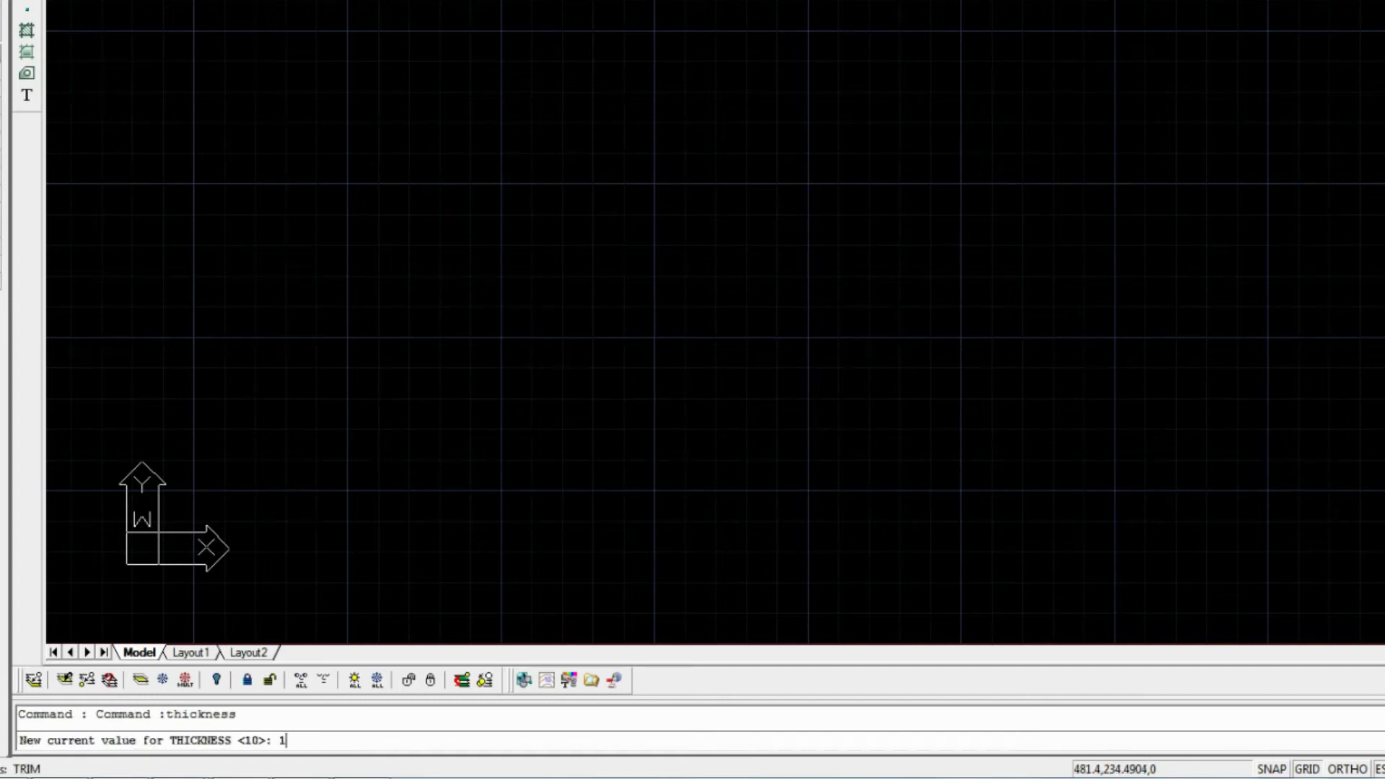
{"action": "type", "text": "00"}
{"action": "key", "text": "Return"}
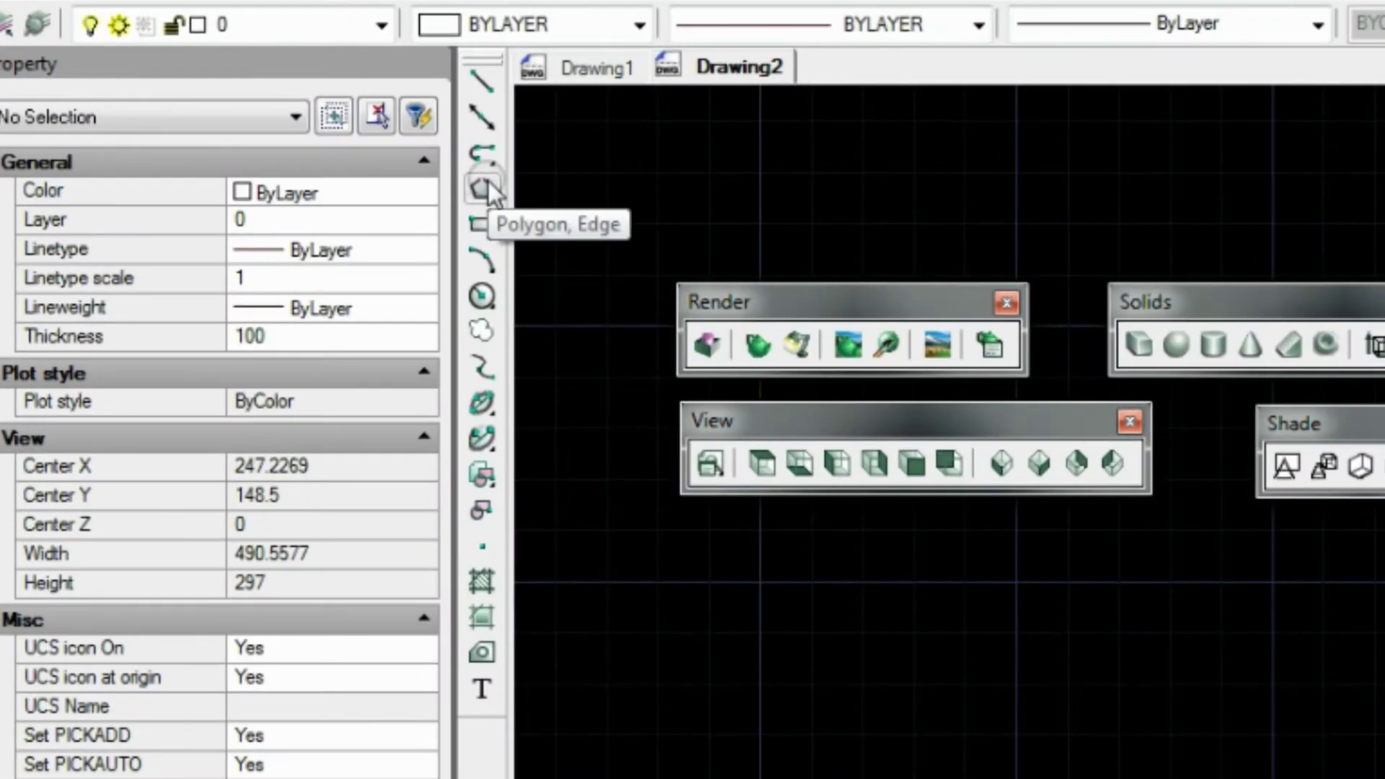
Draw an upward-pointing five-sided polygon with Ortho on and view it in SW isometric.
{"action": "left_click", "coordinate": [482, 189]}
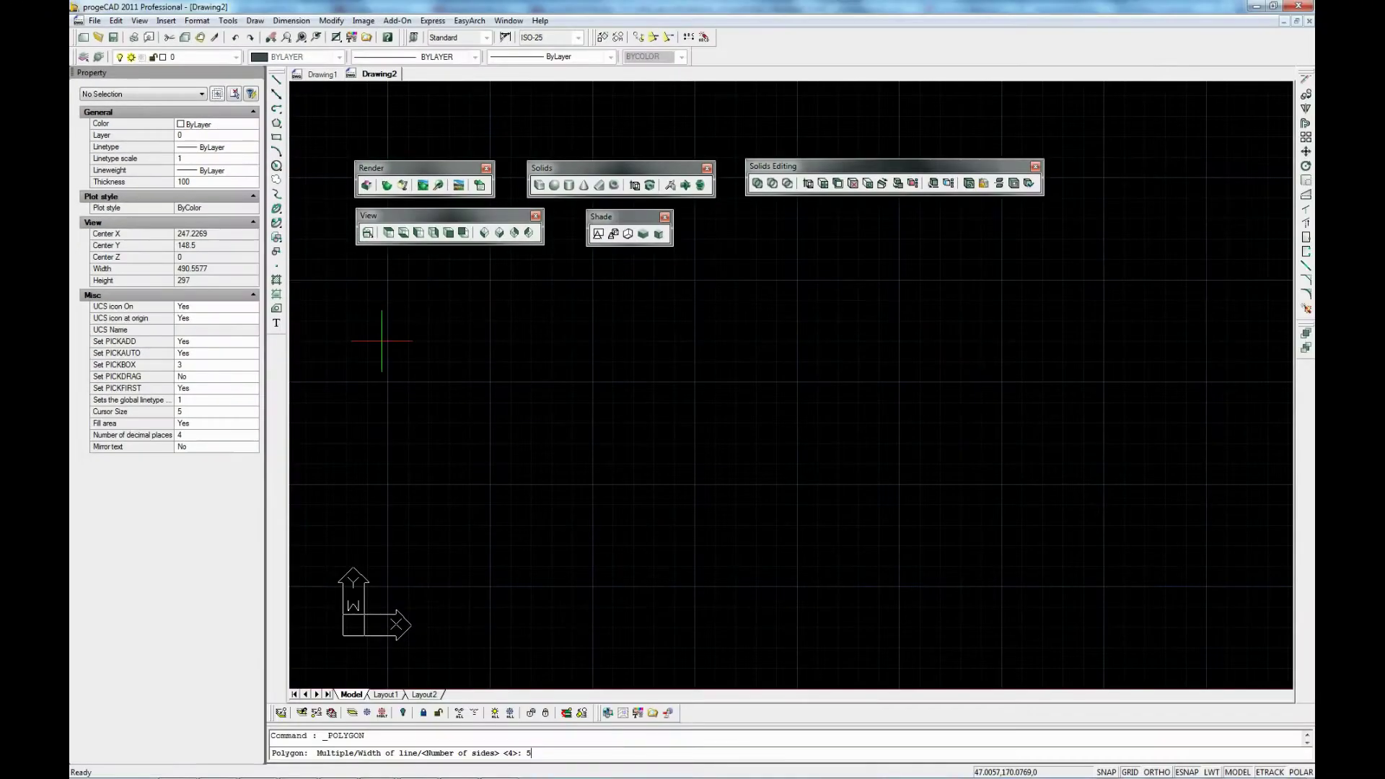
{"action": "type", "text": "5"}
{"action": "key", "text": "Return"}
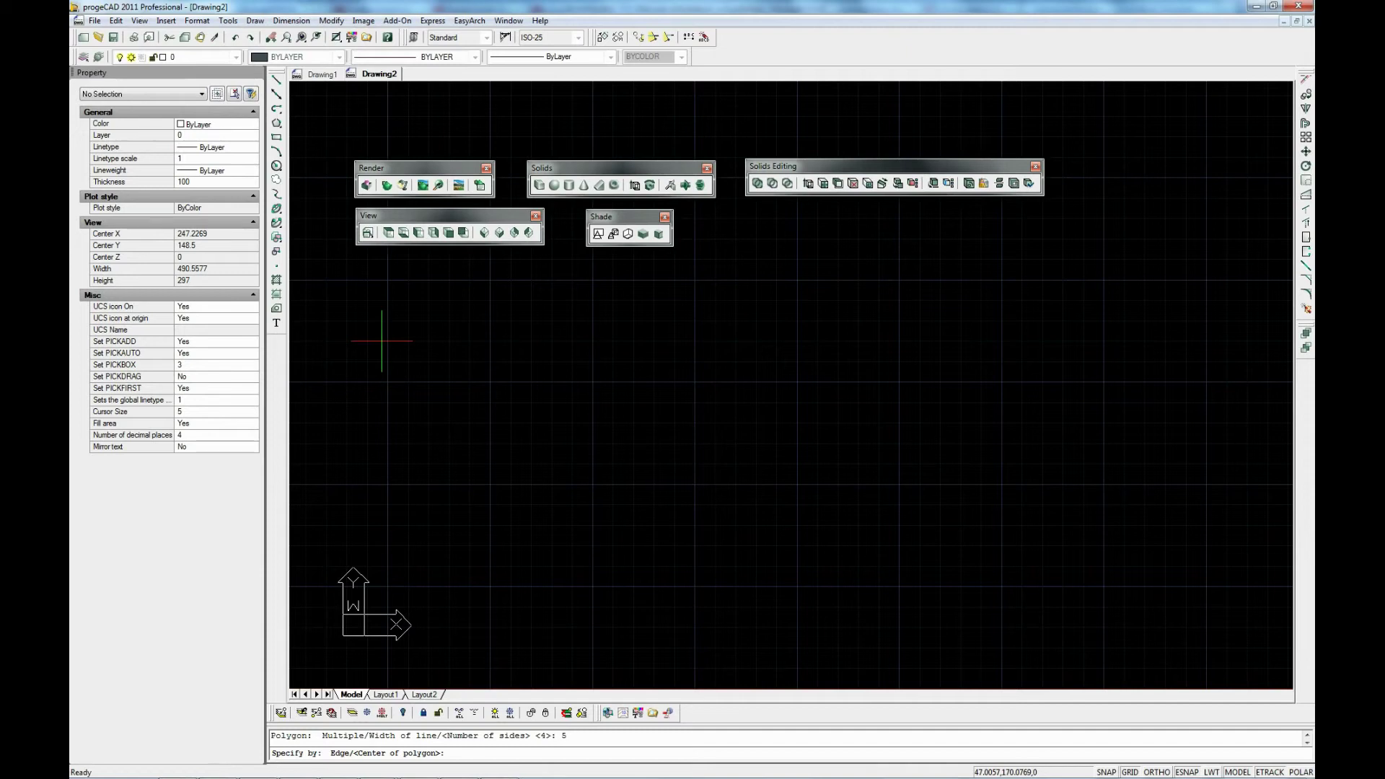
{"action": "left_click", "coordinate": [714, 474]}
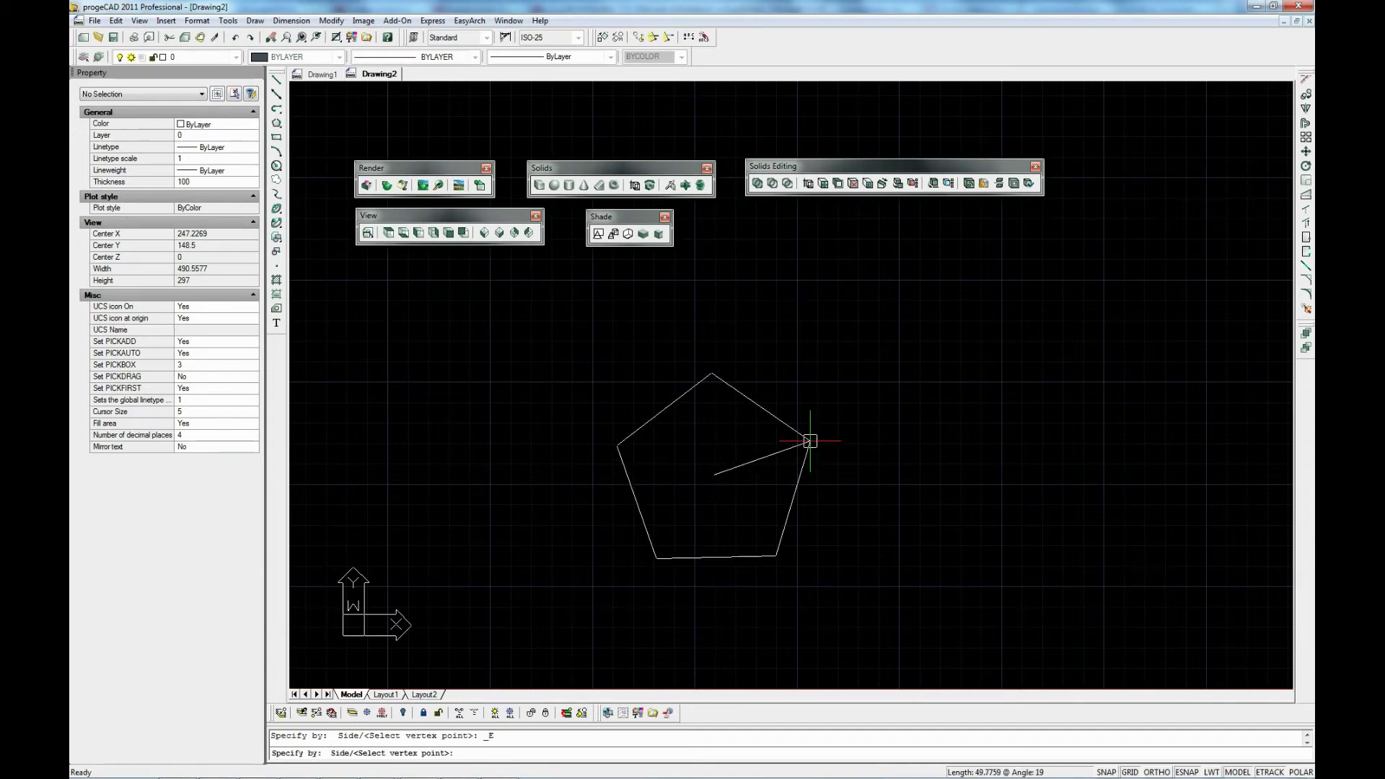
{"action": "left_click", "coordinate": [1156, 772]}
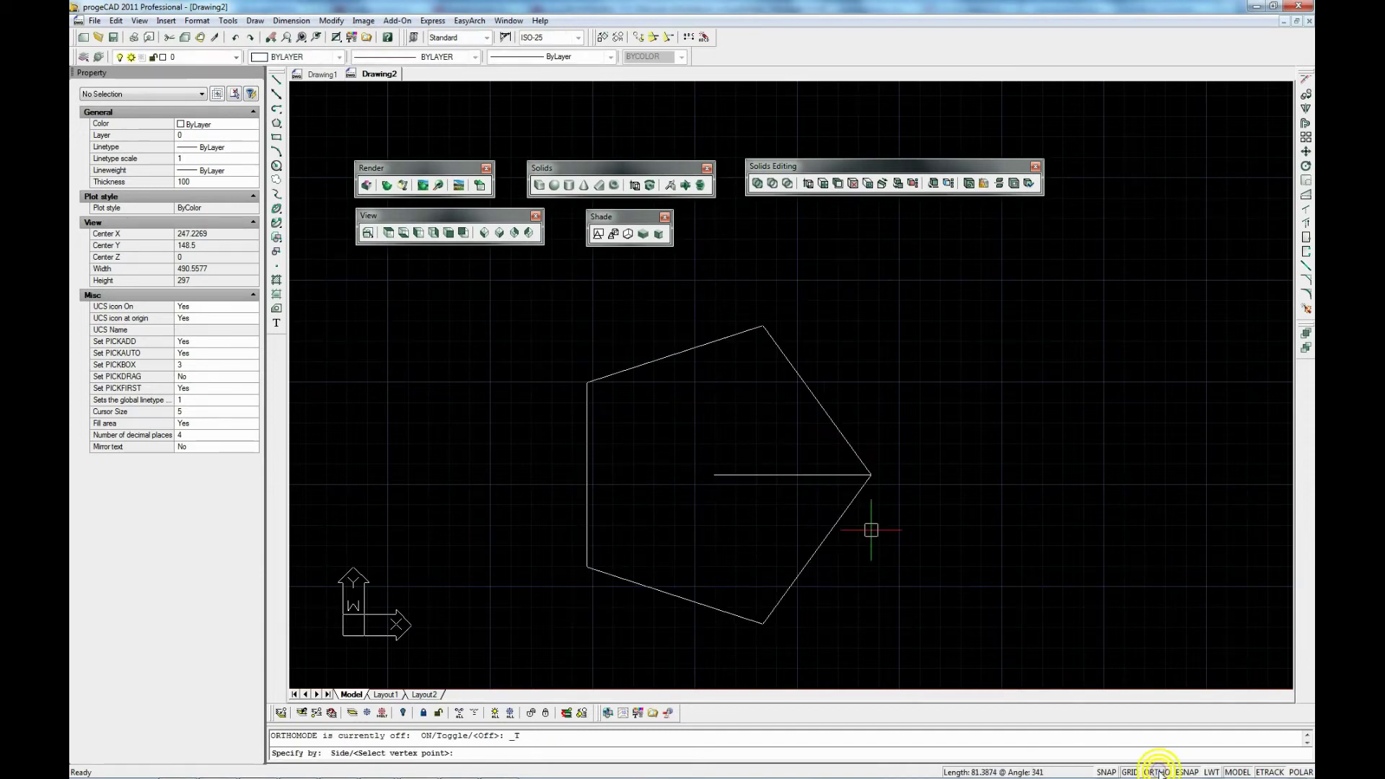
{"action": "left_click", "coordinate": [684, 388]}
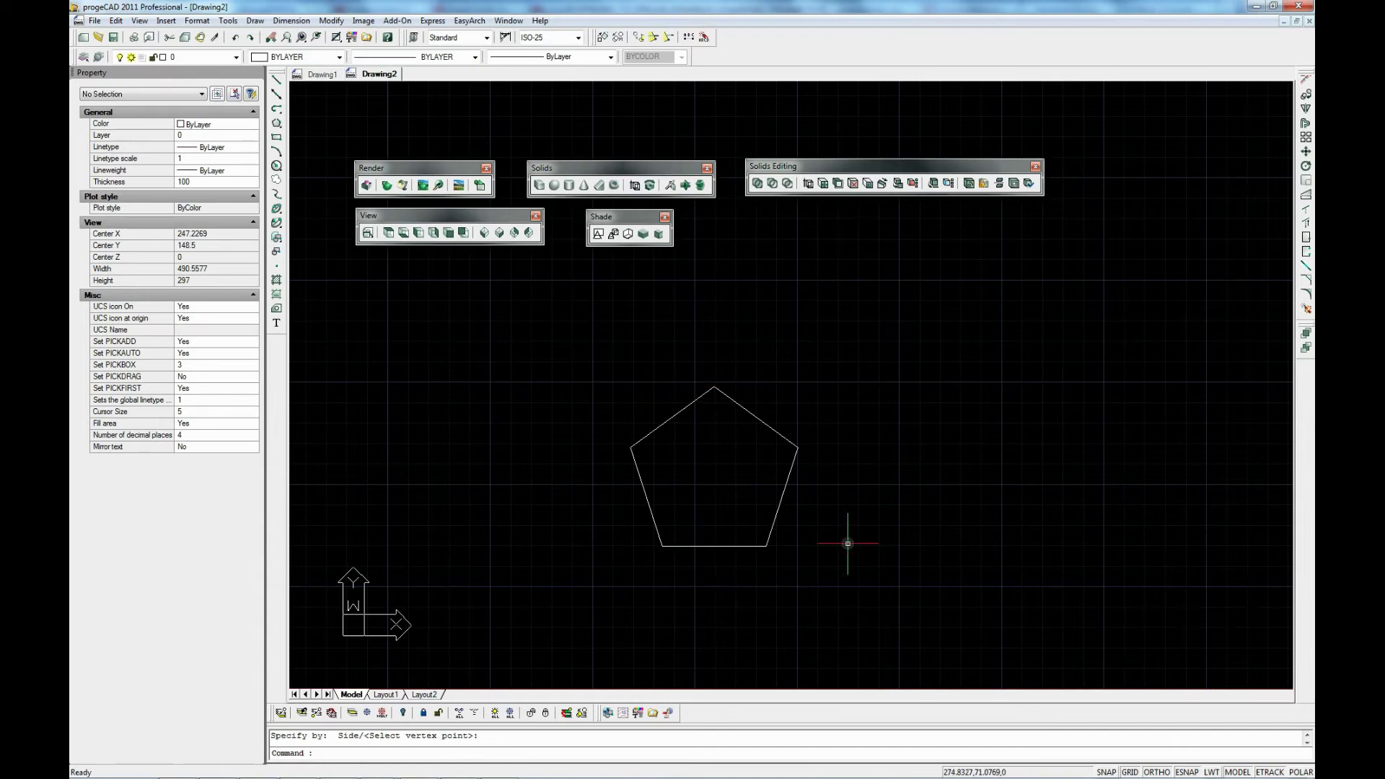
{"action": "left_click", "coordinate": [486, 233]}
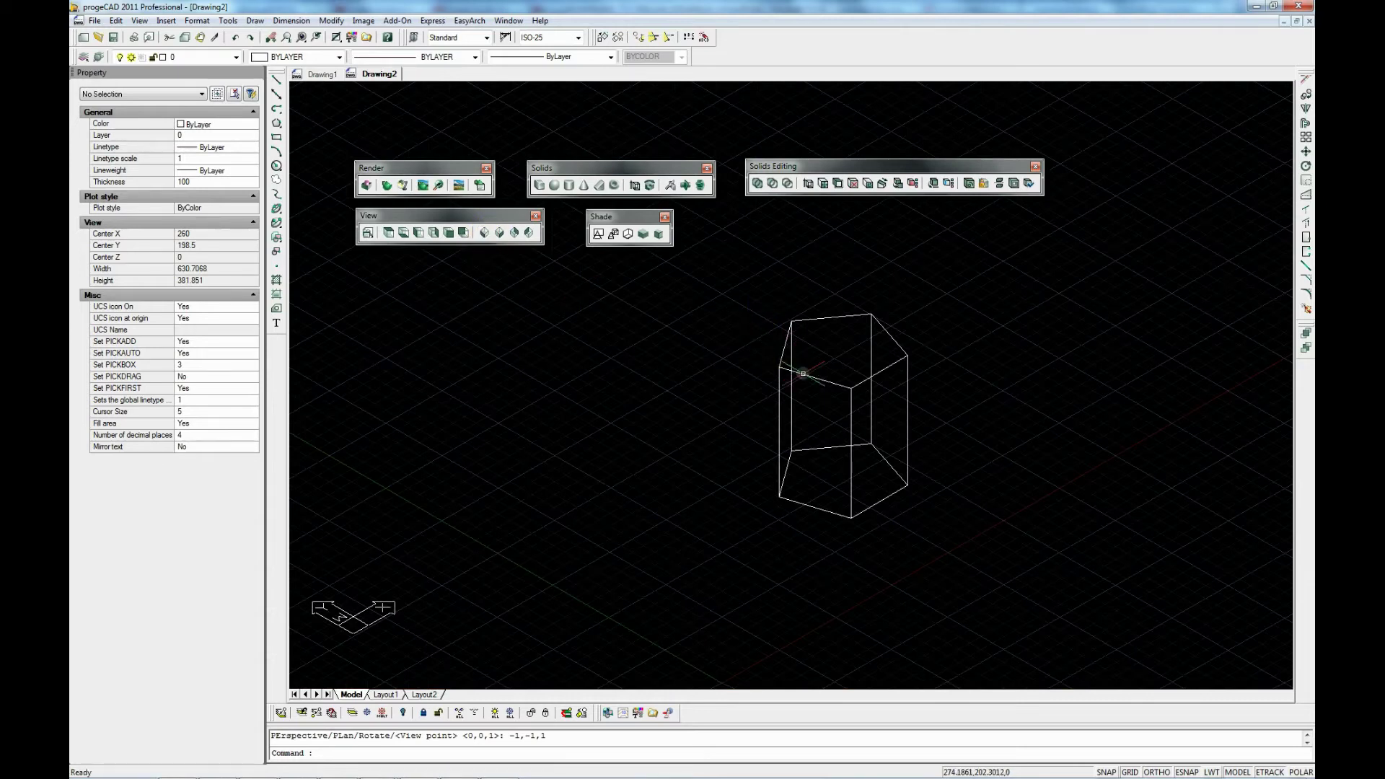
Change the pentagon's thickness to 20 in the Properties panel and render it.
{"action": "left_click", "coordinate": [803, 374]}
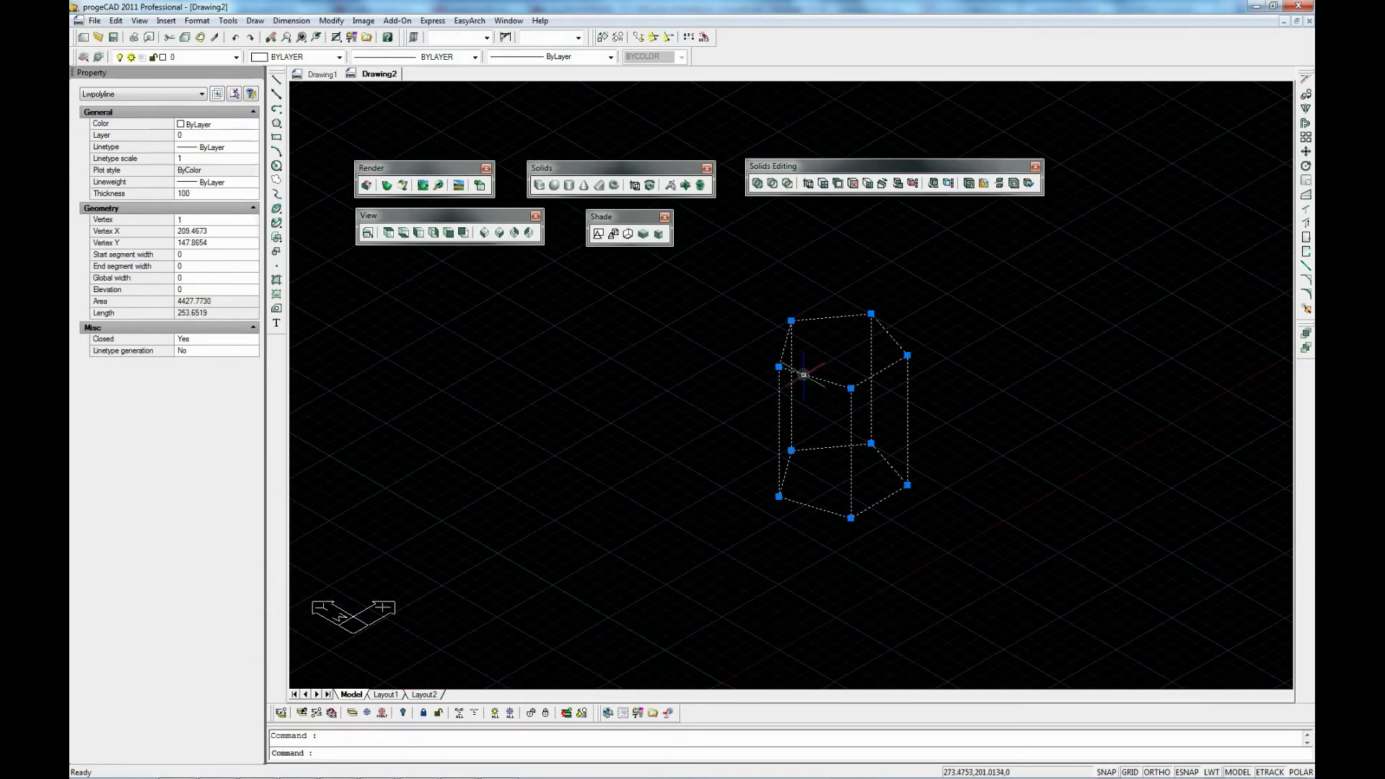
{"action": "left_click", "coordinate": [203, 195]}
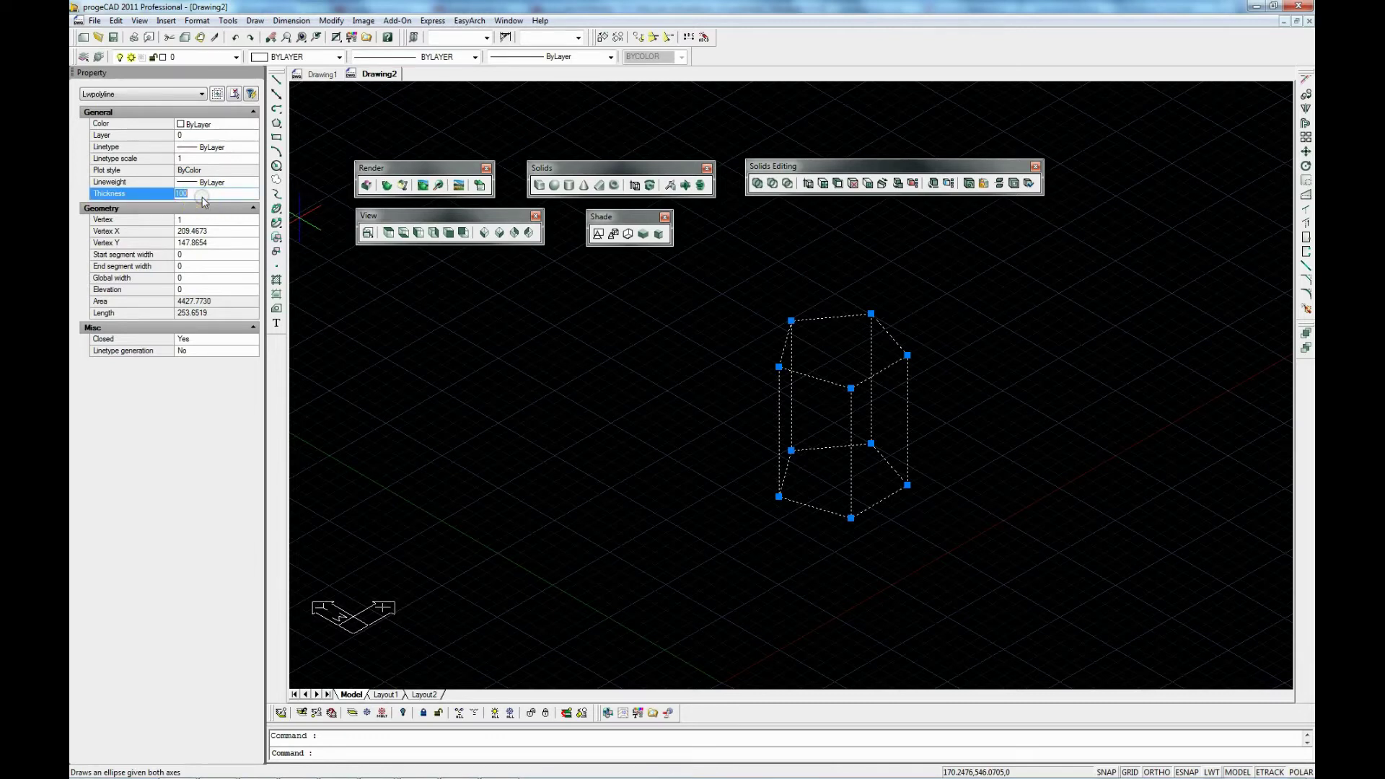
{"action": "type", "text": "20"}
{"action": "key", "text": "Return"}
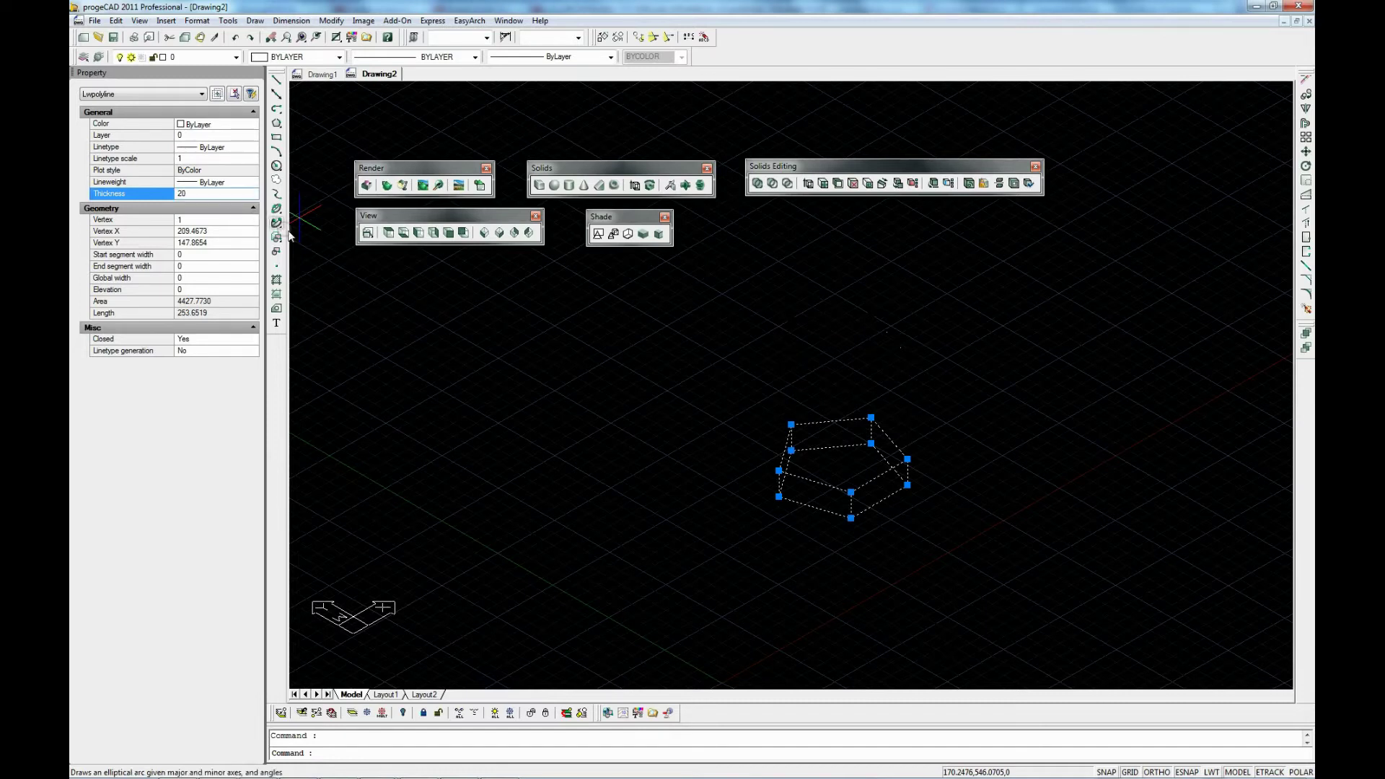
{"action": "left_click", "coordinate": [386, 186]}
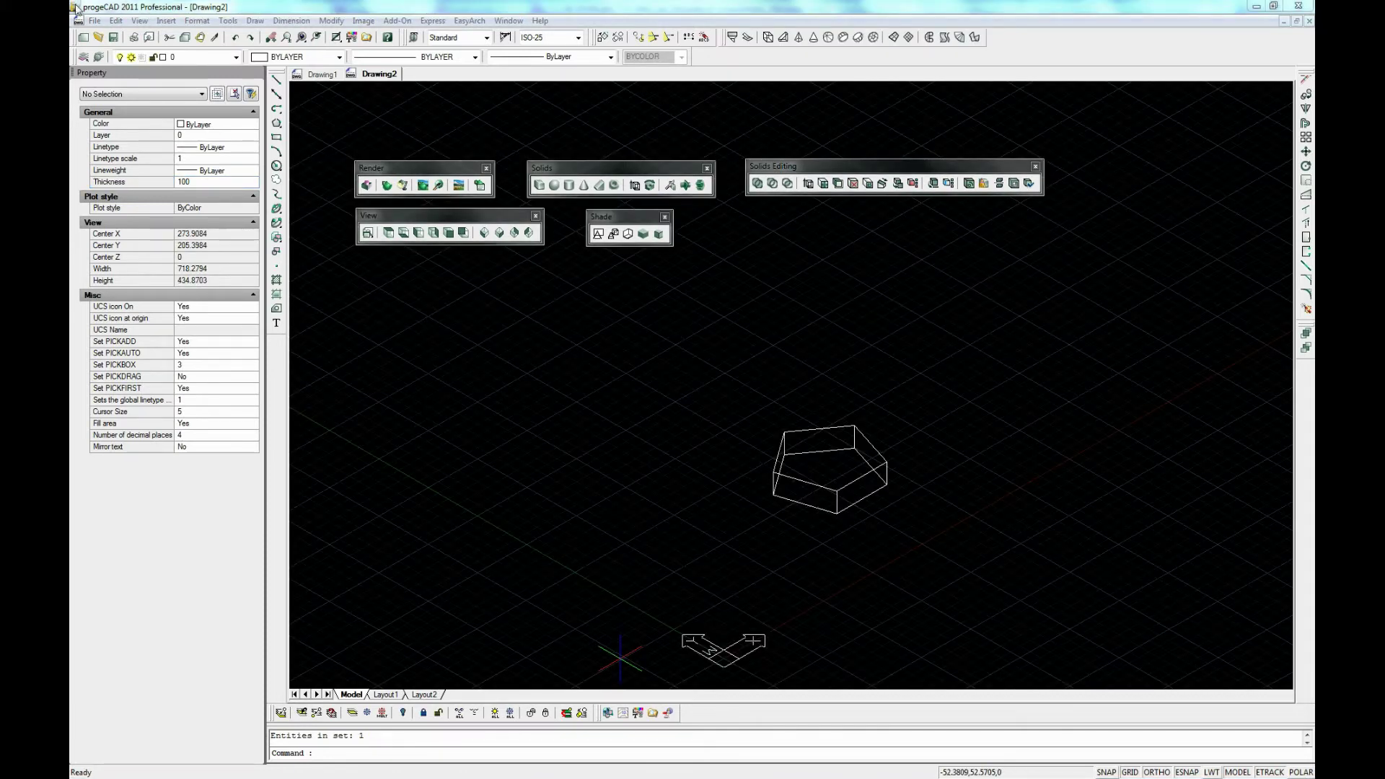
In a new drawing, create a wedge solid with height 20.
{"action": "left_click", "coordinate": [83, 37]}
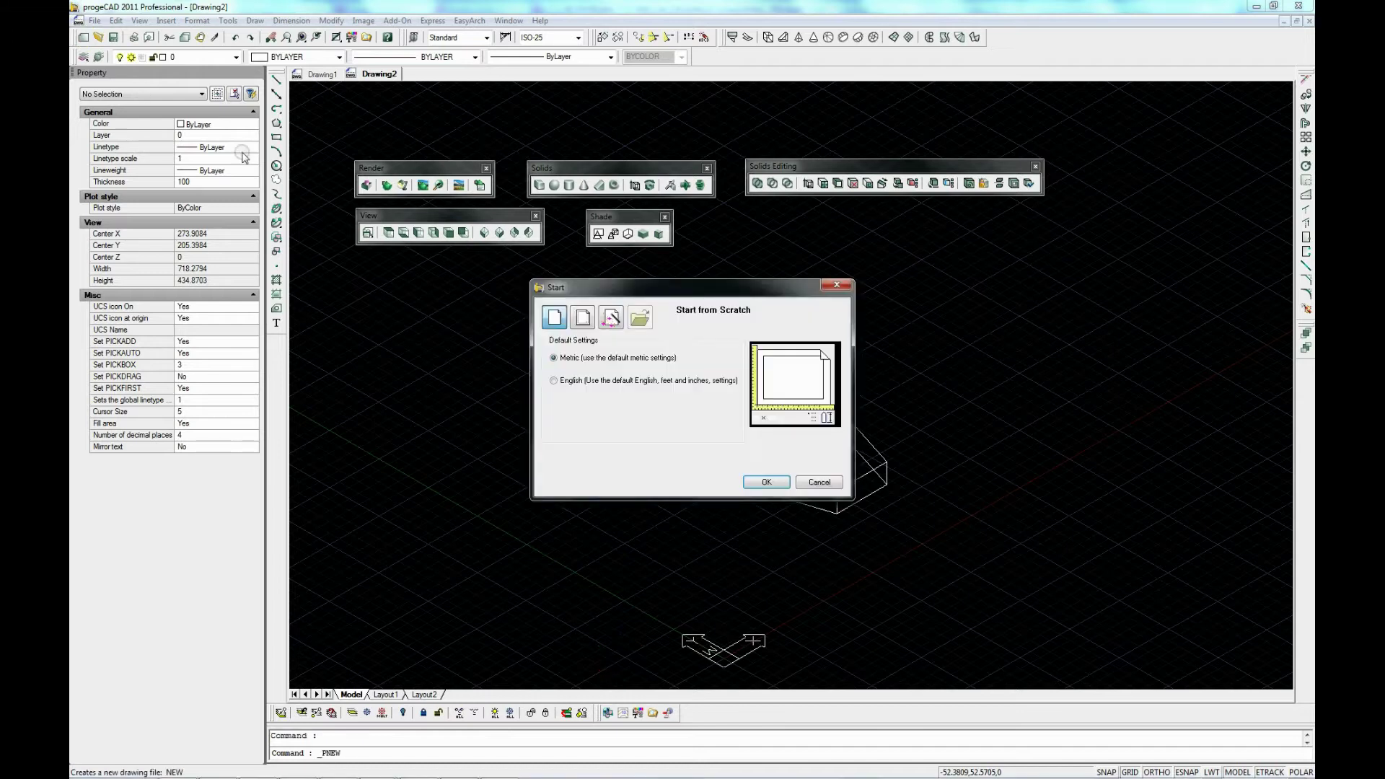
{"action": "left_click", "coordinate": [766, 482]}
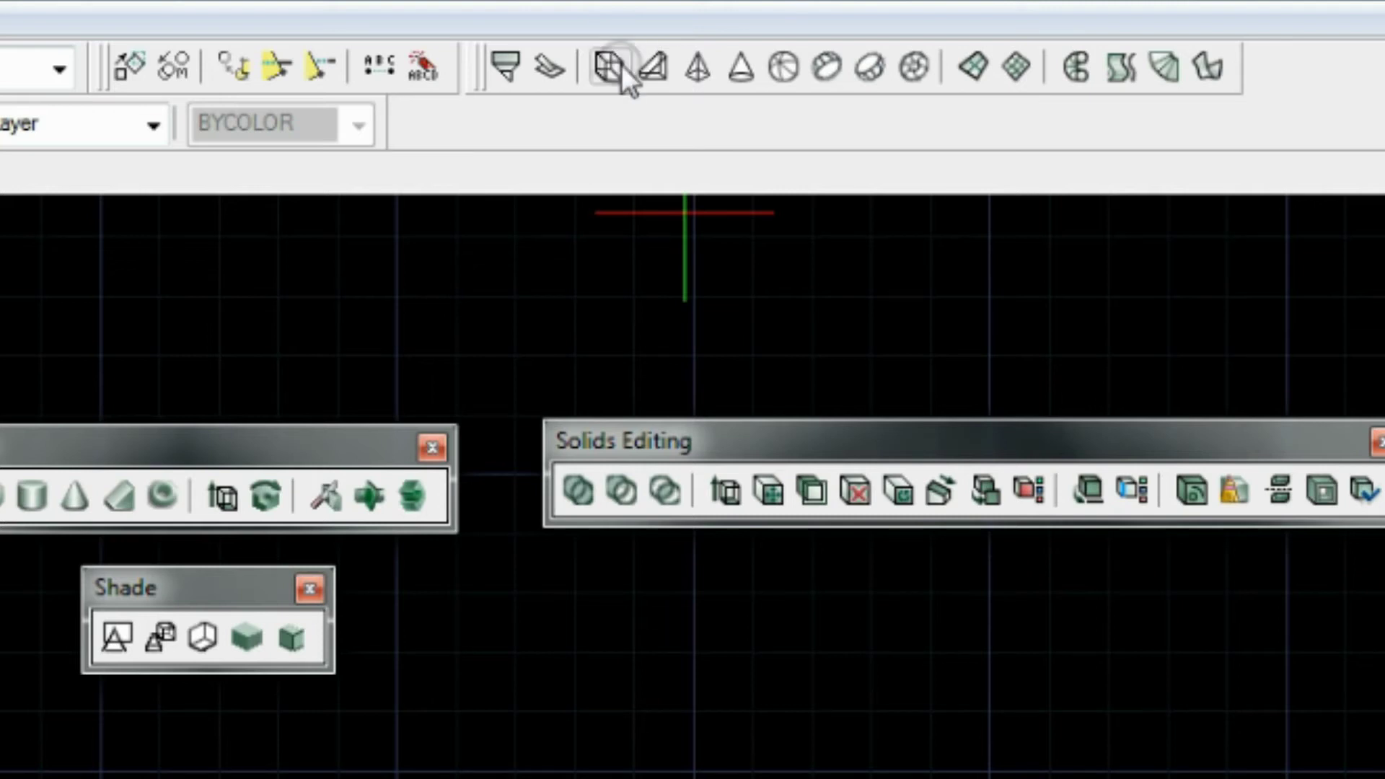
{"action": "left_click", "coordinate": [641, 71]}
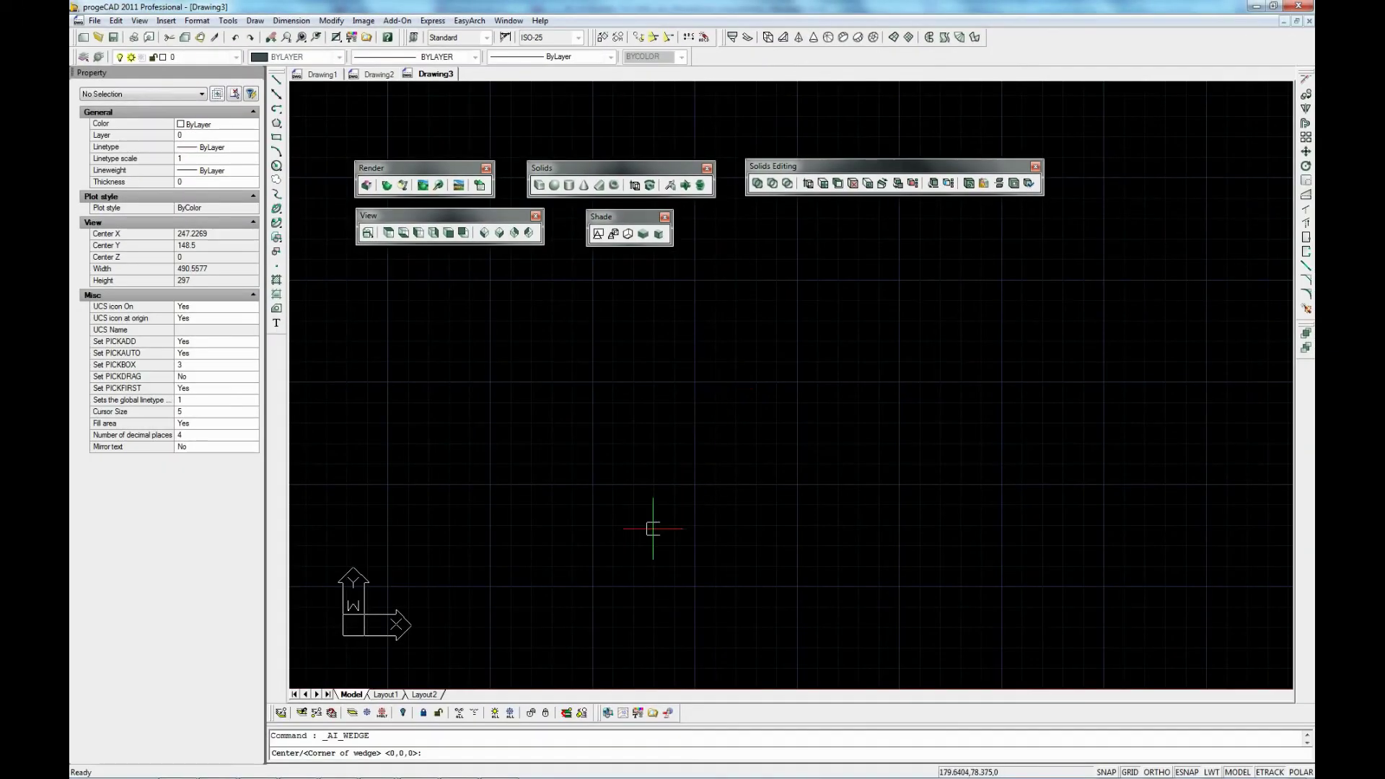
{"action": "left_click", "coordinate": [595, 589]}
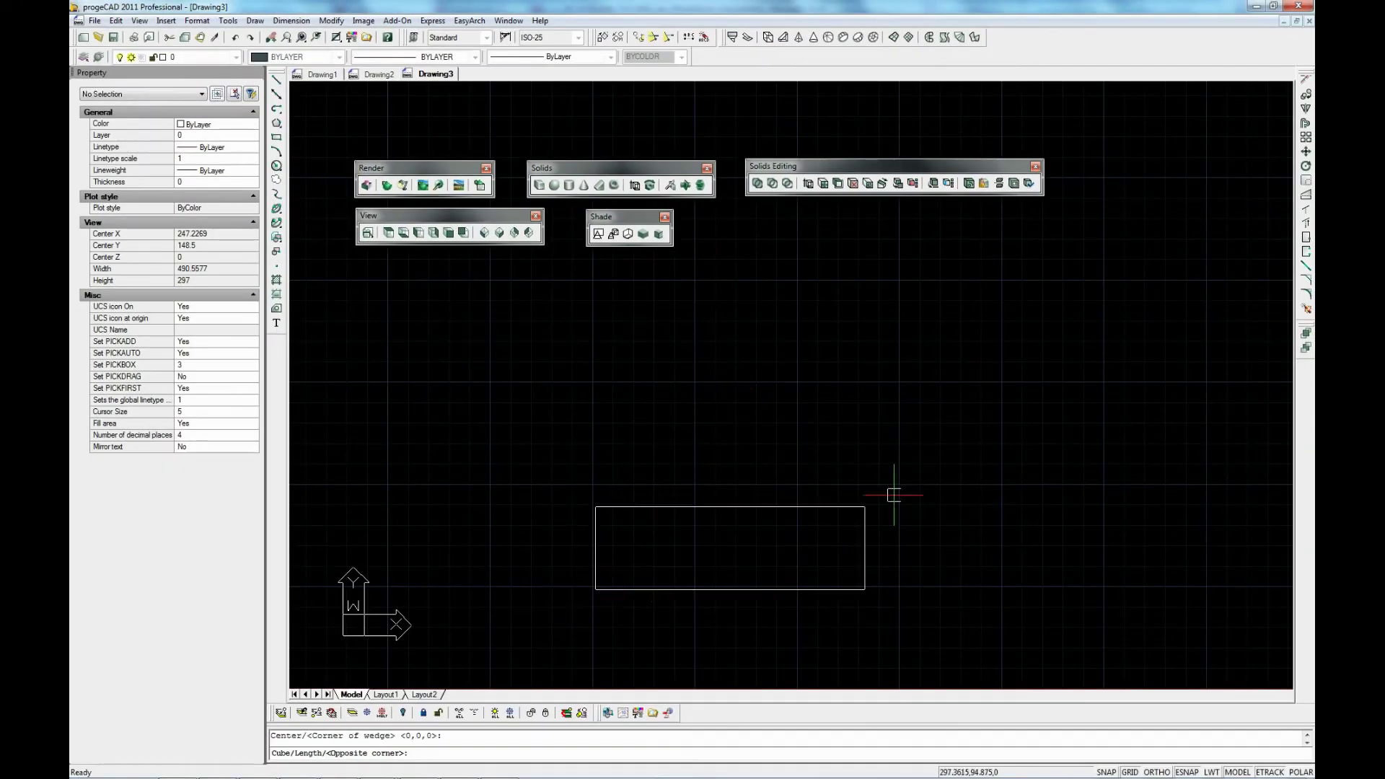
{"action": "left_click", "coordinate": [905, 438]}
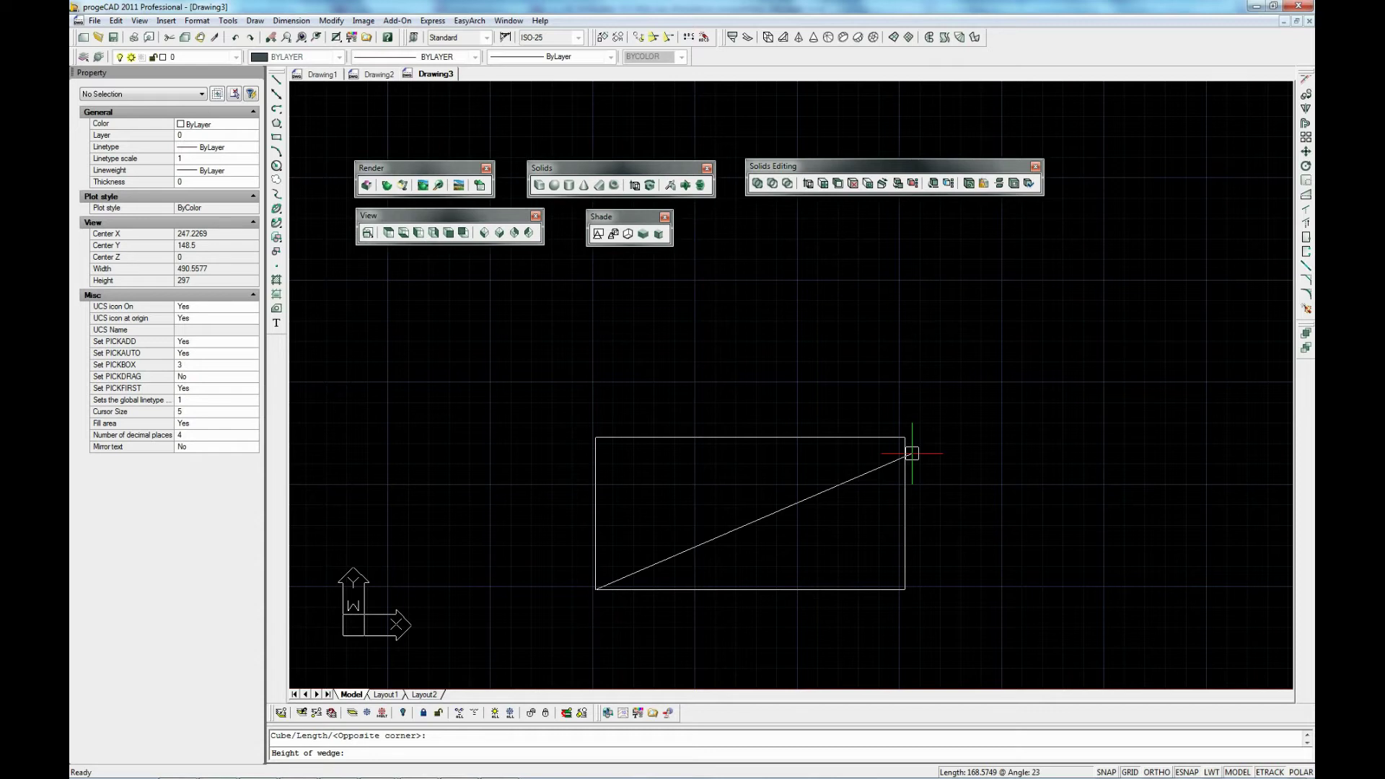
{"action": "type", "text": "20"}
{"action": "key", "text": "Return"}
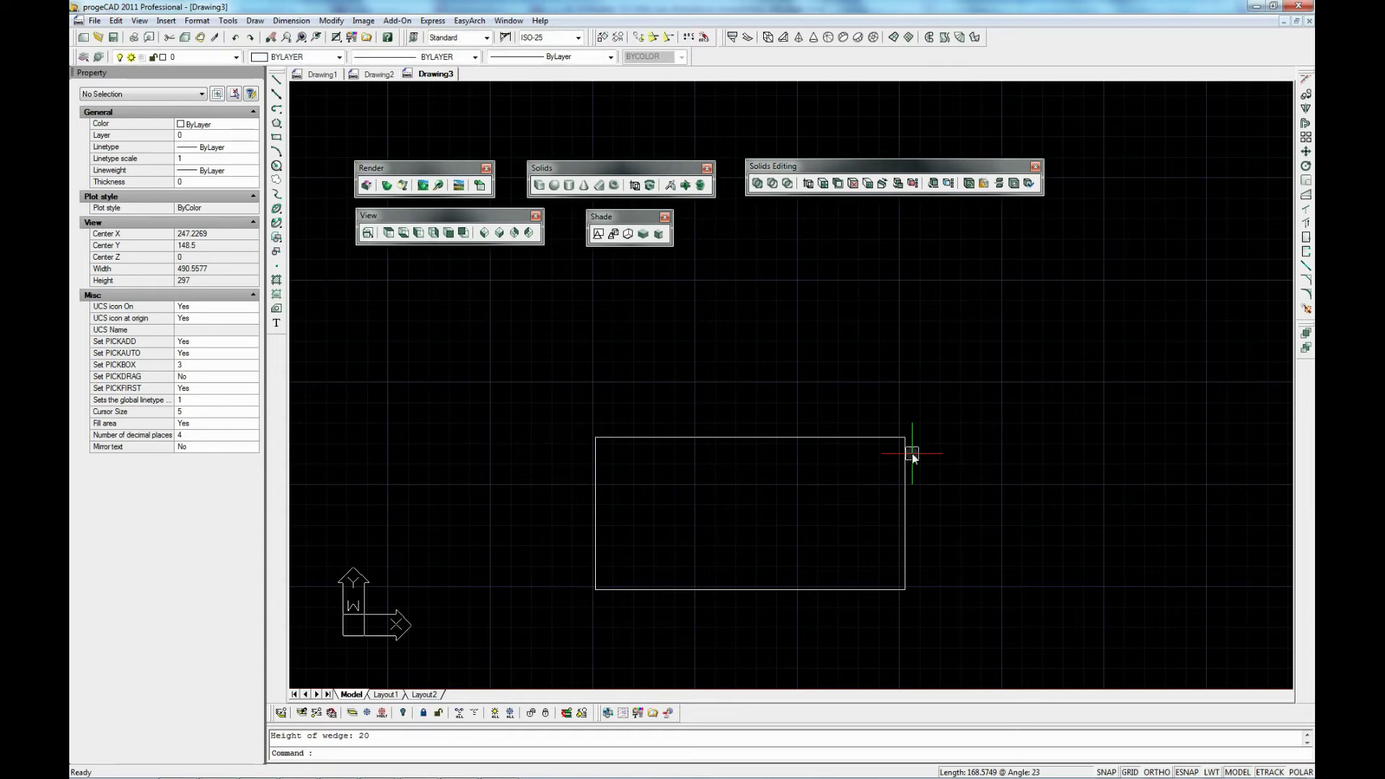
Shade the wedge from the southwest and northeast isometric views.
{"action": "left_click", "coordinate": [484, 233]}
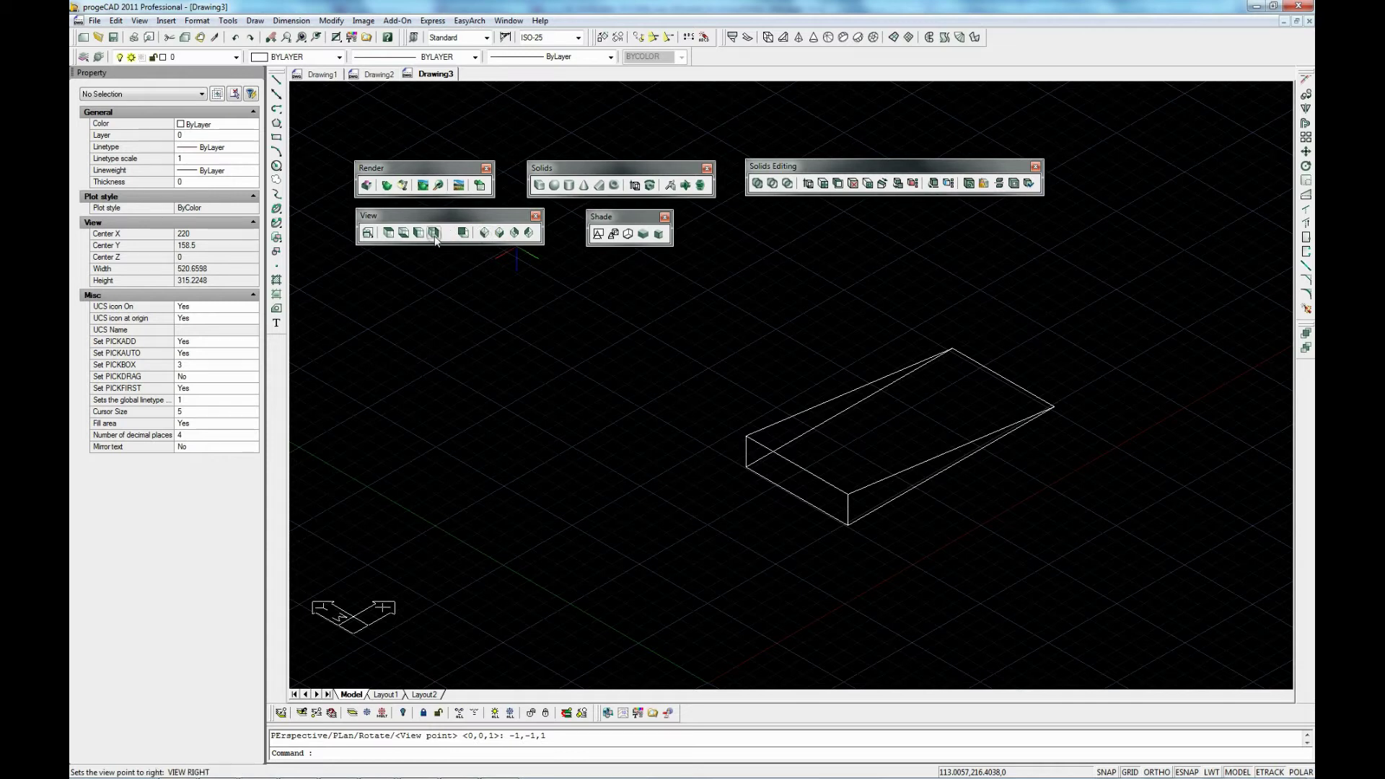
{"action": "left_click", "coordinate": [387, 184]}
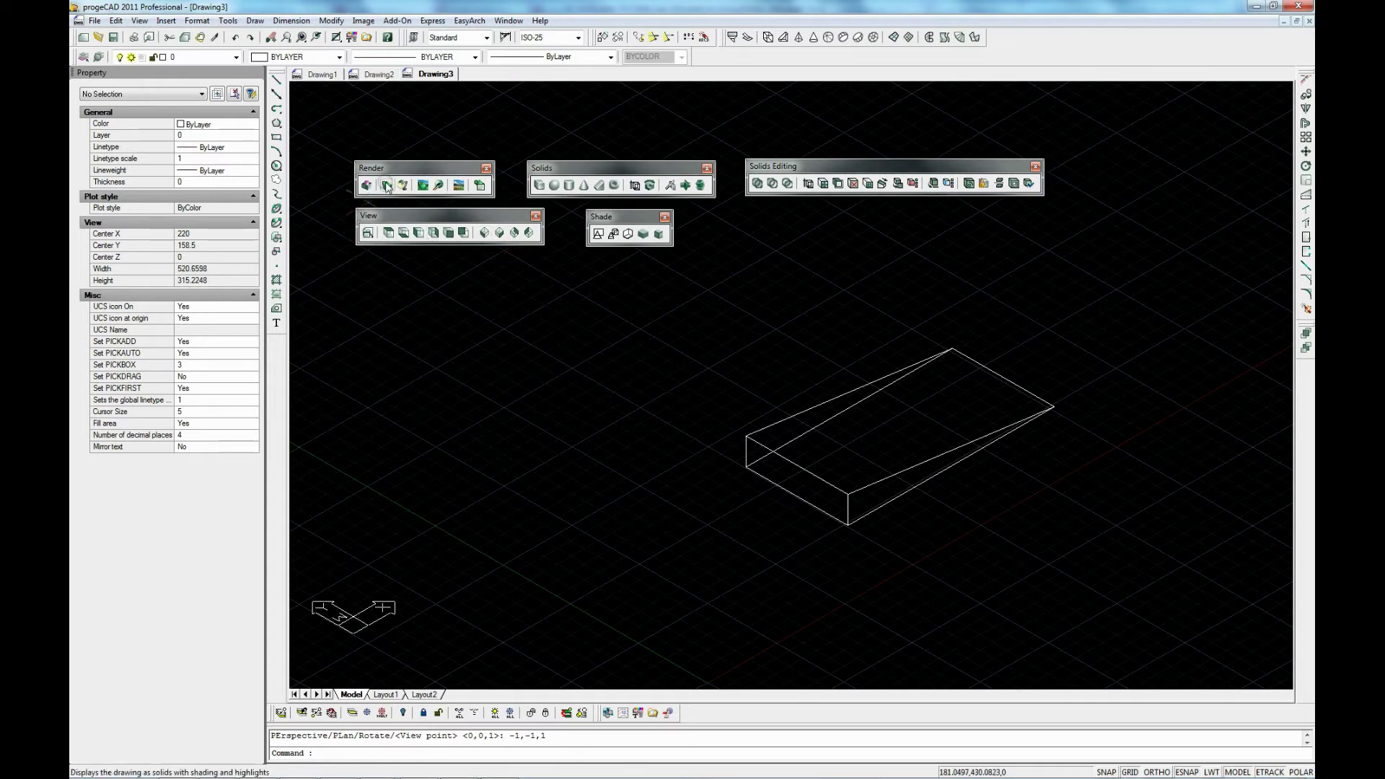
{"action": "left_click", "coordinate": [513, 233]}
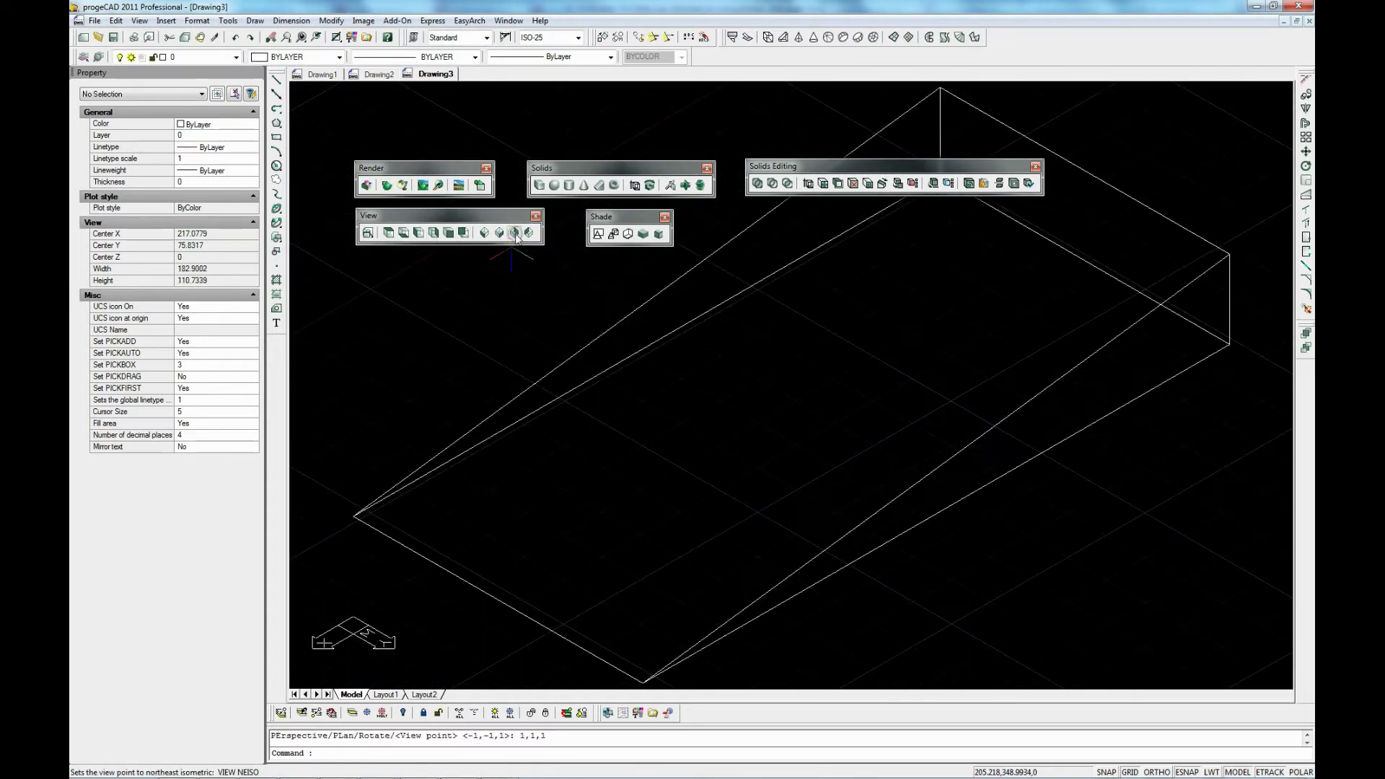
{"action": "left_click", "coordinate": [387, 185]}
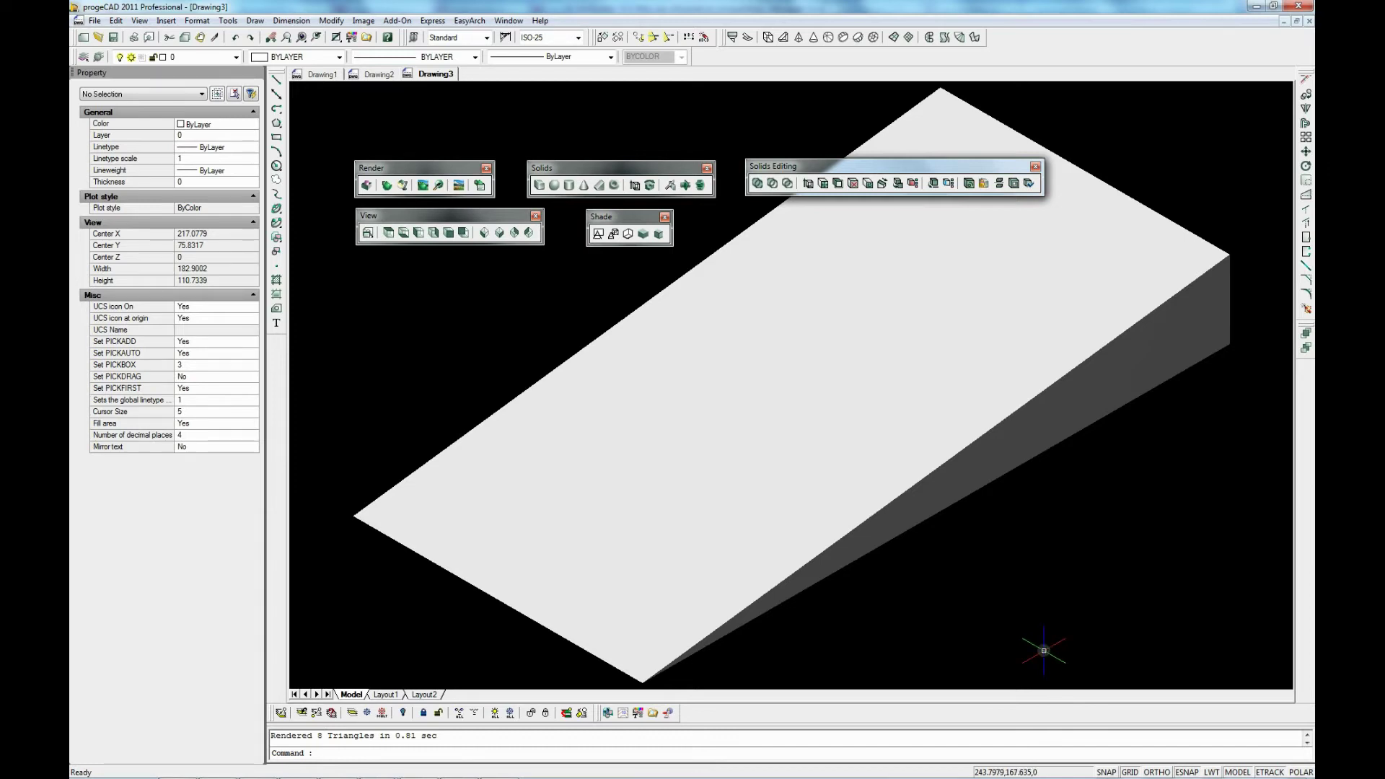
Zoom out on the wedge in Drawing3.
{"action": "scroll", "coordinate": [864, 531], "scroll_direction": "down", "scroll_amount": 5}
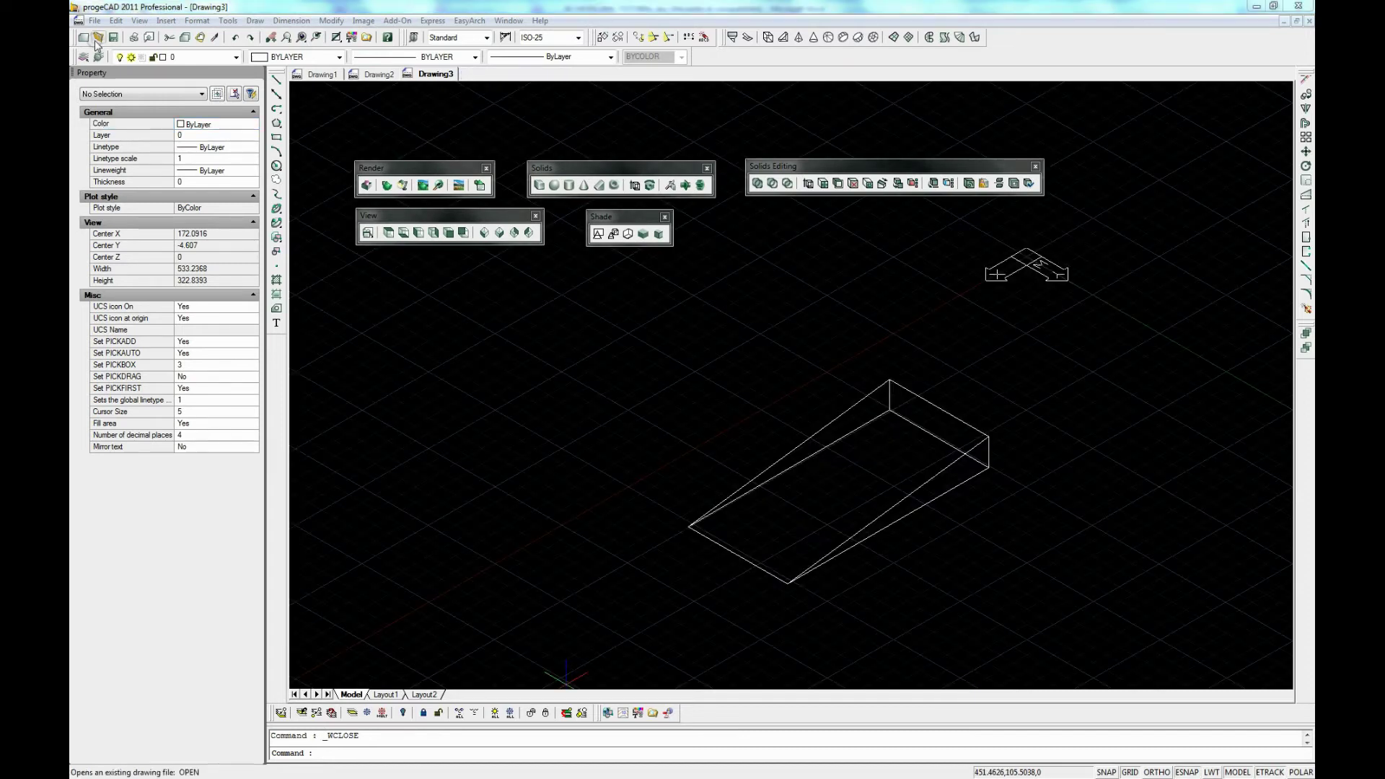
Start a new drawing with default settings and draw a rectangle.
{"action": "left_click", "coordinate": [83, 37]}
{"action": "left_click", "coordinate": [754, 482]}
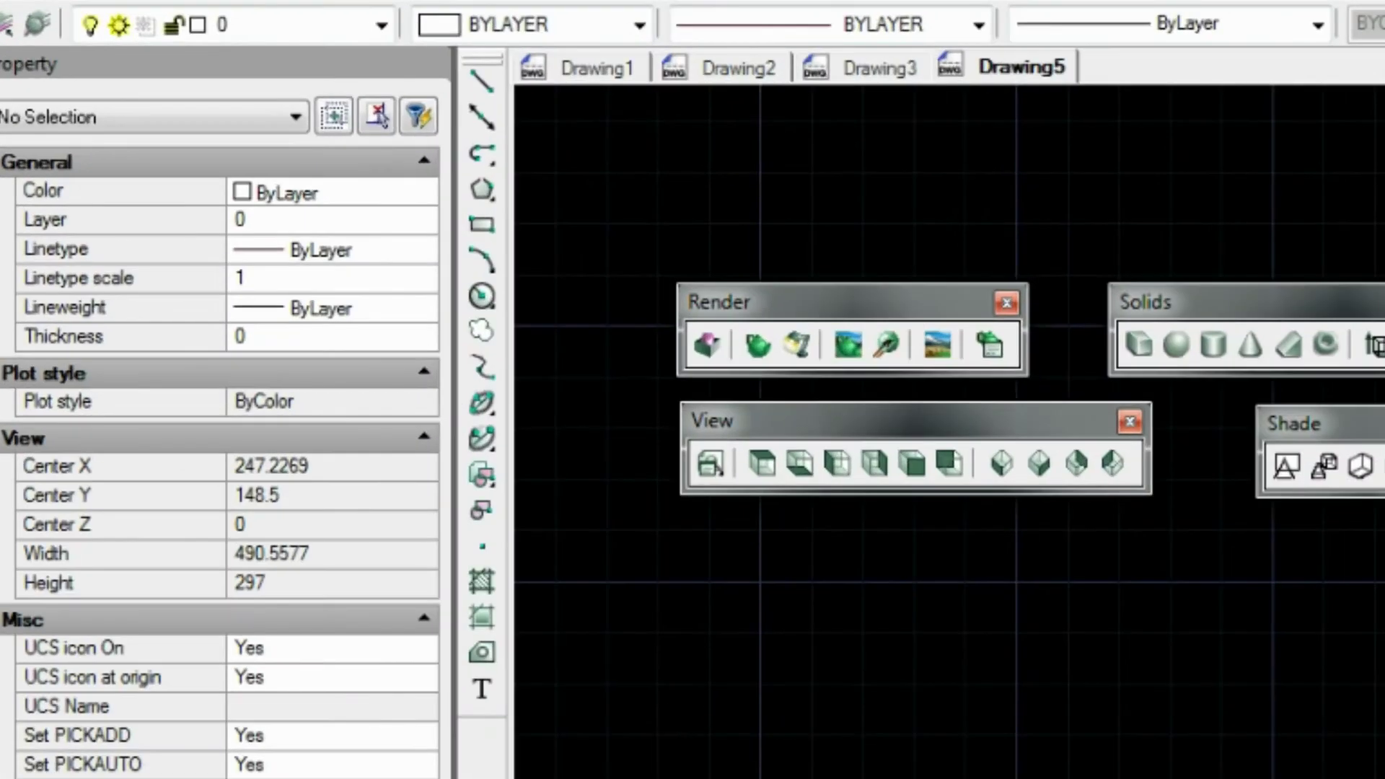
{"action": "left_click", "coordinate": [482, 225]}
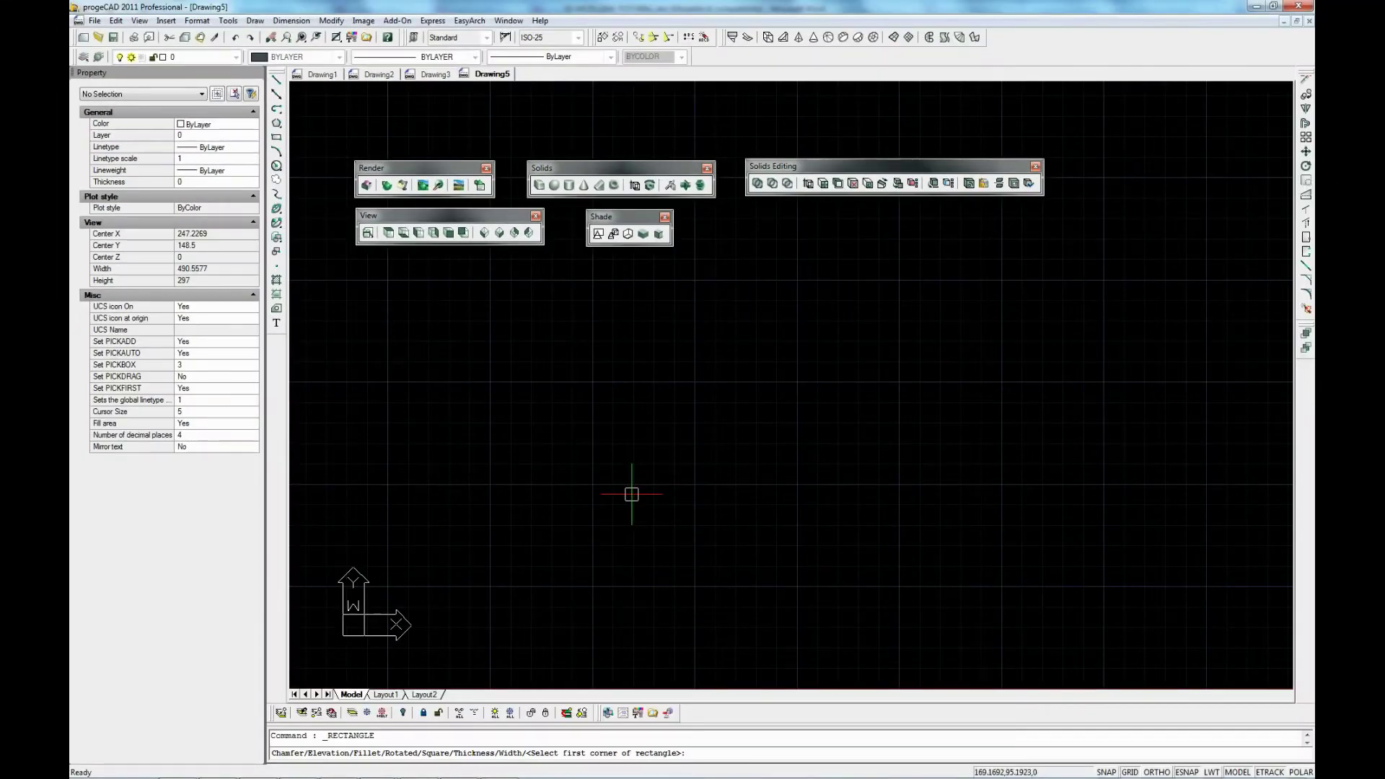
{"action": "left_click", "coordinate": [630, 503]}
{"action": "left_click", "coordinate": [868, 382]}
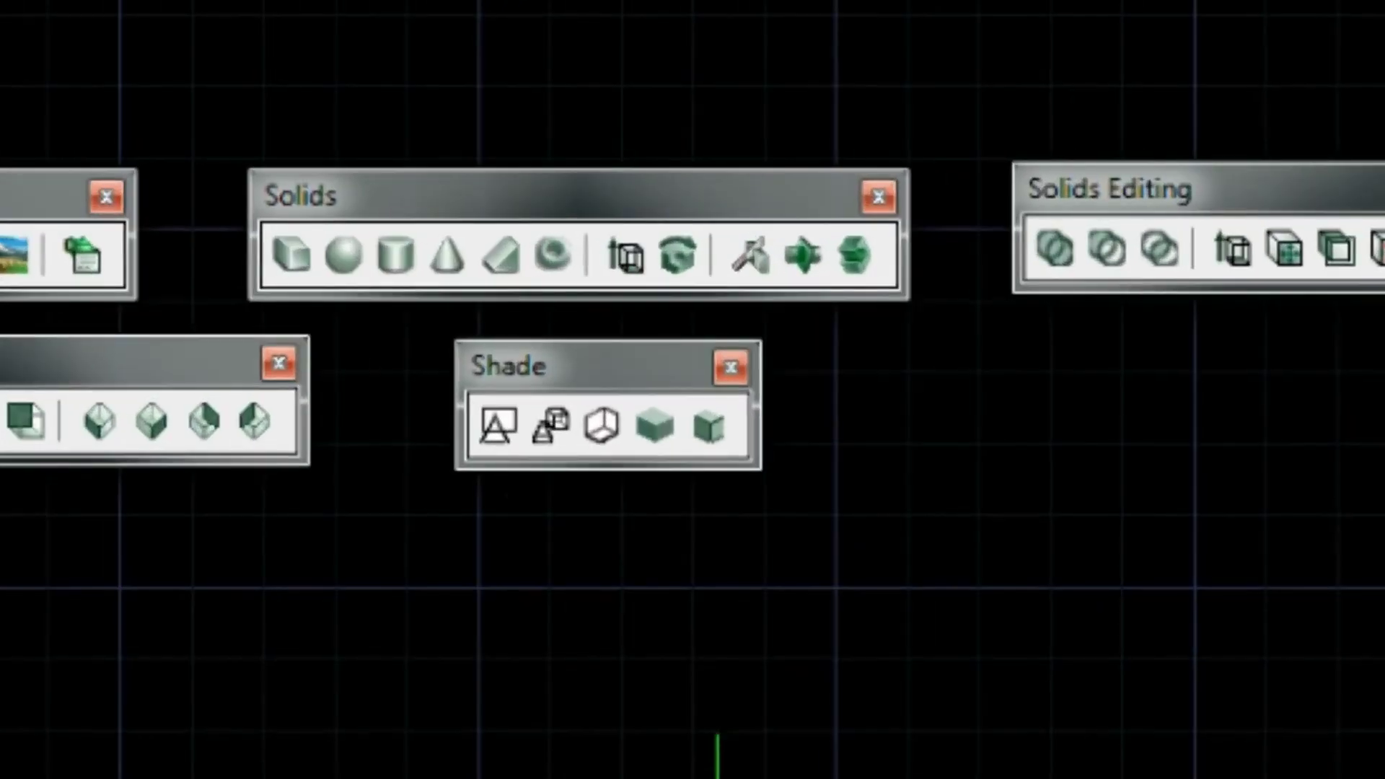
Extrude the rectangle 100 units with a 2° taper and view it in SW isometric.
{"action": "left_click", "coordinate": [632, 187]}
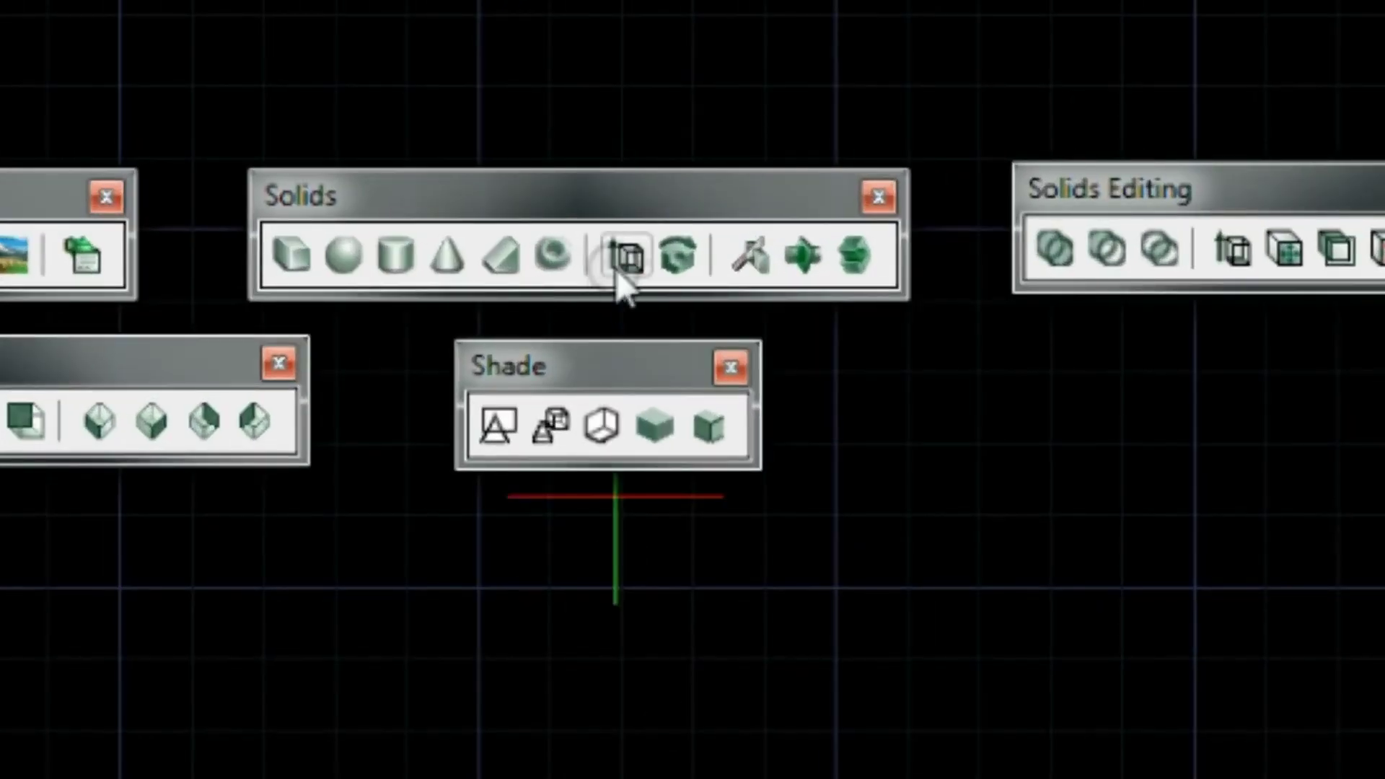
{"action": "left_click", "coordinate": [618, 261]}
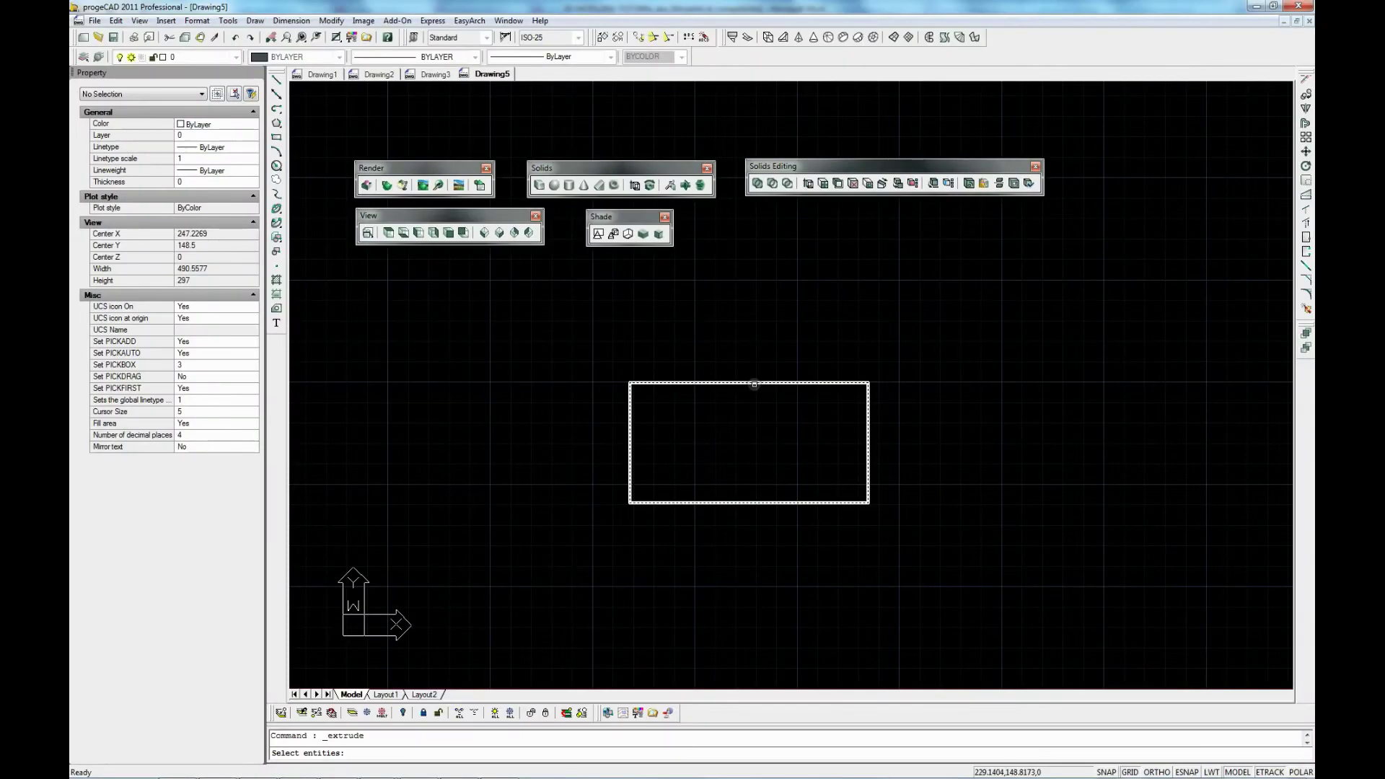
{"action": "left_click", "coordinate": [754, 385]}
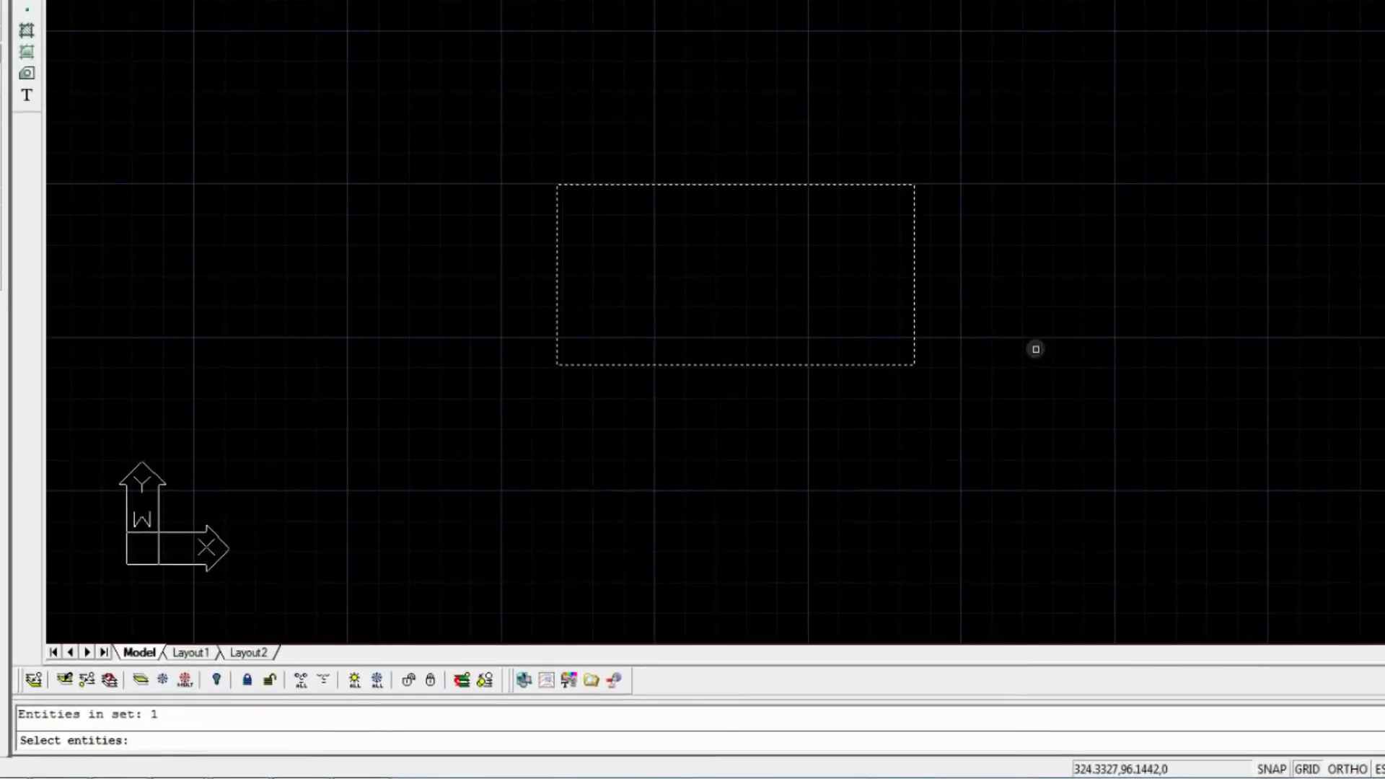
{"action": "right_click", "coordinate": [1036, 349]}
{"action": "type", "text": "100"}
{"action": "key", "text": "Return"}
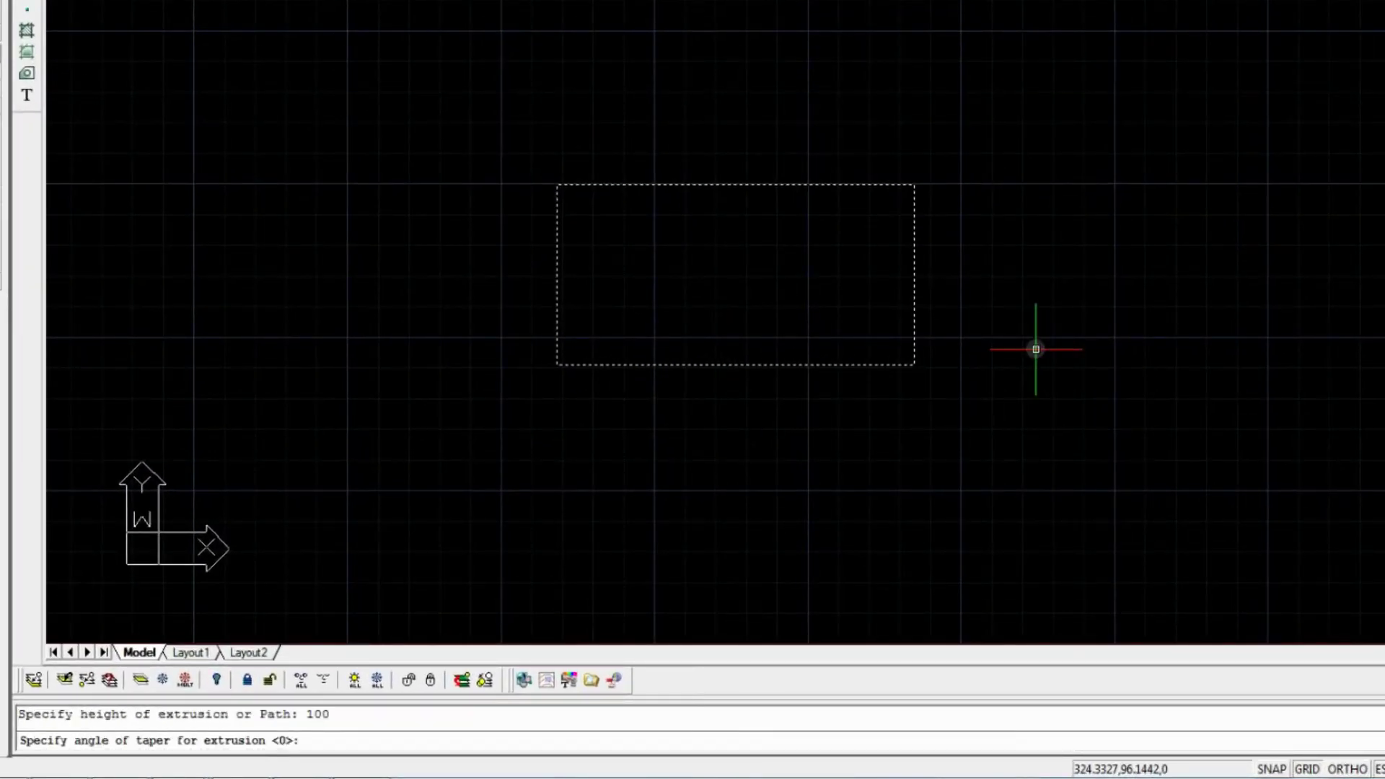
{"action": "type", "text": "2"}
{"action": "key", "text": "Return"}
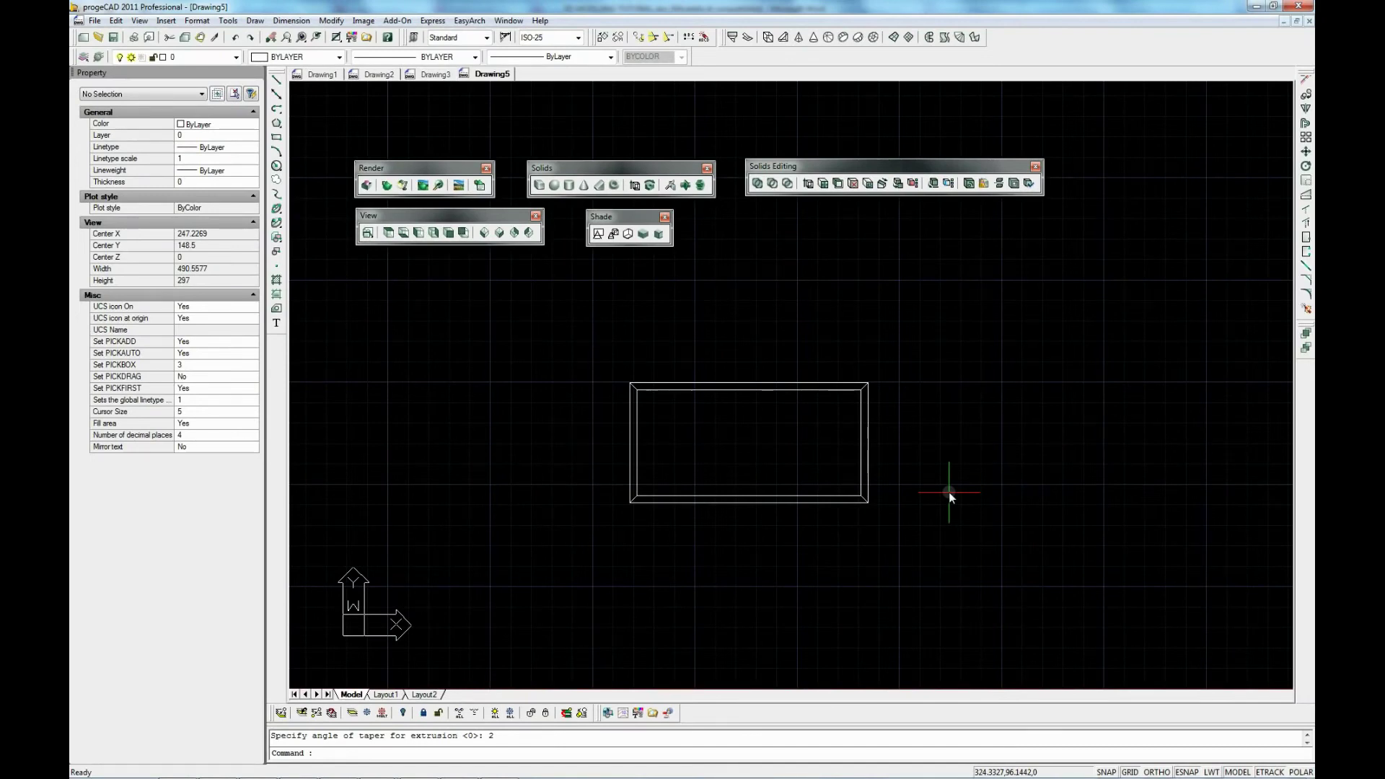
{"action": "left_click", "coordinate": [485, 232]}
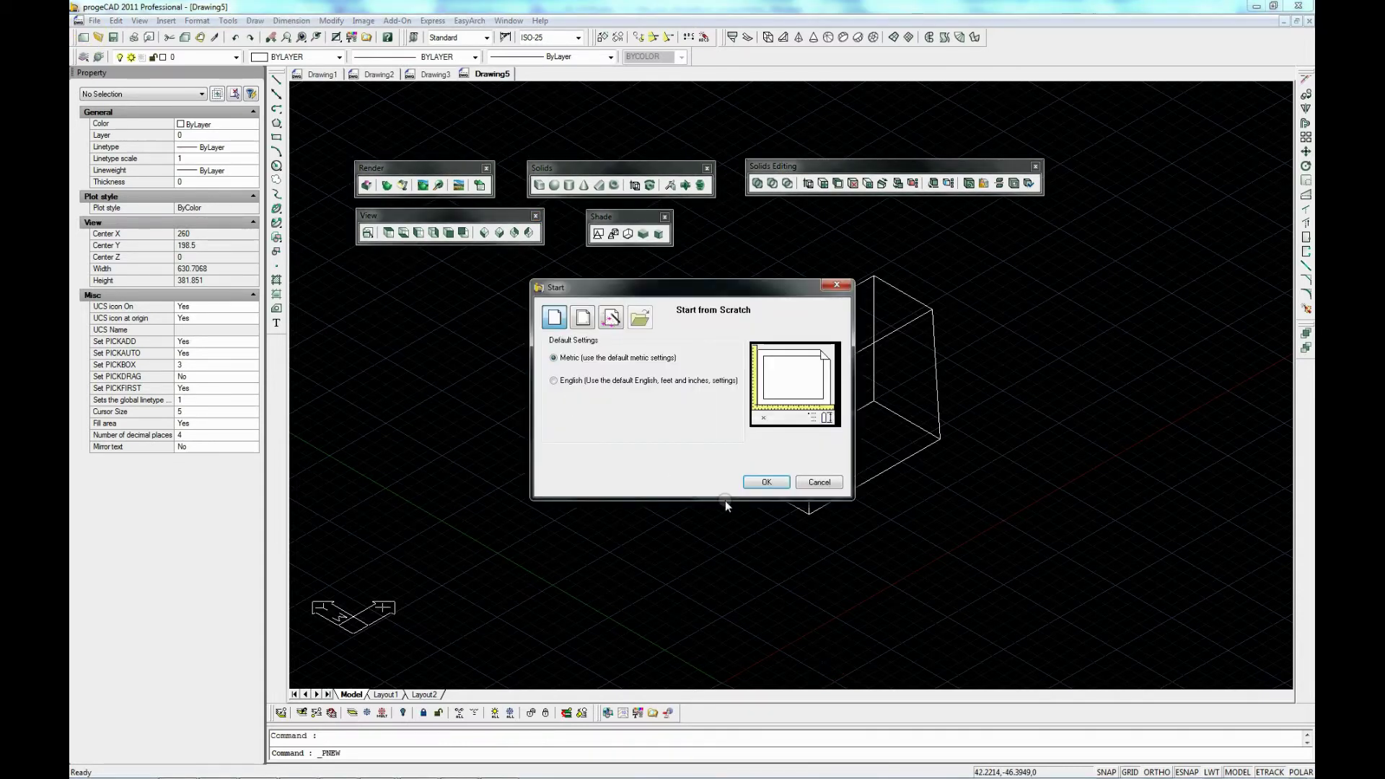
Accept the new drawing's metric defaults and create a cylinder 50 units high.
{"action": "left_click", "coordinate": [766, 482]}
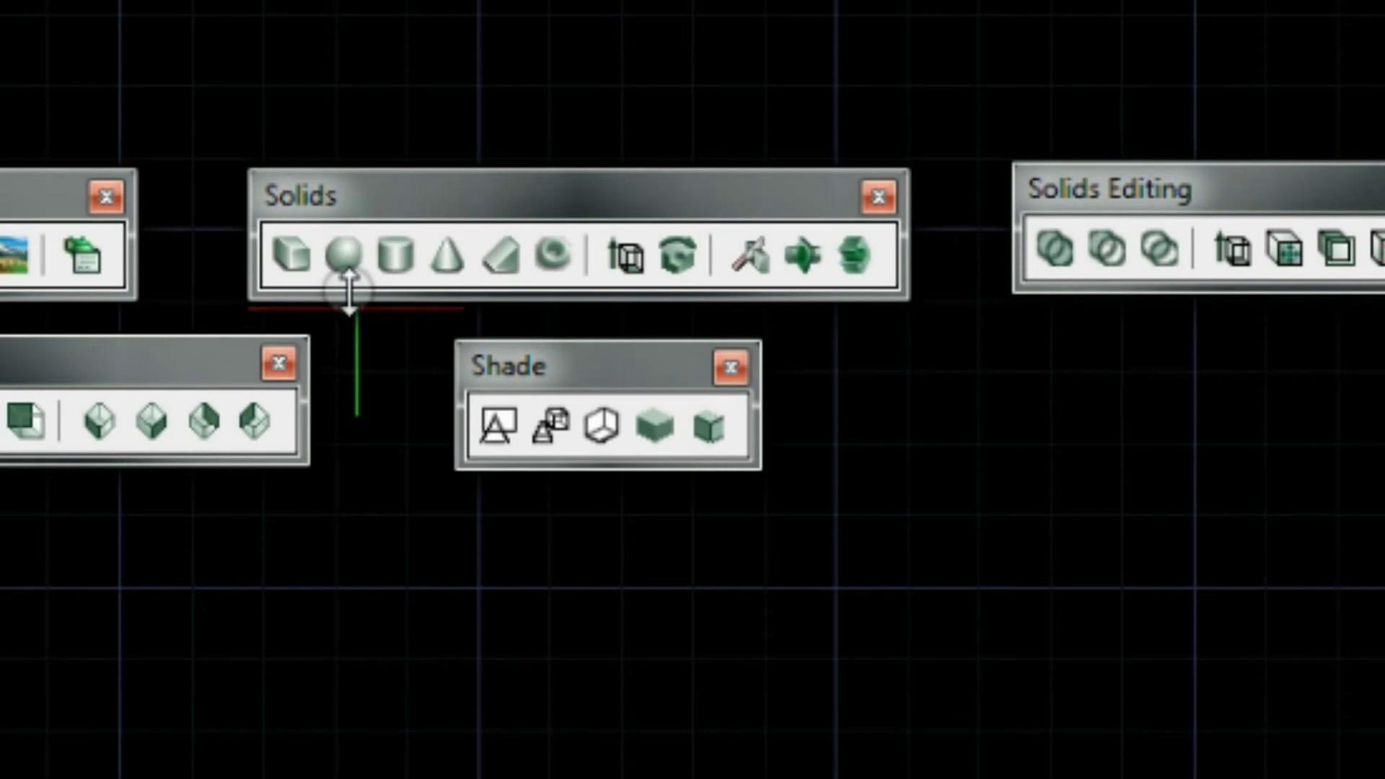
{"action": "left_click", "coordinate": [395, 254]}
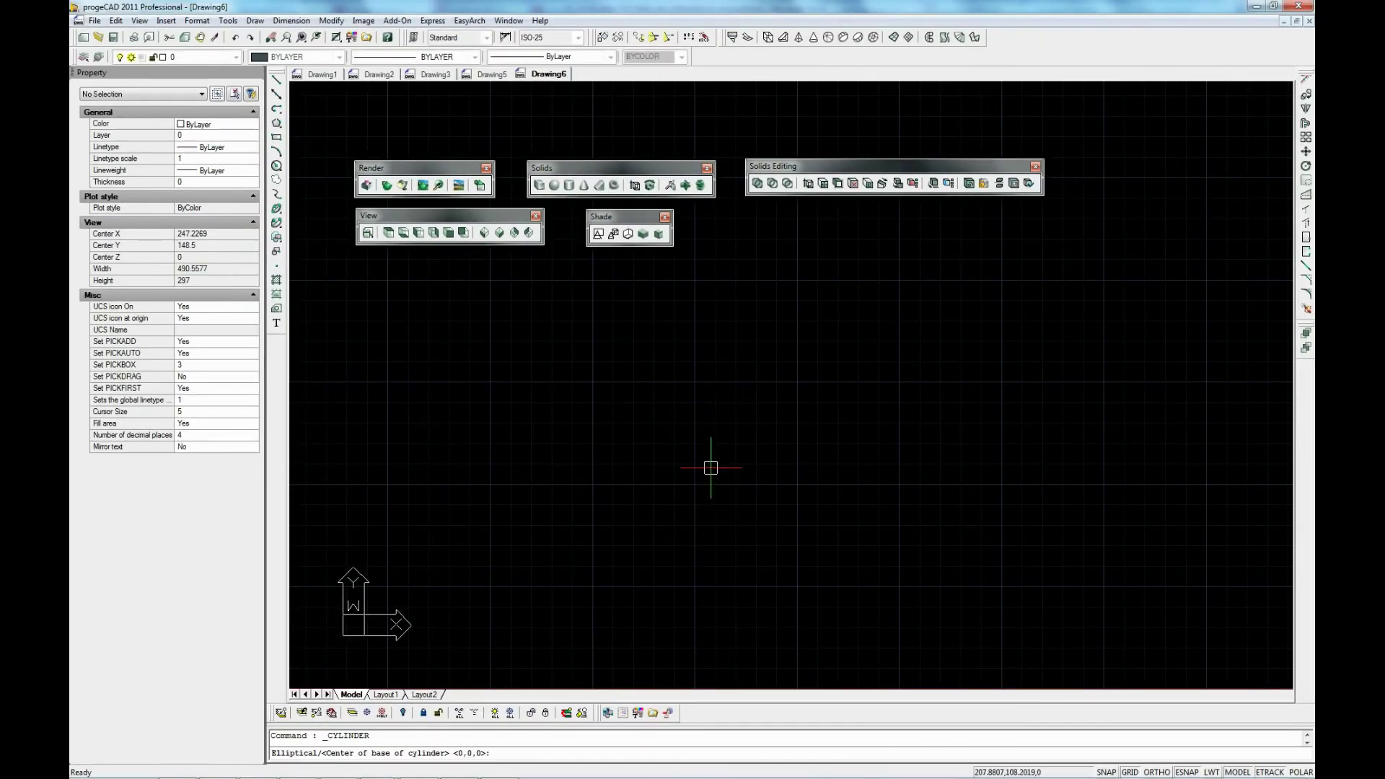
{"action": "left_click", "coordinate": [734, 556]}
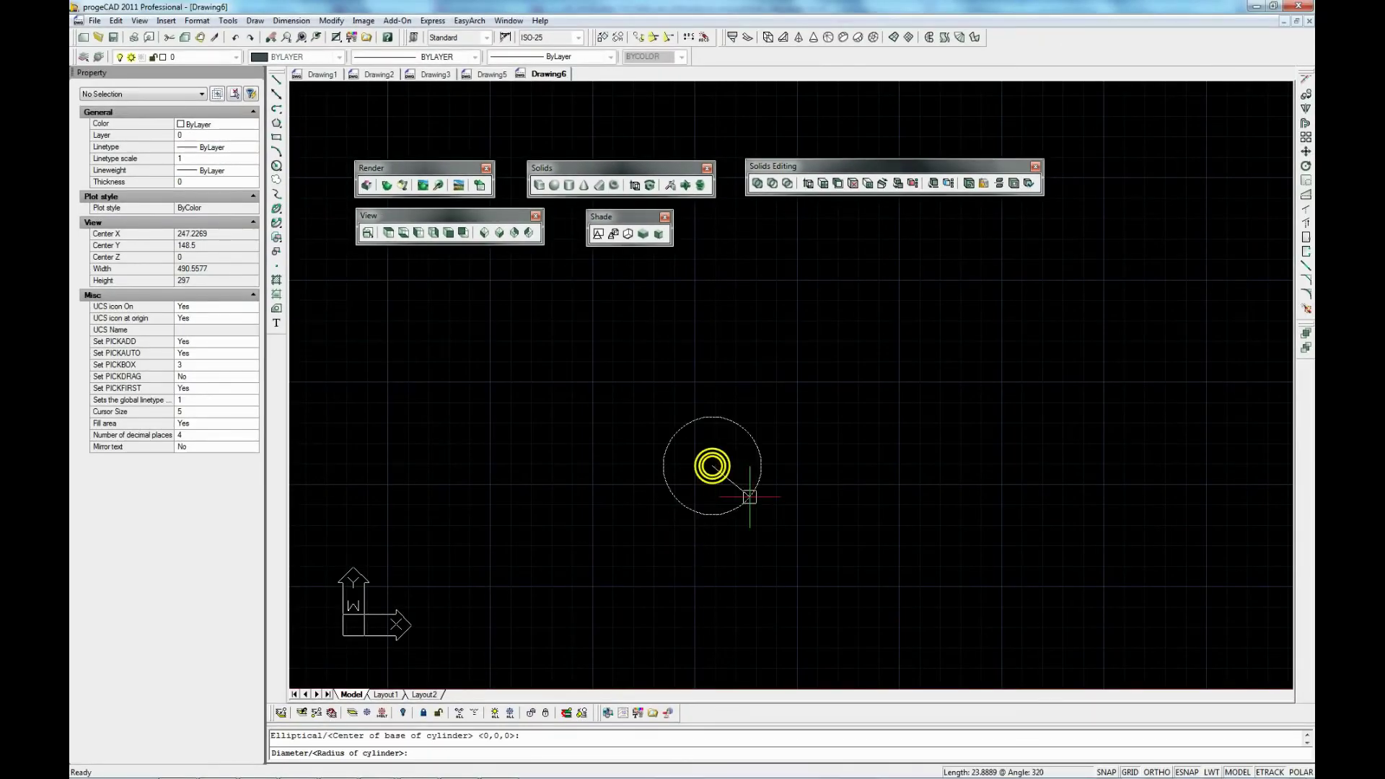
{"action": "left_click", "coordinate": [804, 537]}
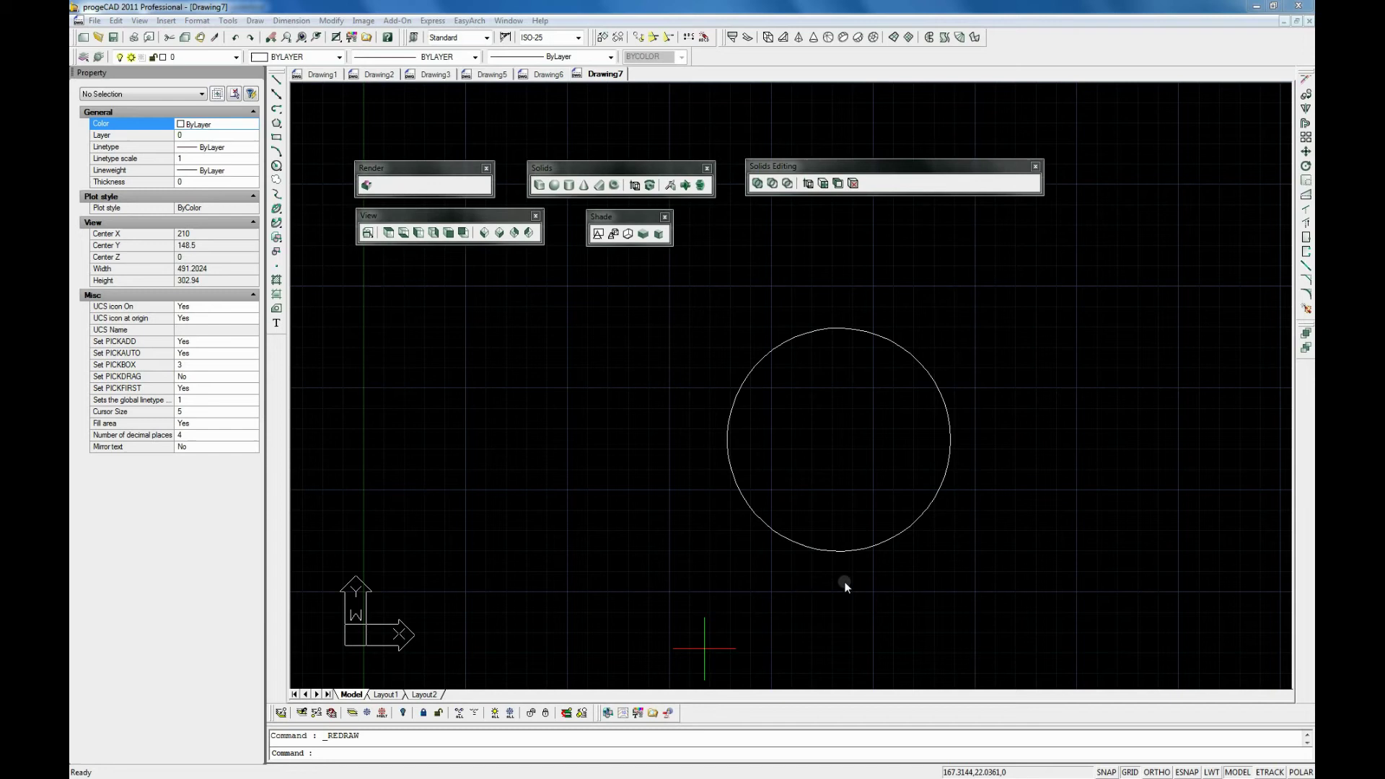
{"action": "middle_click_drag", "start_coordinate": [844, 582], "coordinate": [888, 249], "text": "shift"}
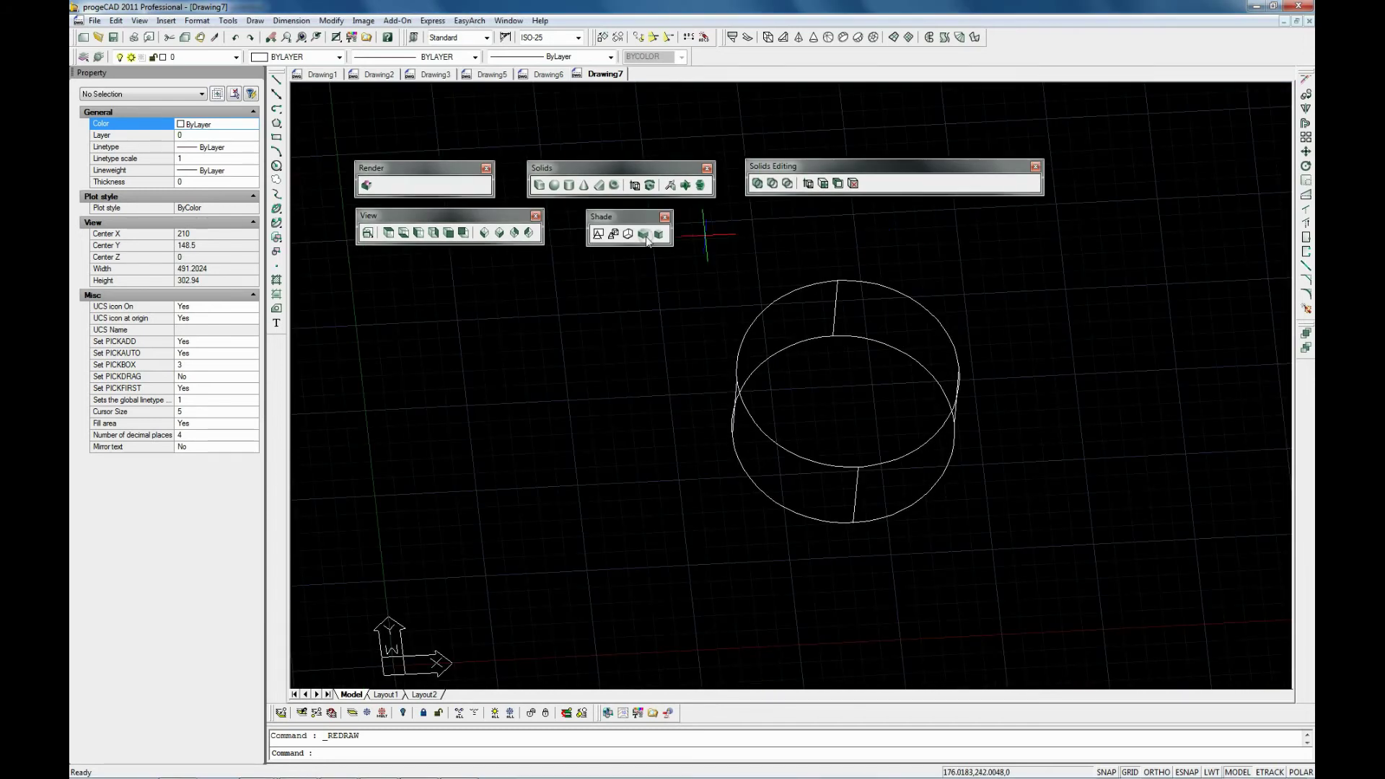
{"action": "left_click", "coordinate": [388, 232]}
{"action": "scroll", "coordinate": [572, 462], "scroll_direction": "down", "scroll_amount": 2}
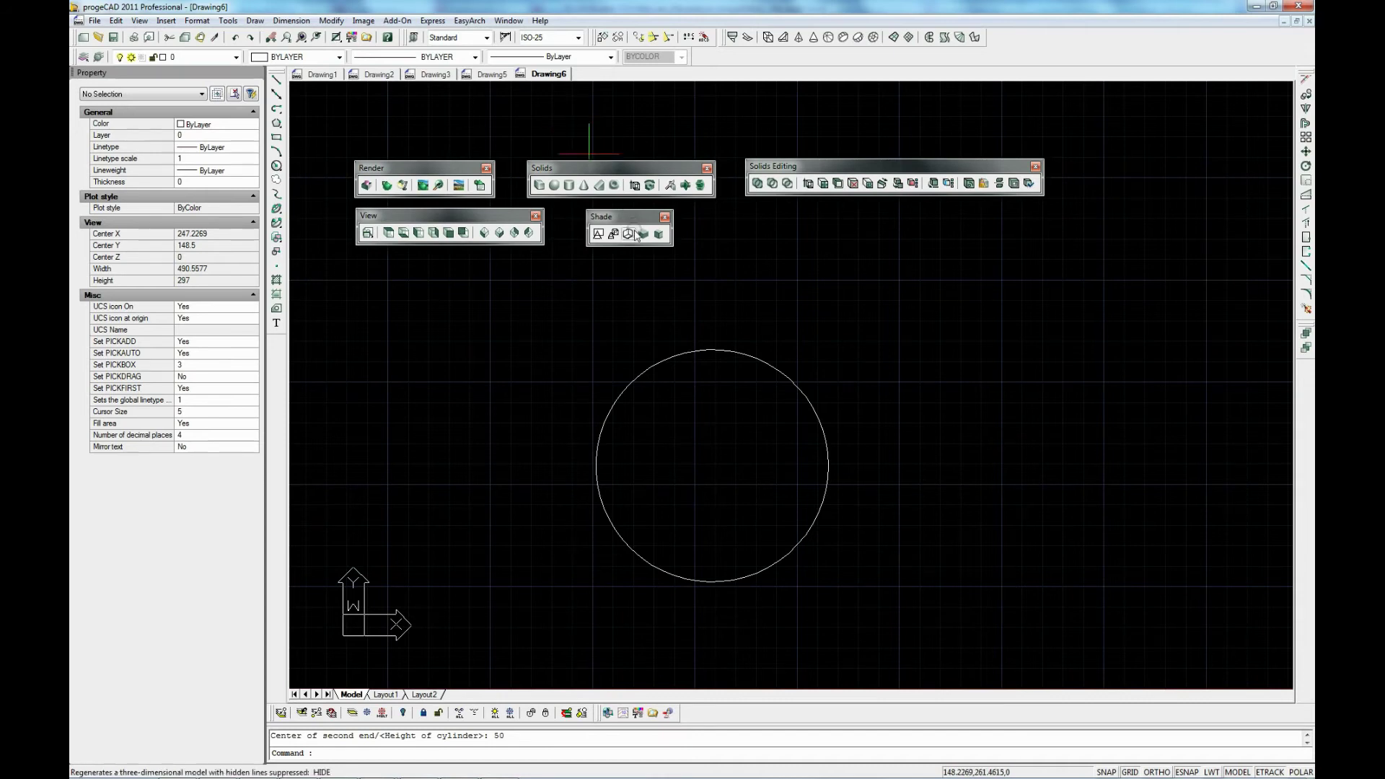
Enable Center object snapping alongside Endpoint in the ESNAP settings.
{"action": "right_click", "coordinate": [1186, 772]}
{"action": "left_click", "coordinate": [1225, 759]}
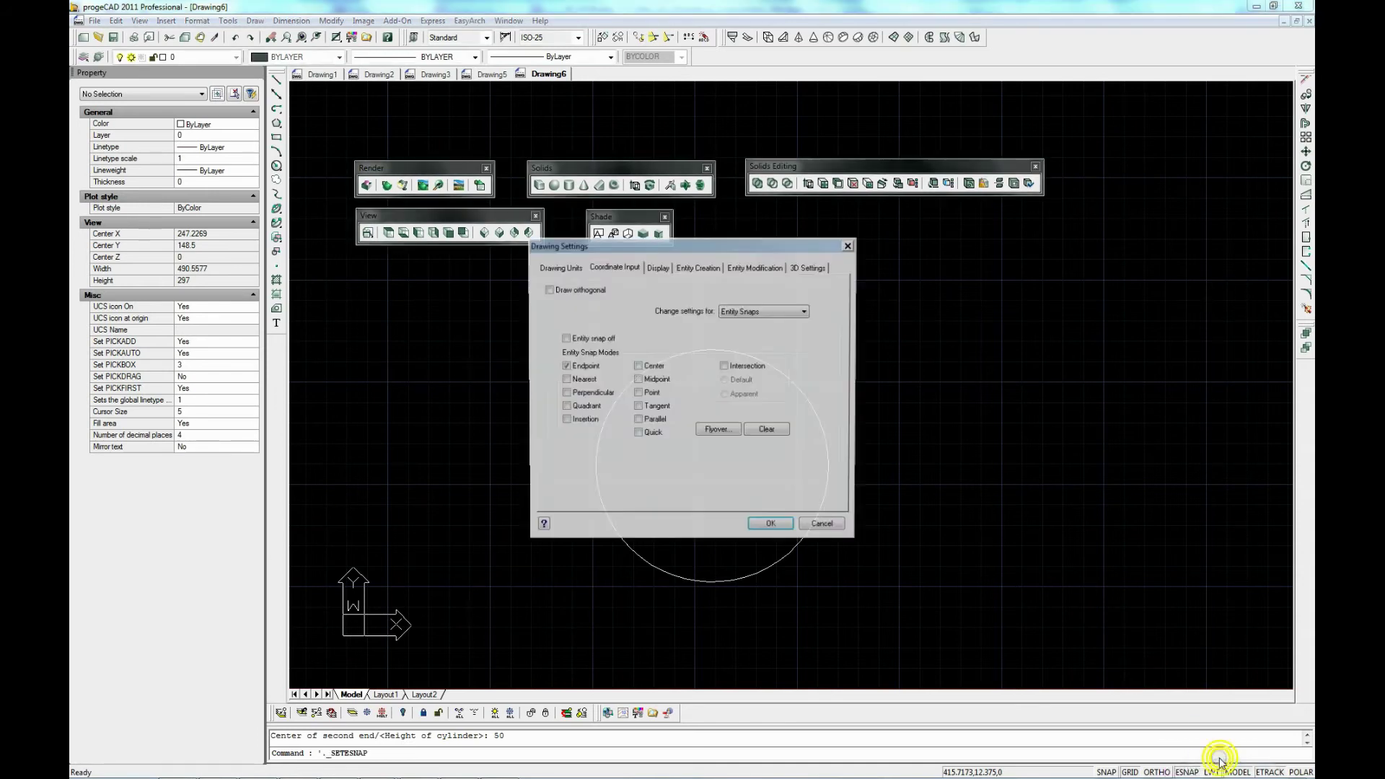
{"action": "left_click", "coordinate": [636, 366]}
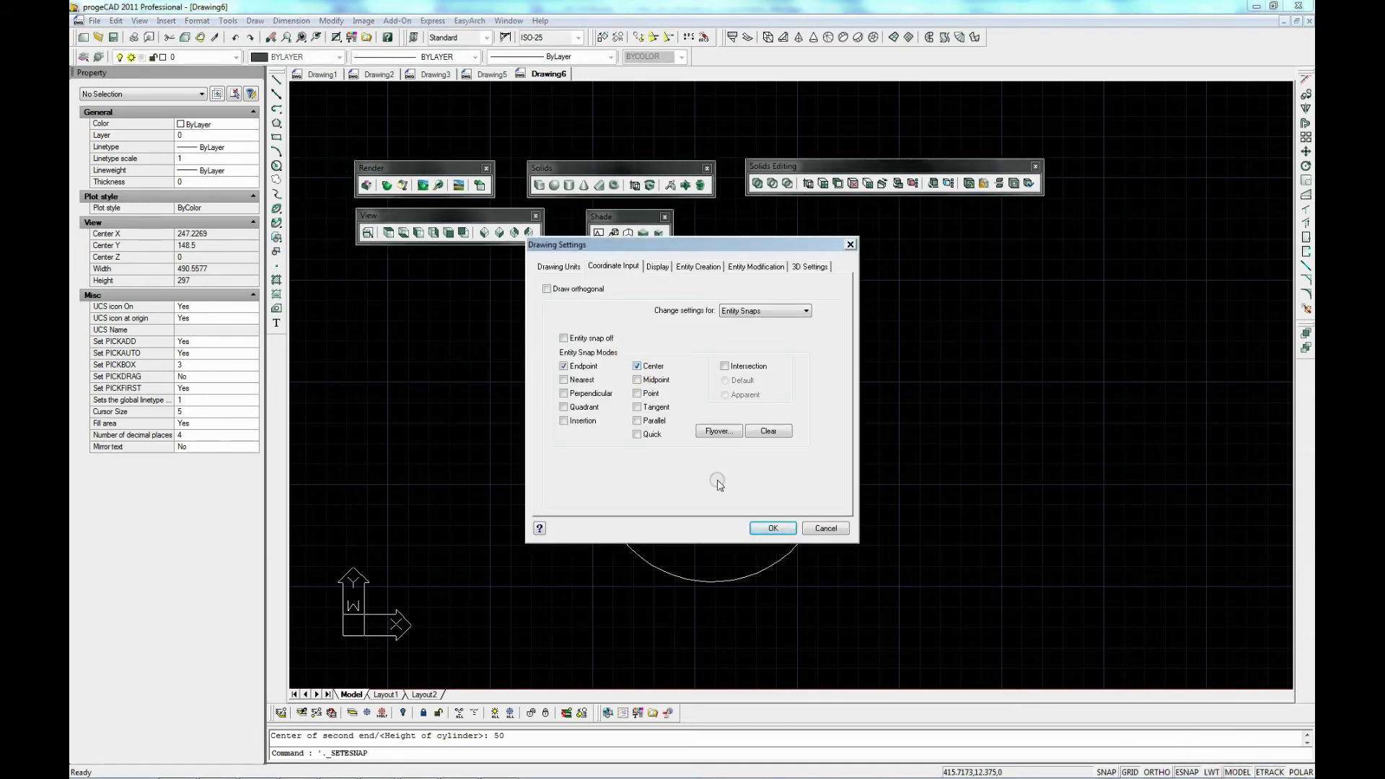
{"action": "left_click", "coordinate": [773, 528]}
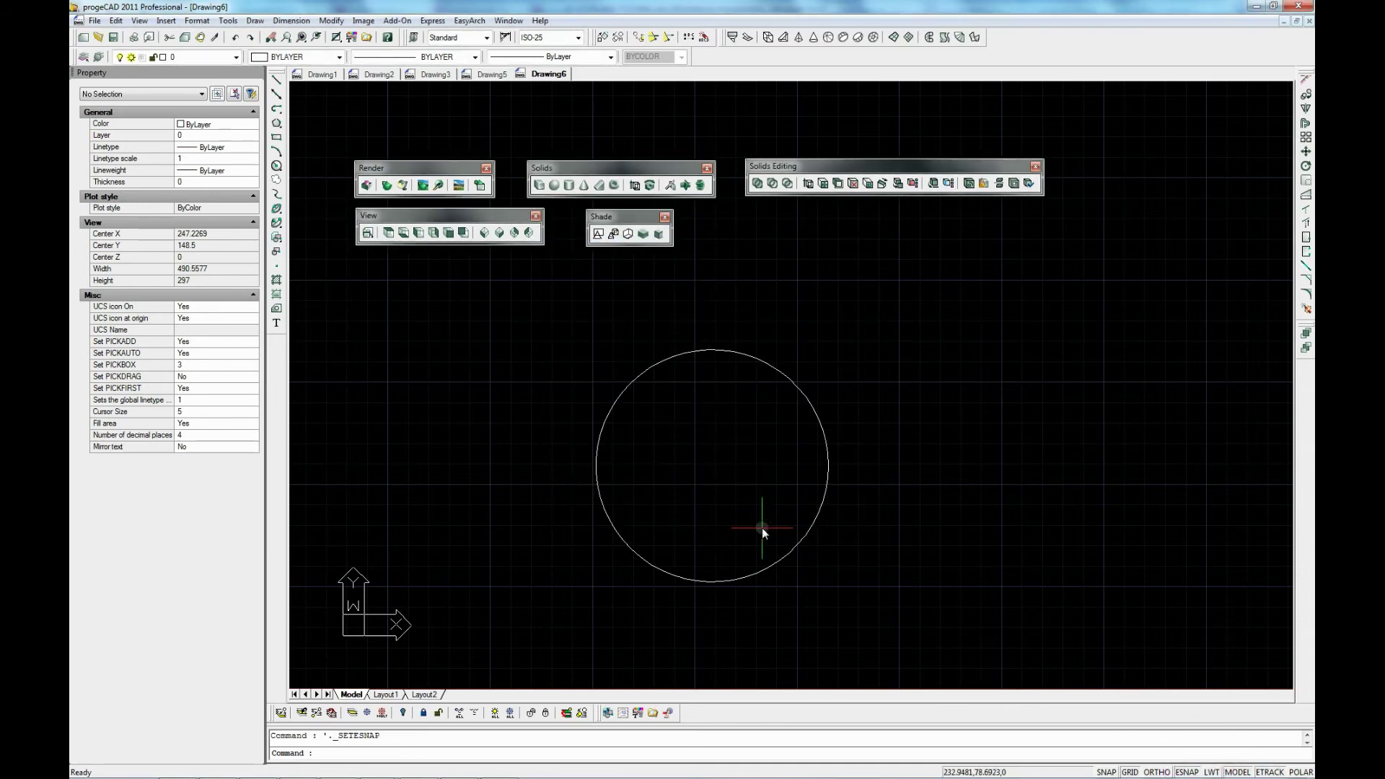
{"action": "left_click", "coordinate": [569, 186]}
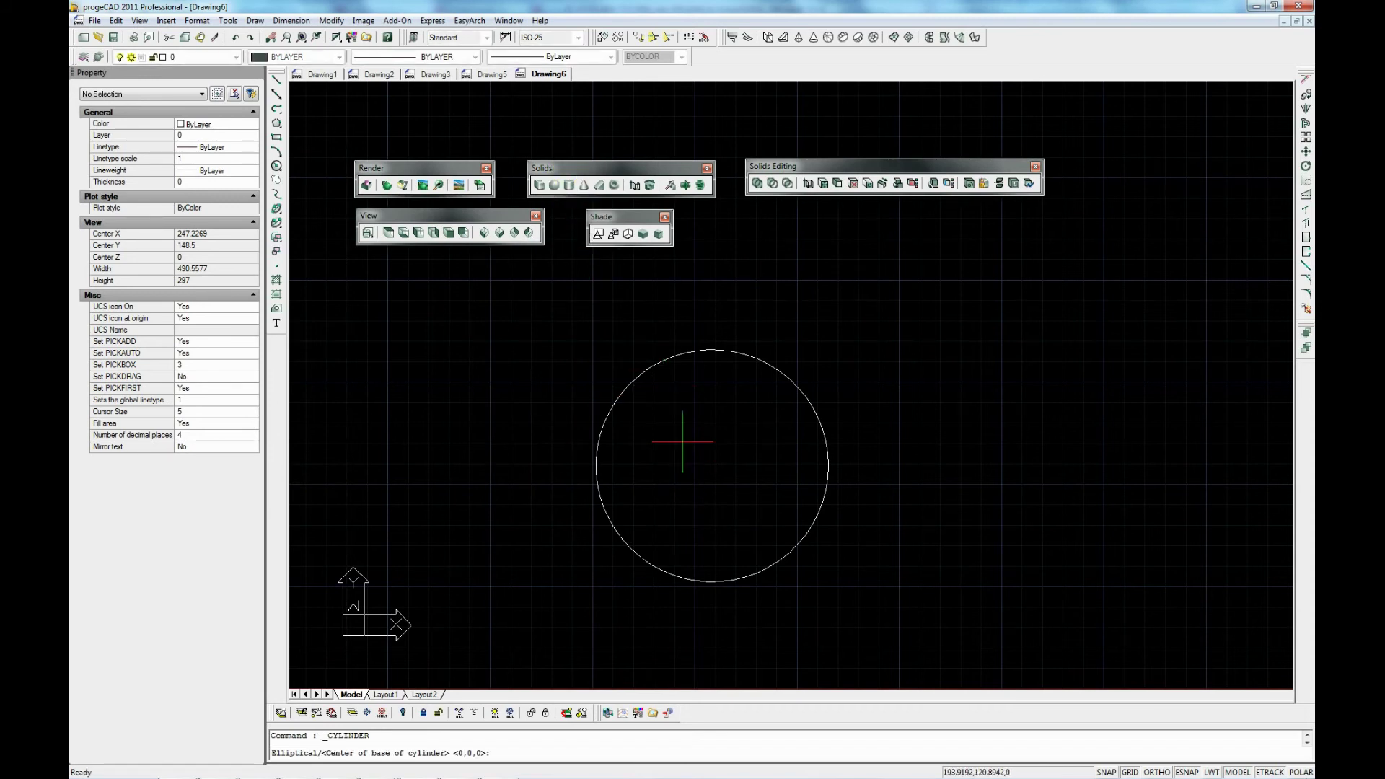
Draw a narrower cylinder 100 units tall snapped to the first cylinder's centre, viewed in 3D.
{"action": "left_click", "coordinate": [608, 432]}
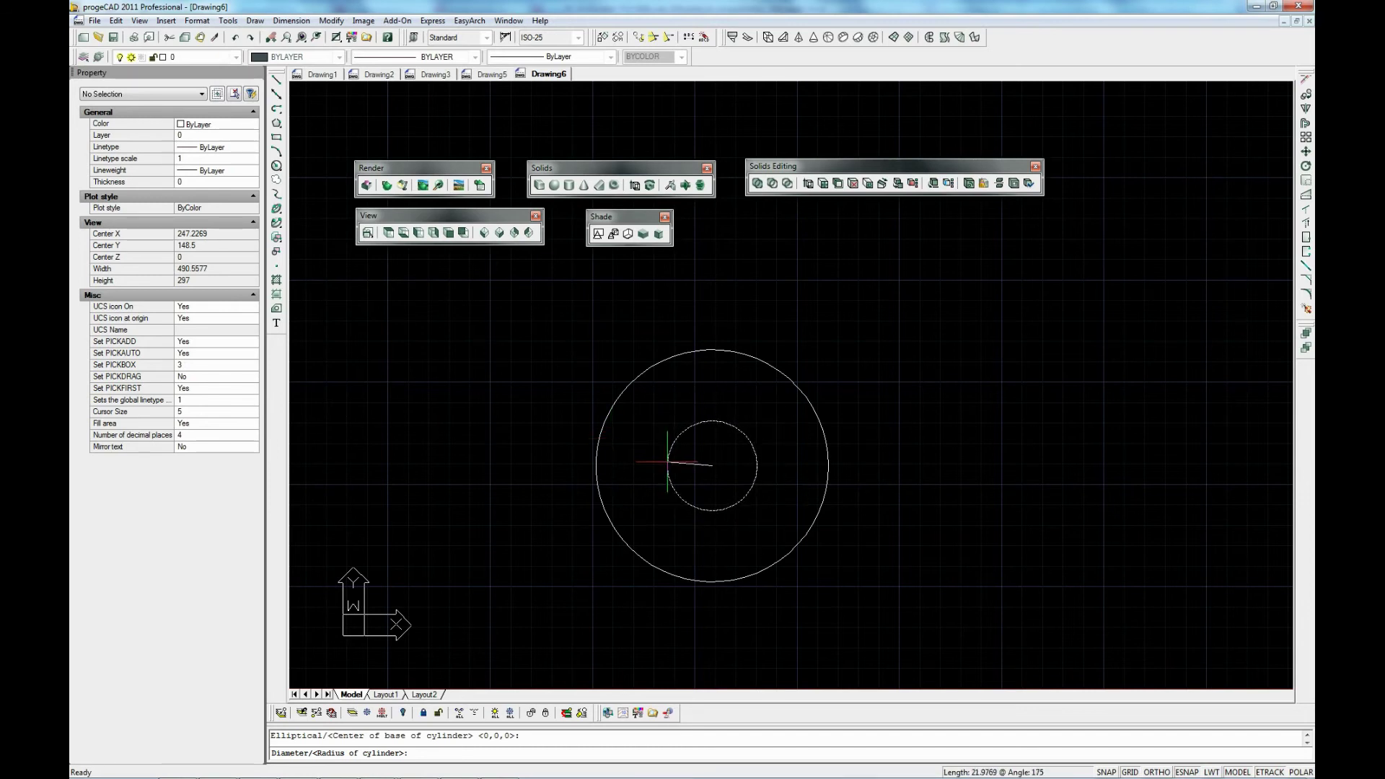
{"action": "left_click", "coordinate": [669, 462]}
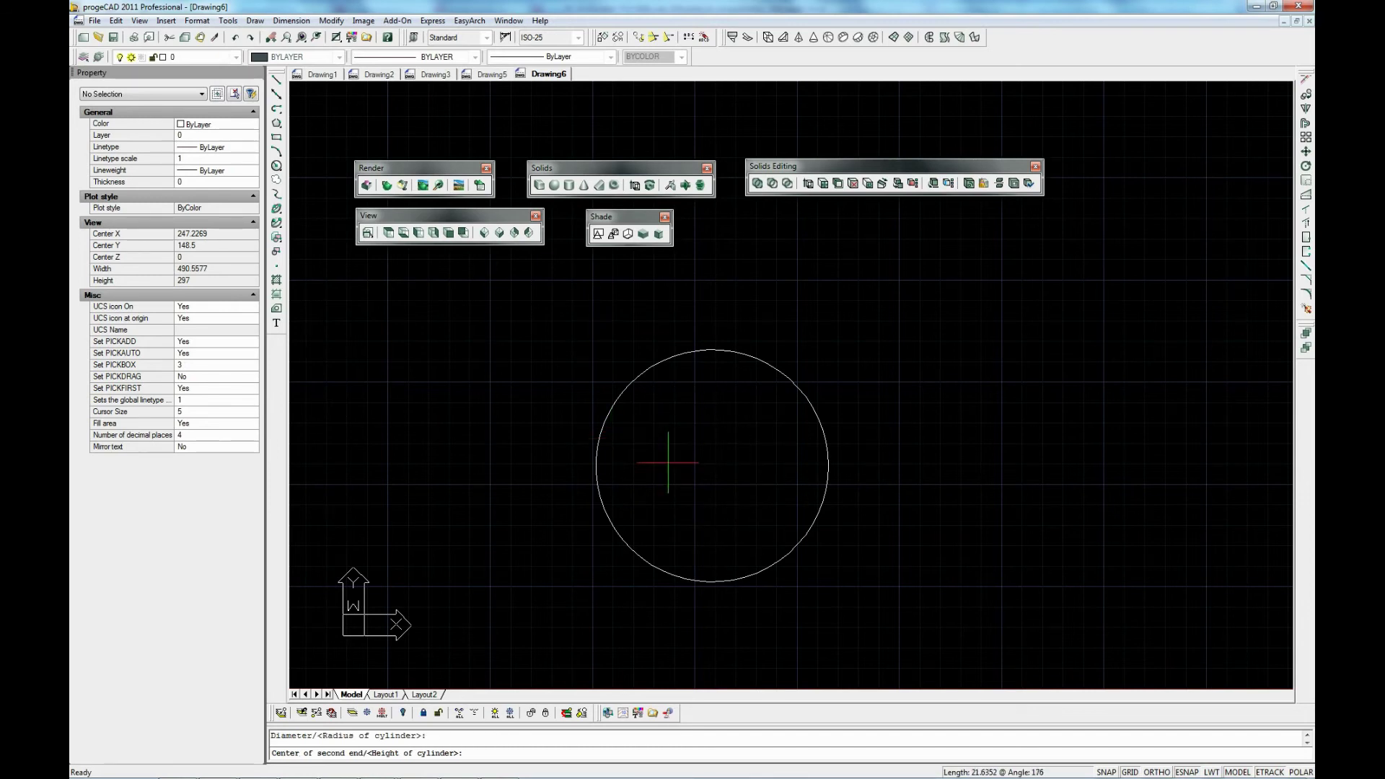
{"action": "type", "text": "100"}
{"action": "key", "text": "Return"}
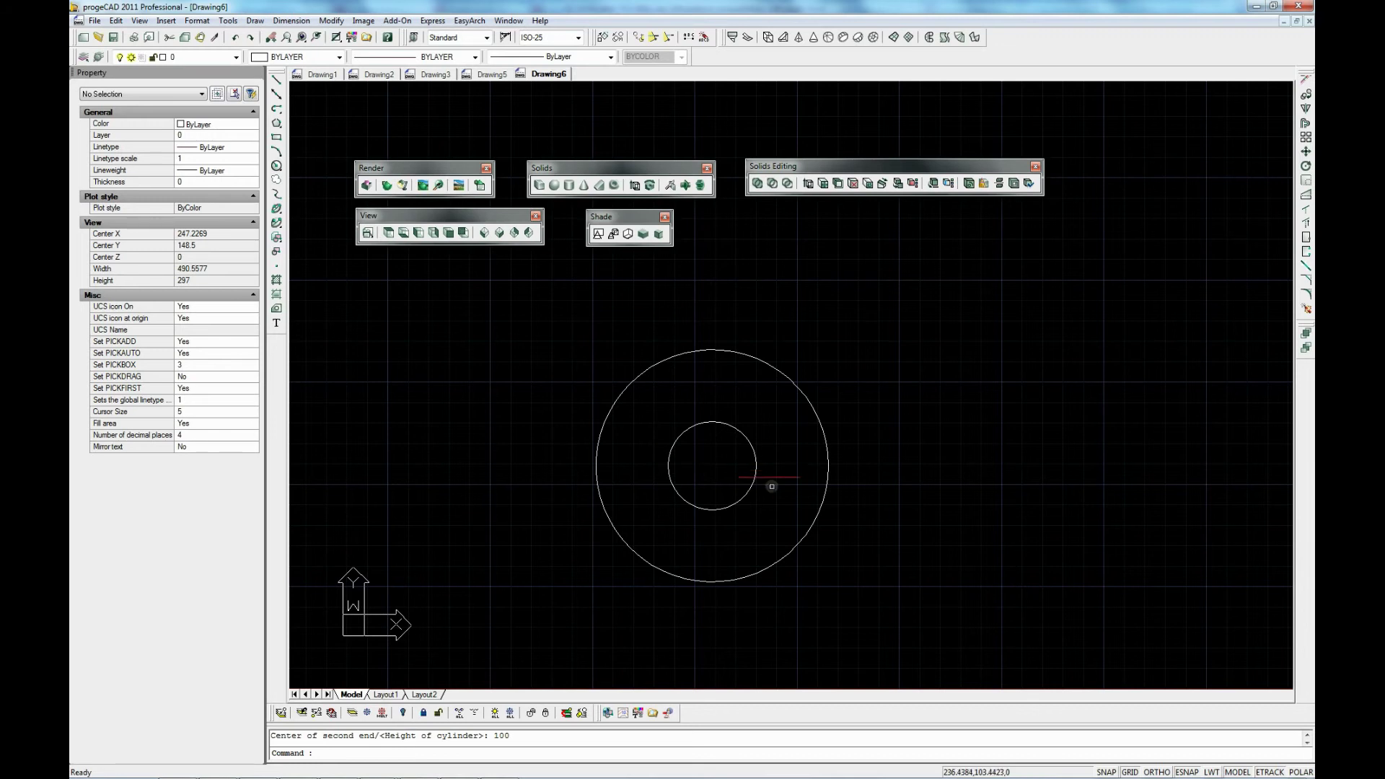
{"action": "left_click", "coordinate": [884, 531]}
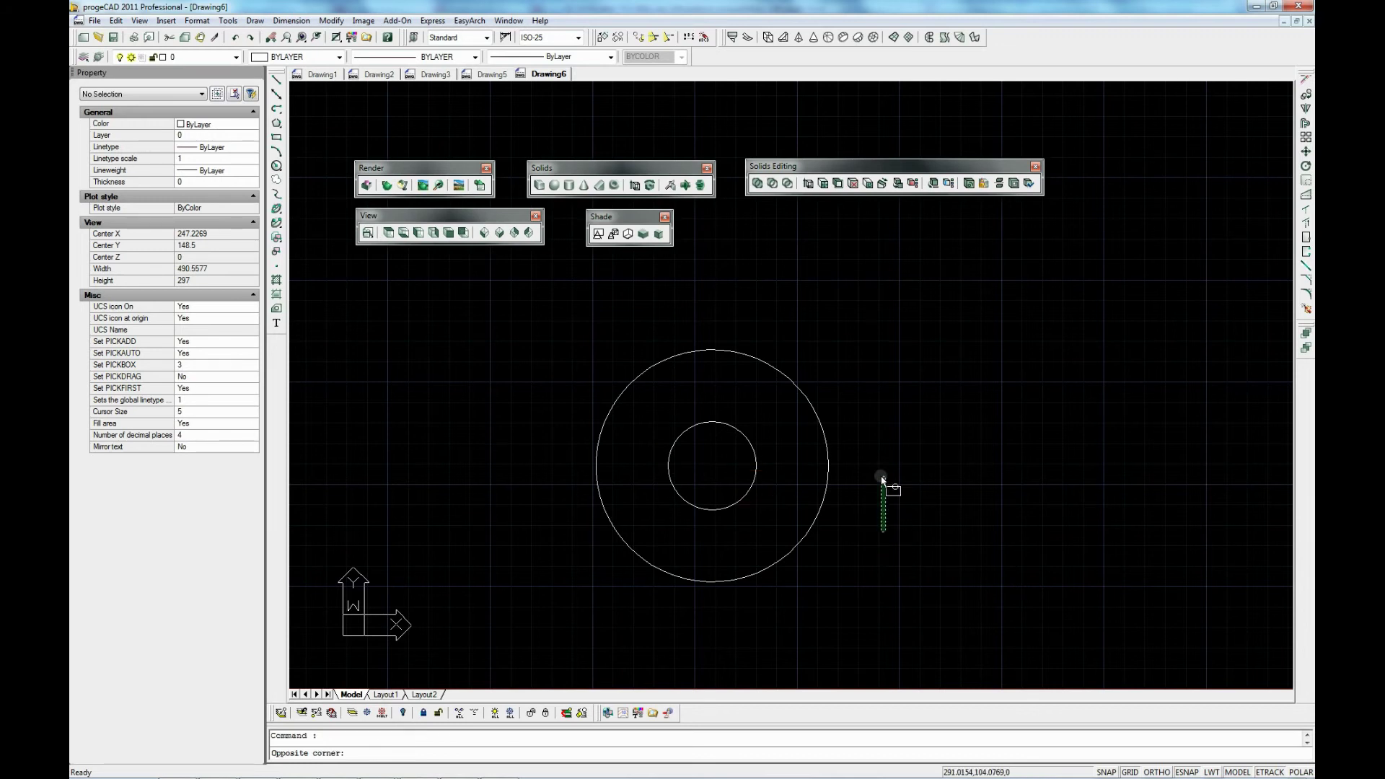
{"action": "left_click", "coordinate": [880, 483]}
{"action": "middle_click_drag", "start_coordinate": [869, 548], "coordinate": [886, 270], "text": "shift"}
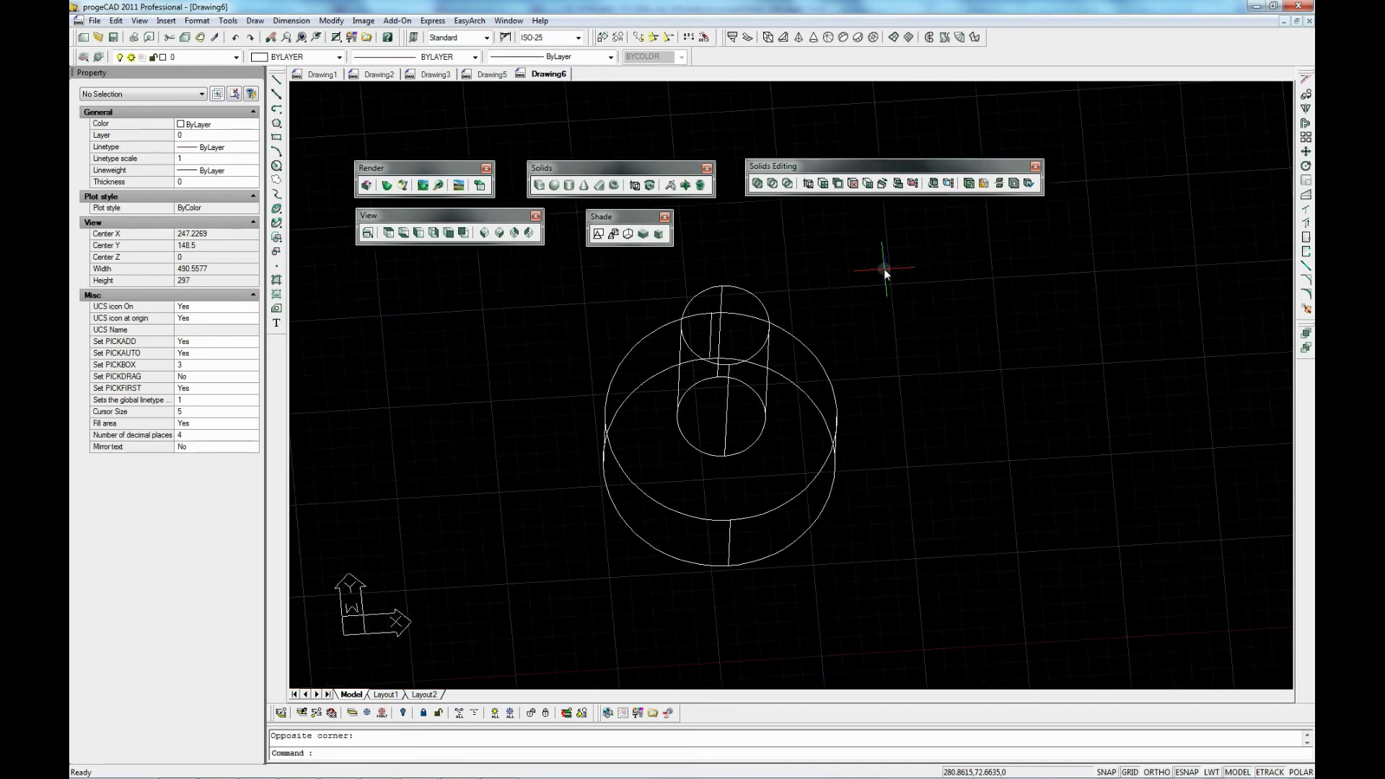
Window-select both cylinders, set their colour to Cyan, and display them shaded.
{"action": "left_click", "coordinate": [645, 234]}
{"action": "left_click", "coordinate": [689, 342]}
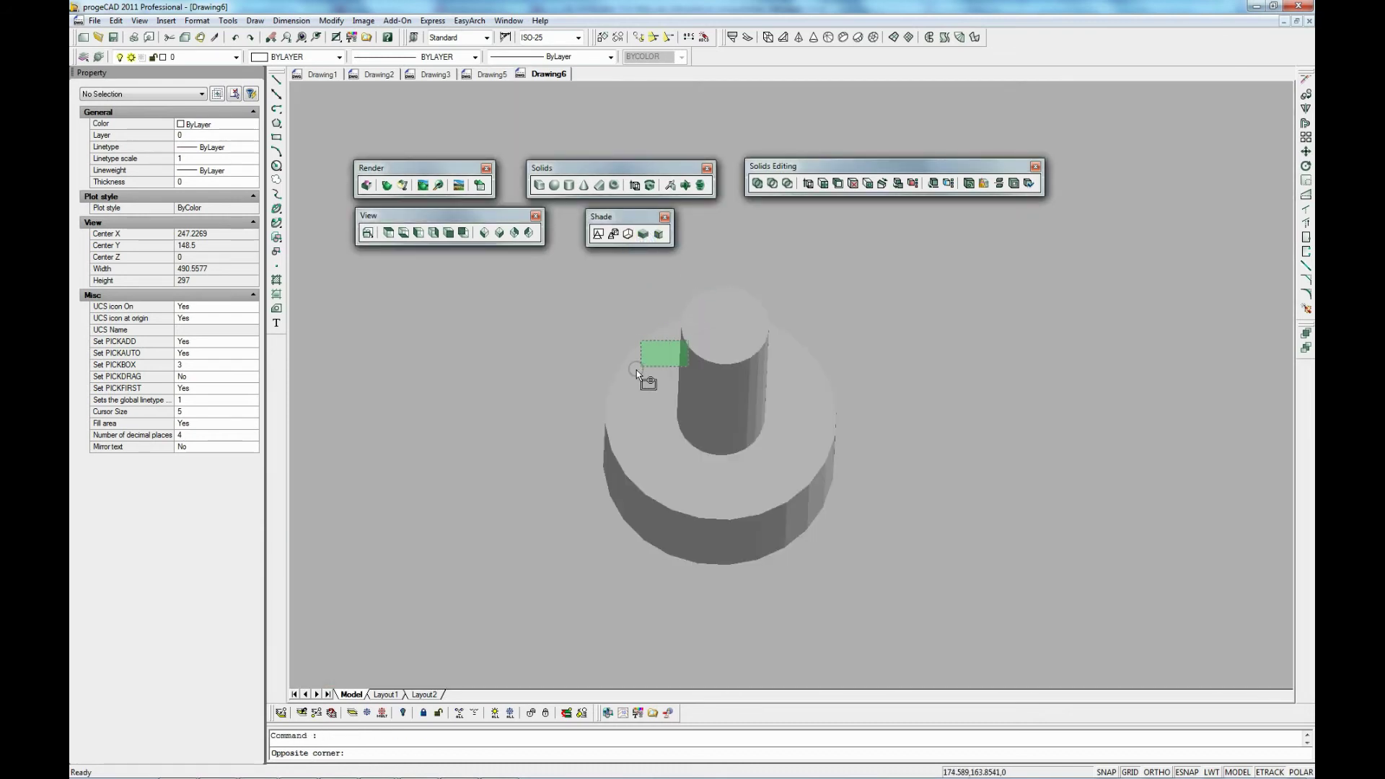
{"action": "left_click", "coordinate": [637, 370]}
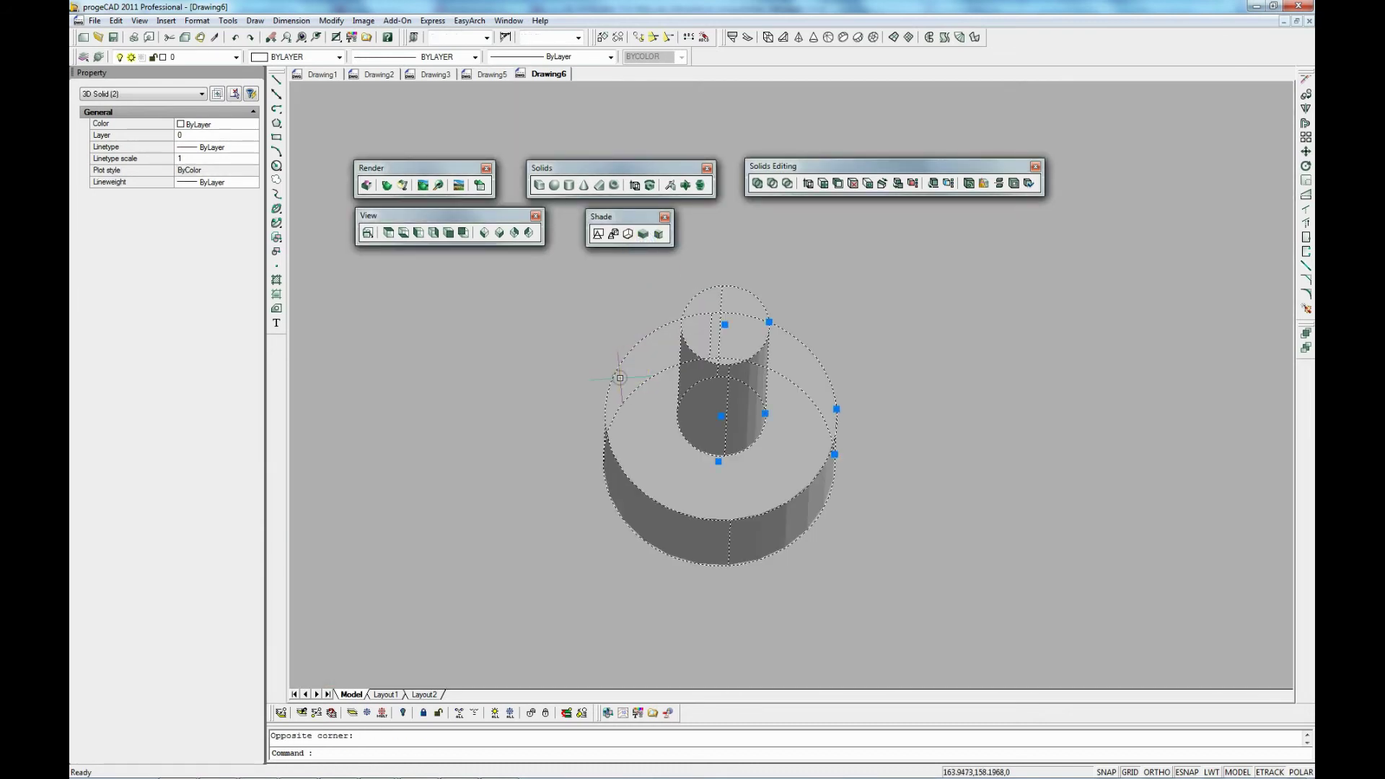
{"action": "left_click", "coordinate": [252, 126]}
{"action": "left_click", "coordinate": [253, 124]}
{"action": "left_click", "coordinate": [202, 193]}
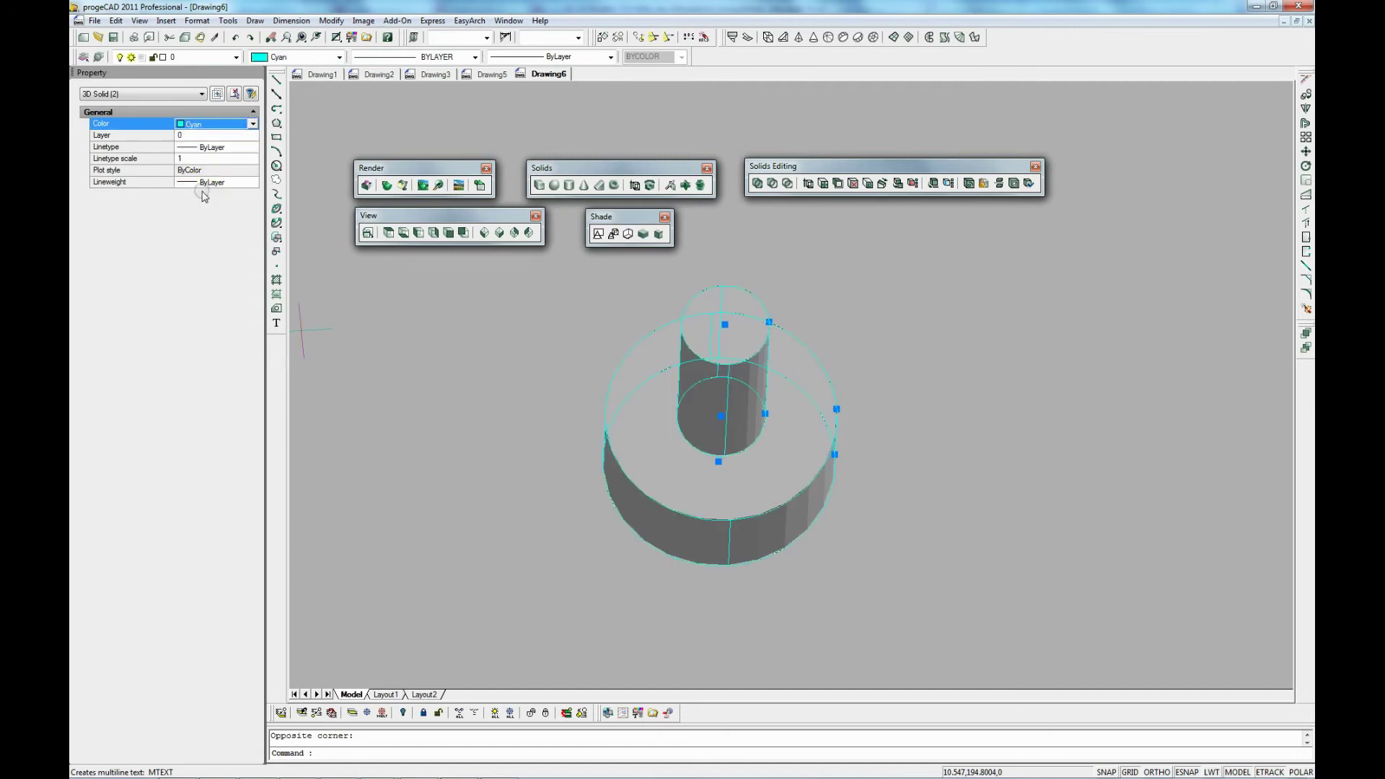
{"action": "left_click", "coordinate": [642, 236]}
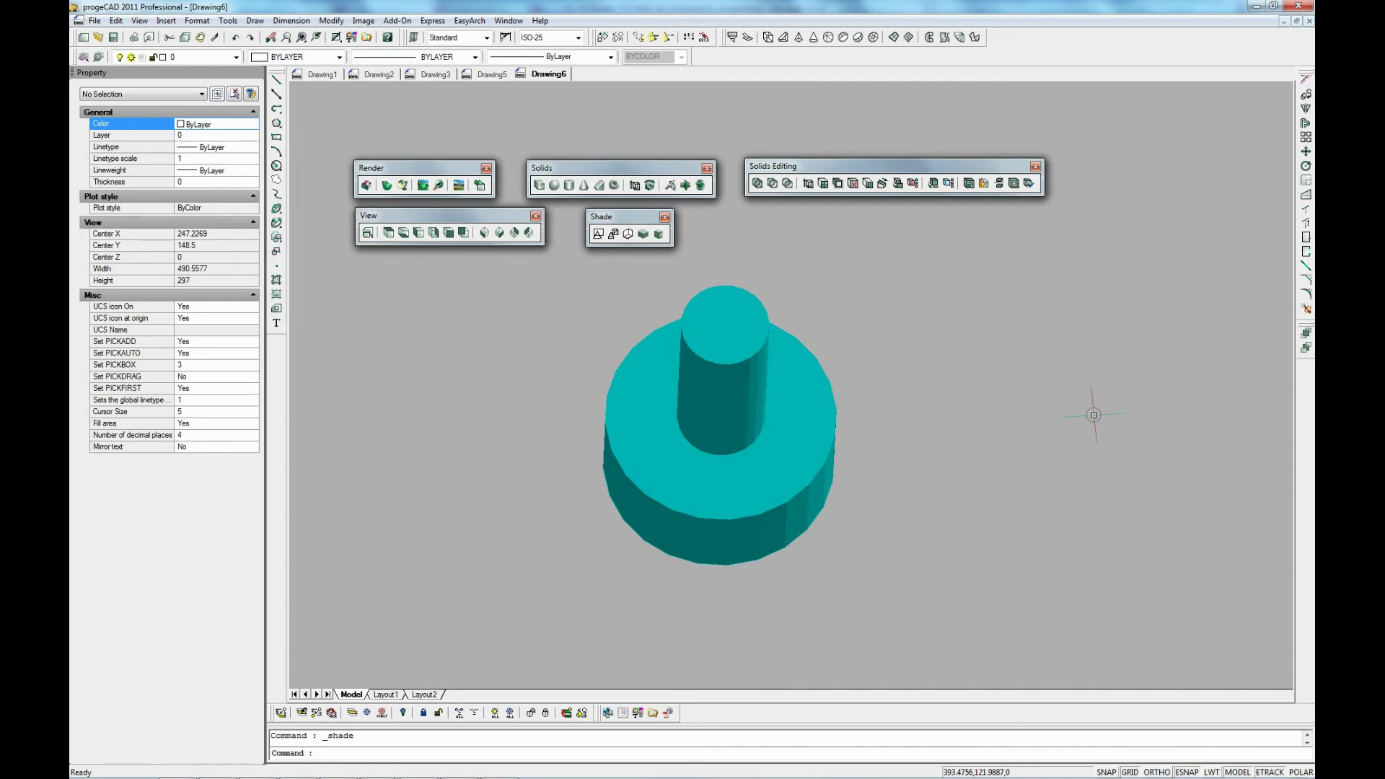
{"action": "middle_click_drag", "start_coordinate": [1094, 415], "coordinate": [660, 427], "text": "shift"}
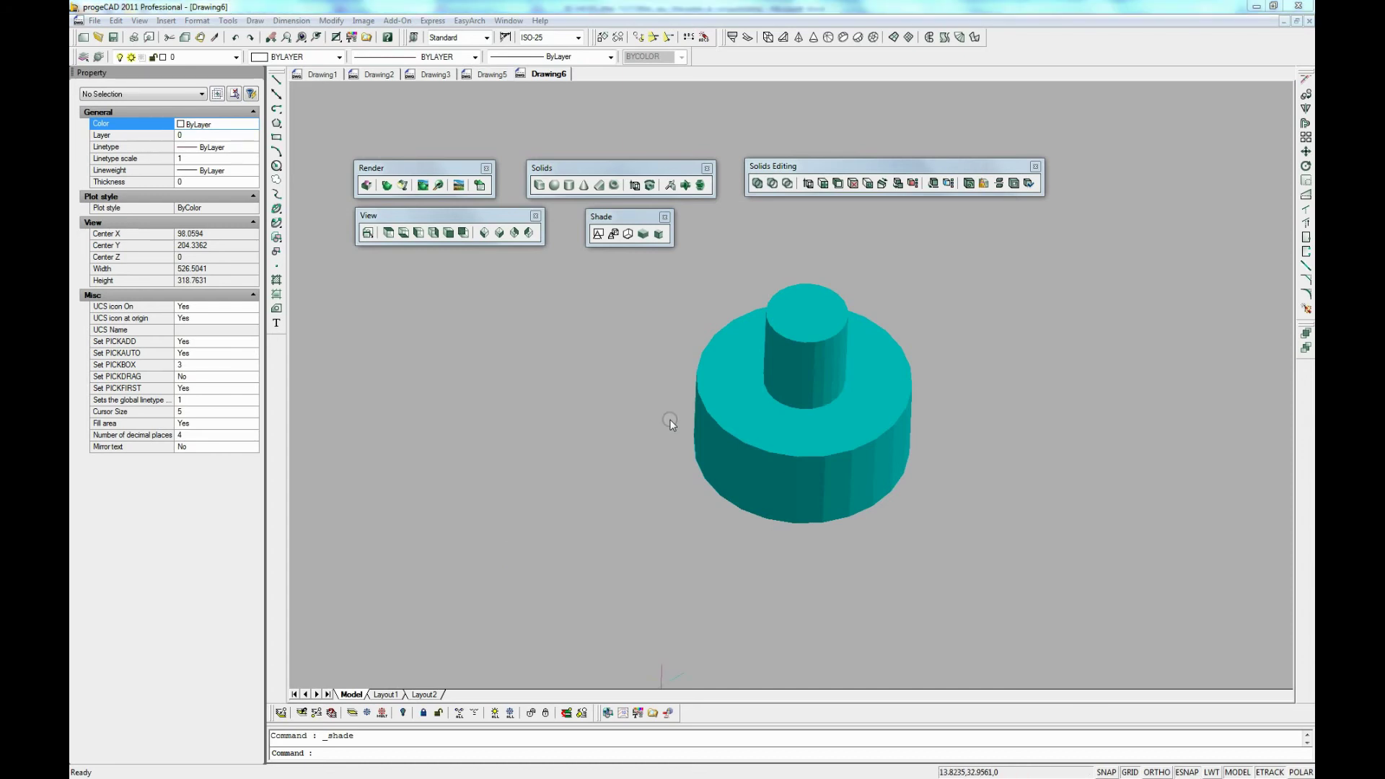
Subtract the small cylinder from the large one to bore a hole, then shade the ring.
{"action": "left_click", "coordinate": [773, 185]}
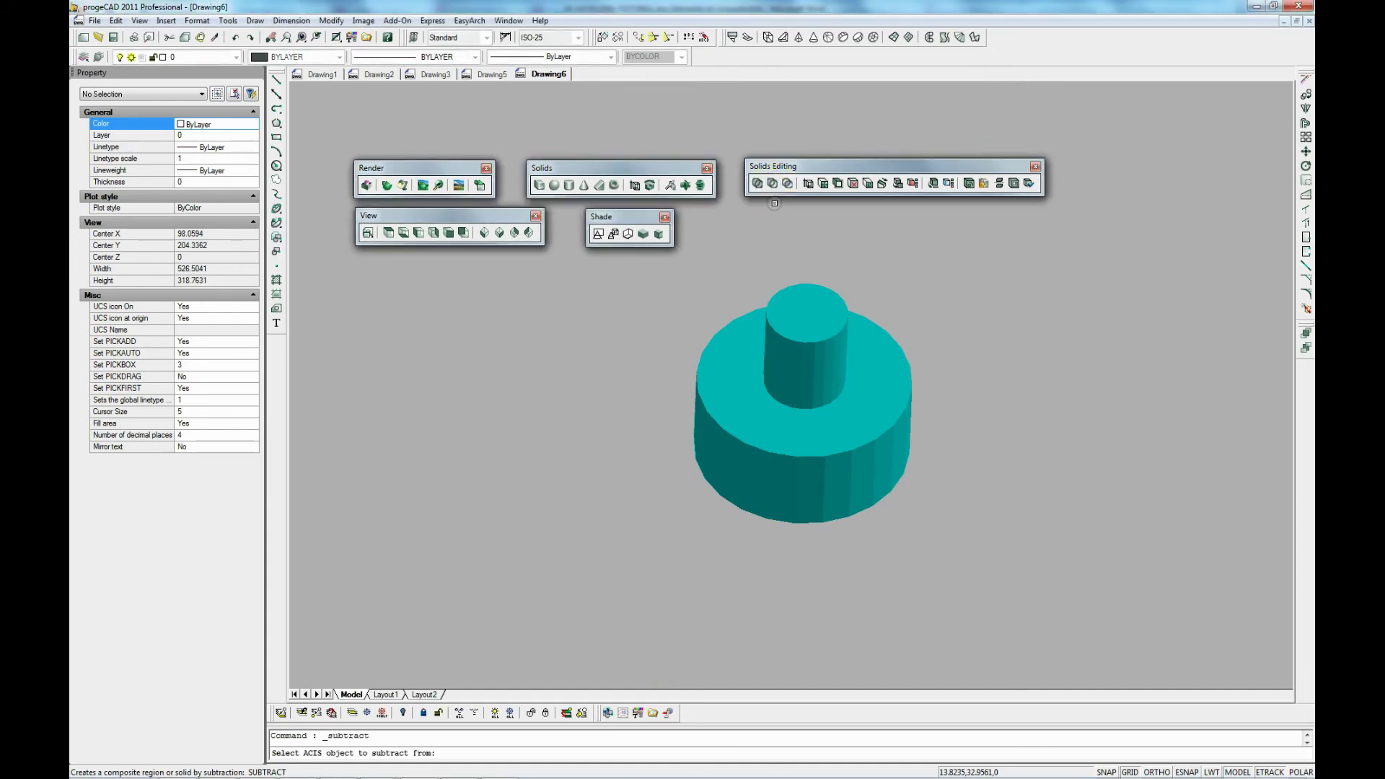
{"action": "left_click", "coordinate": [714, 334]}
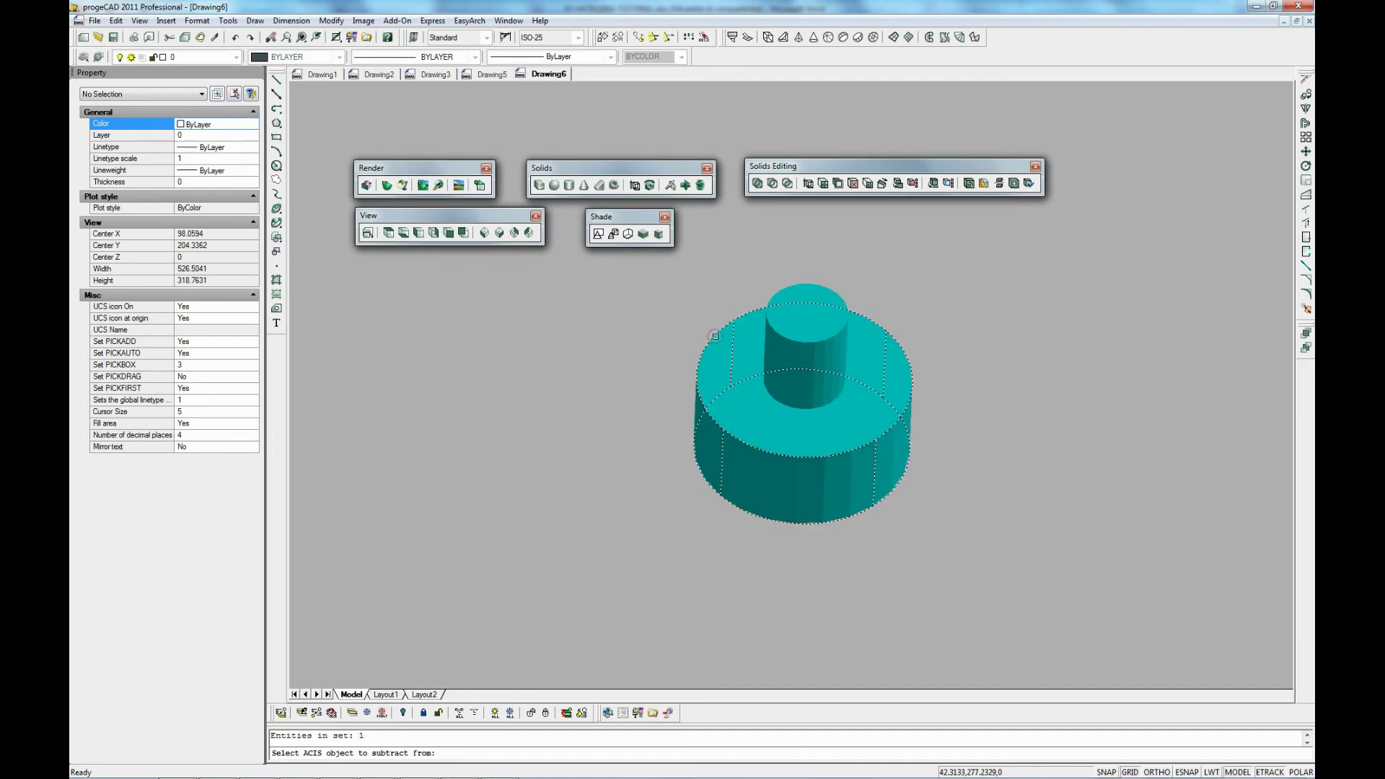
{"action": "right_click", "coordinate": [713, 335]}
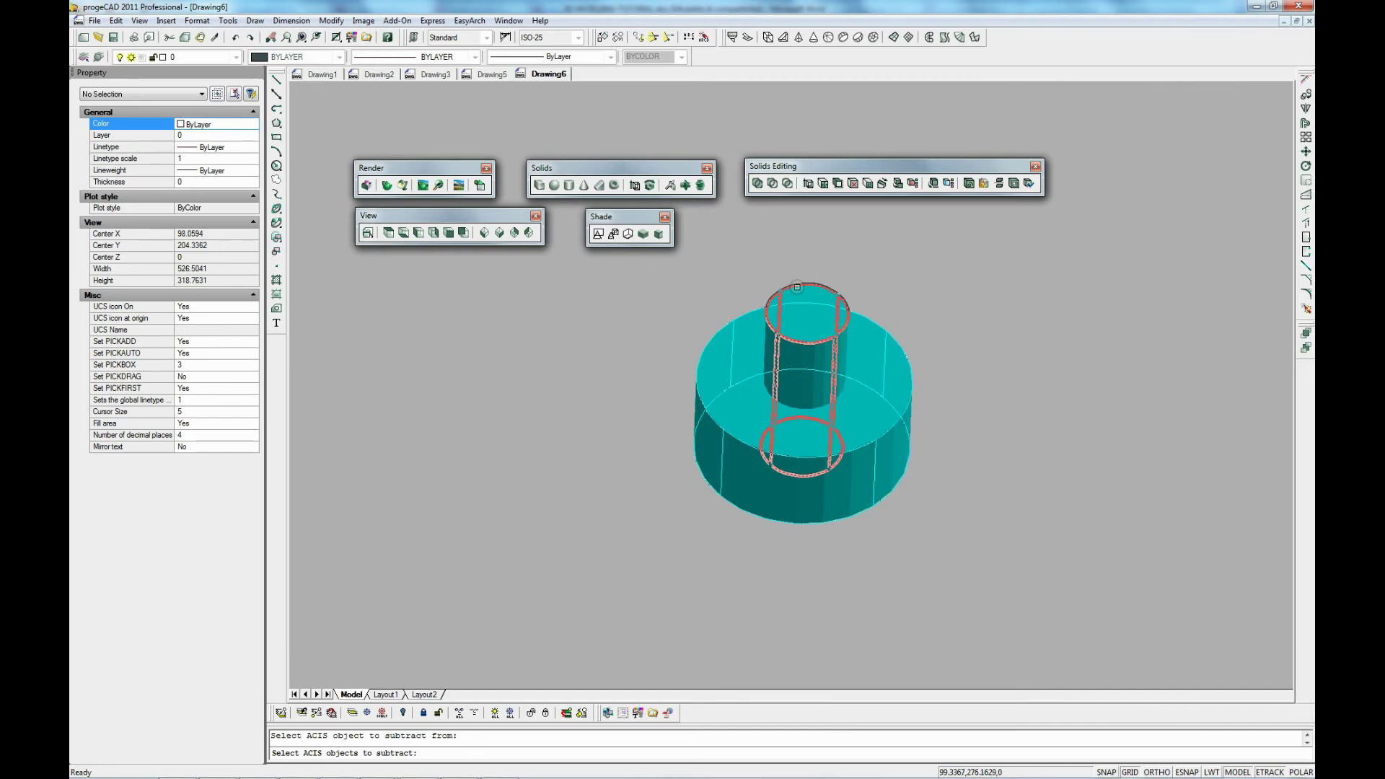
{"action": "left_click", "coordinate": [796, 287]}
{"action": "right_click", "coordinate": [907, 265]}
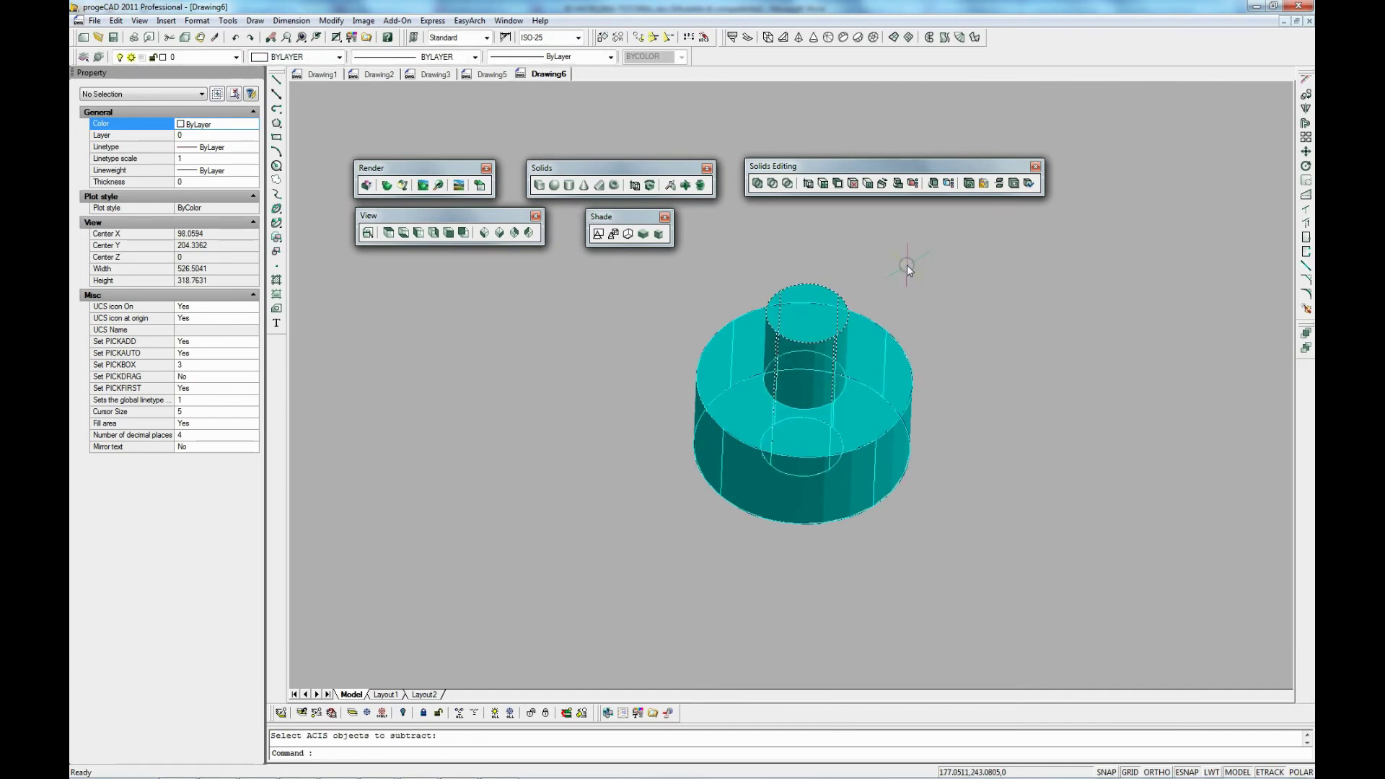
{"action": "left_click", "coordinate": [644, 233]}
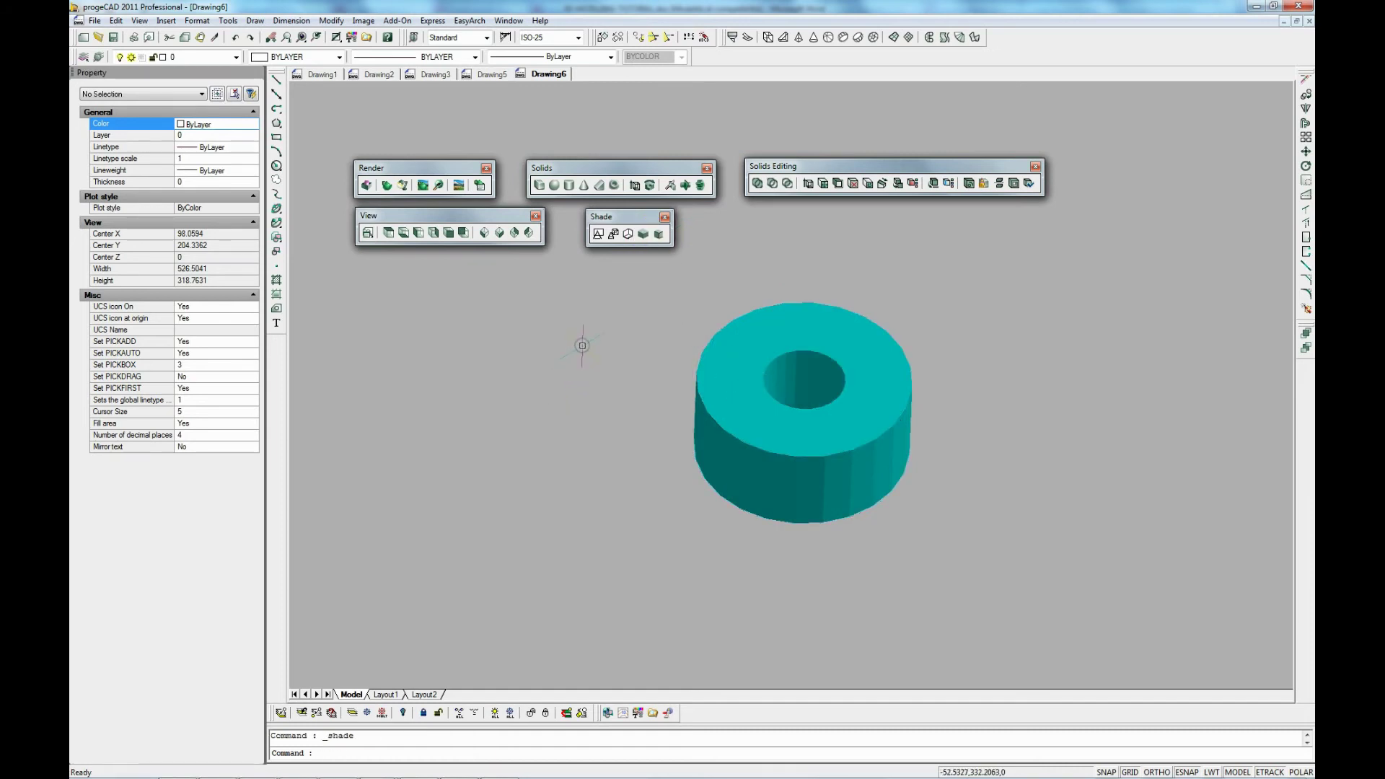
{"action": "middle_click_drag", "start_coordinate": [582, 346], "coordinate": [667, 471], "text": "shift"}
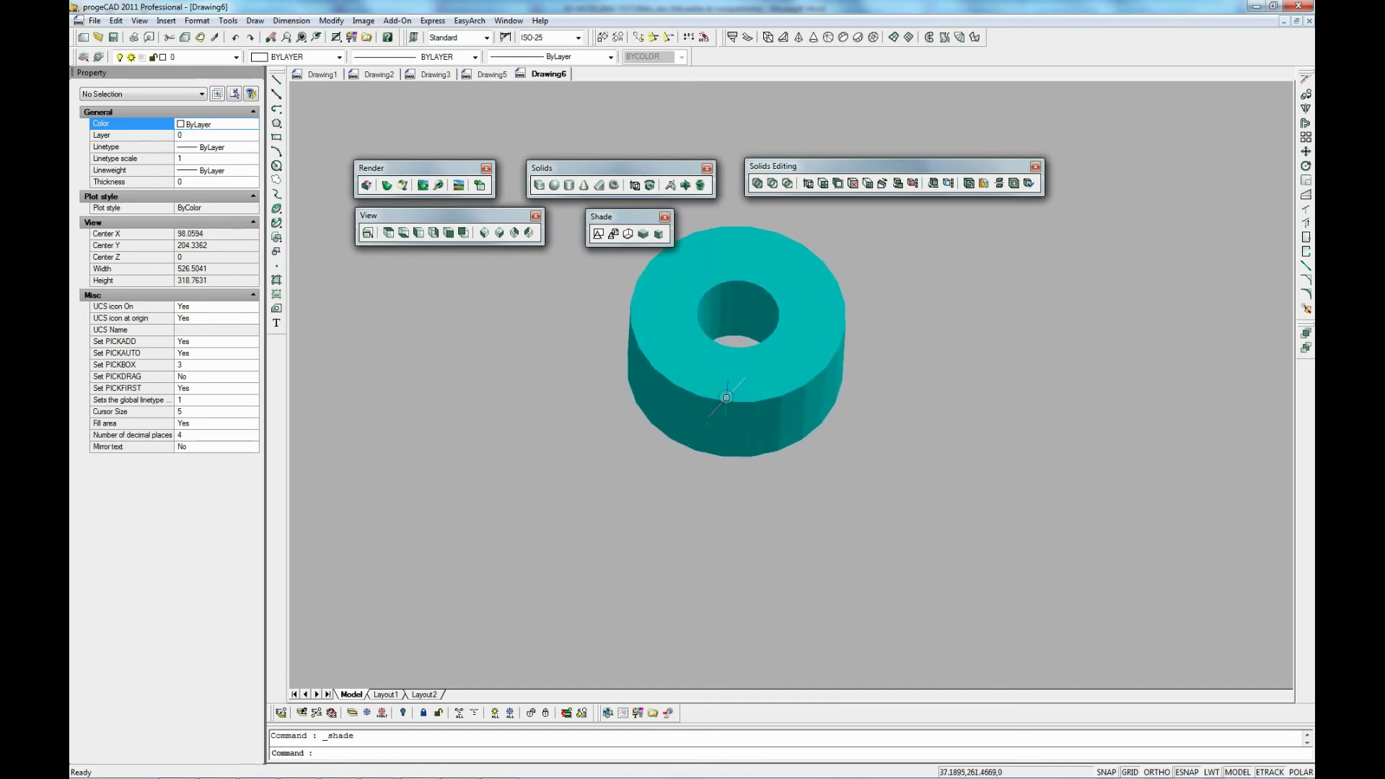
Fillet the ring's outer top edge chain with radius 5.
{"action": "middle_click_drag", "start_coordinate": [727, 396], "coordinate": [736, 496], "text": "shift"}
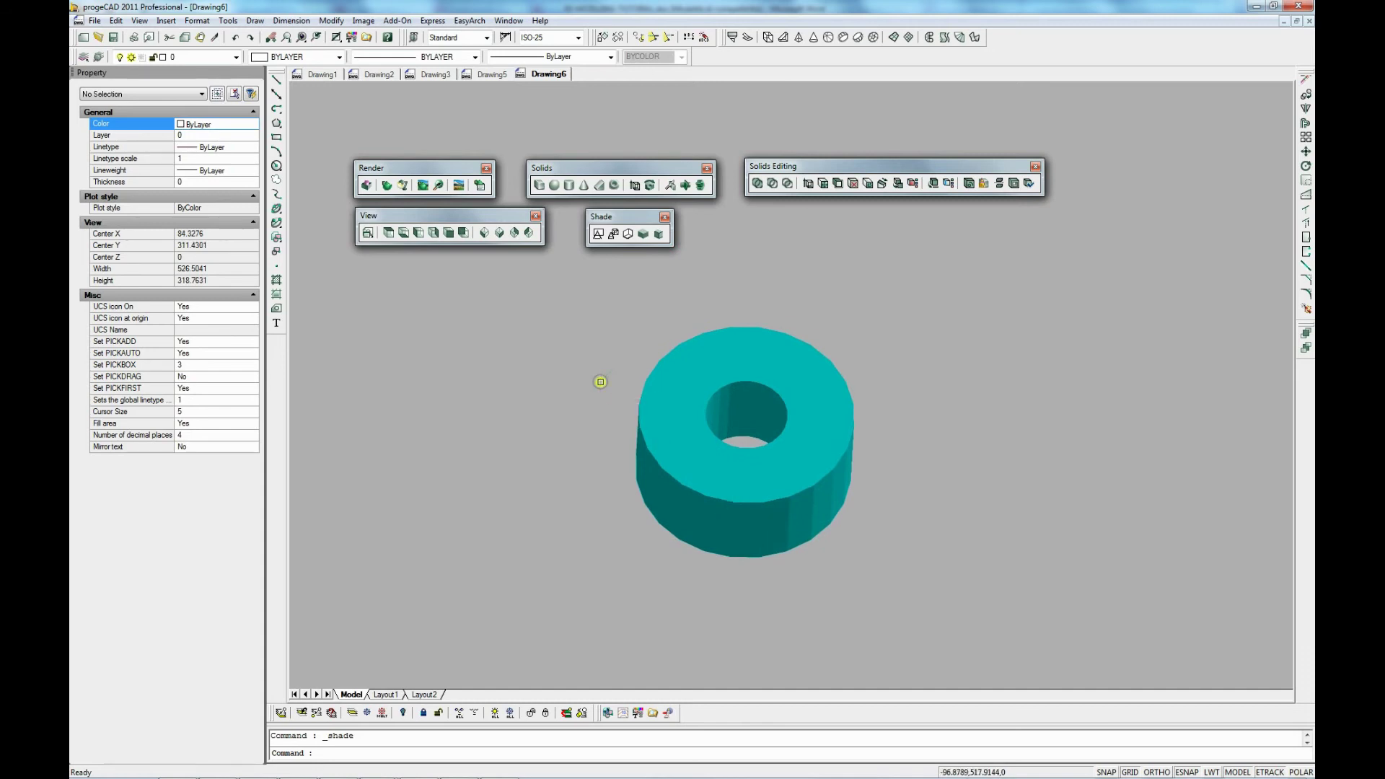
{"action": "mouse_move", "coordinate": [600, 383]}
{"action": "middle_mouse_down", "text": "shift"}
{"action": "mouse_move", "coordinate": [638, 463]}
{"action": "mouse_move", "coordinate": [769, 510]}
{"action": "mouse_move", "coordinate": [833, 430]}
{"action": "mouse_move", "coordinate": [751, 378]}
{"action": "mouse_move", "coordinate": [644, 348]}
{"action": "middle_mouse_up", "text": "shift"}
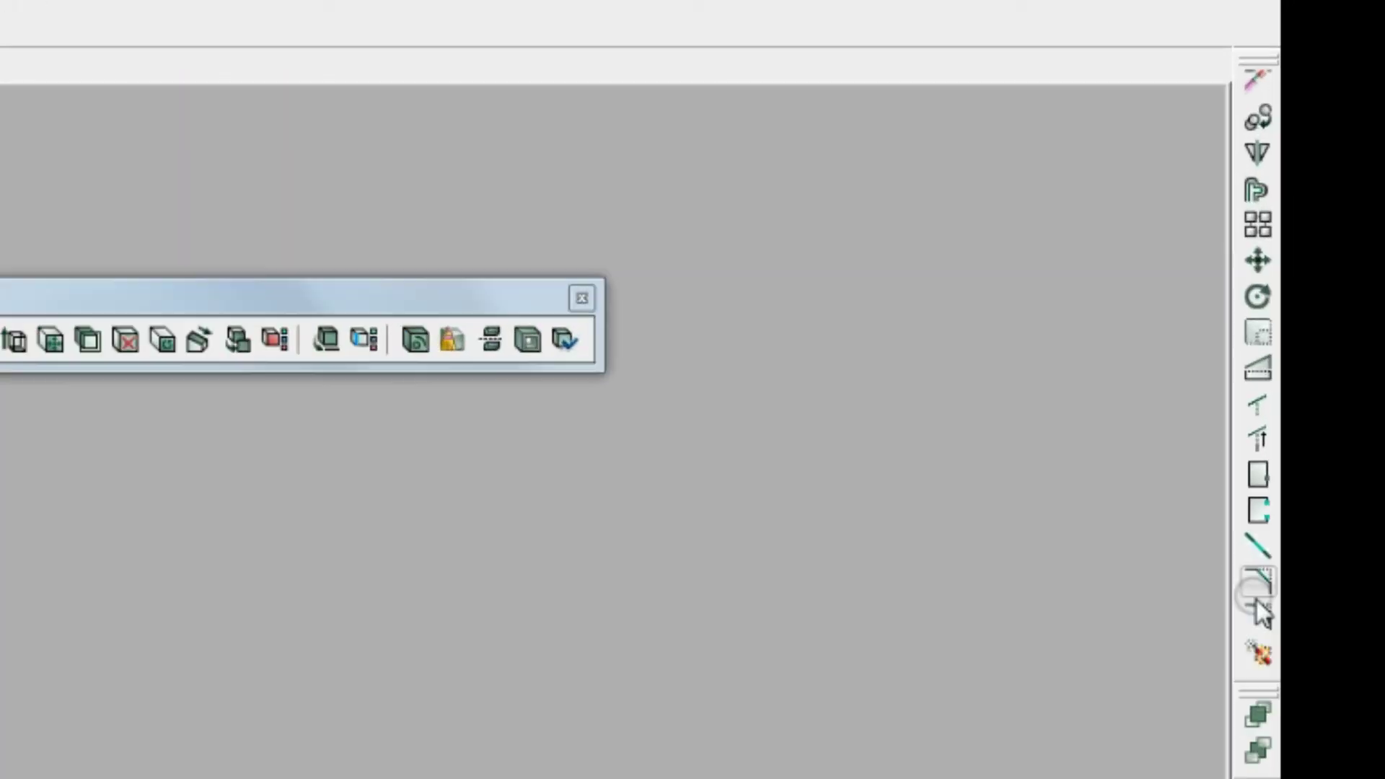
{"action": "left_click", "coordinate": [1258, 619]}
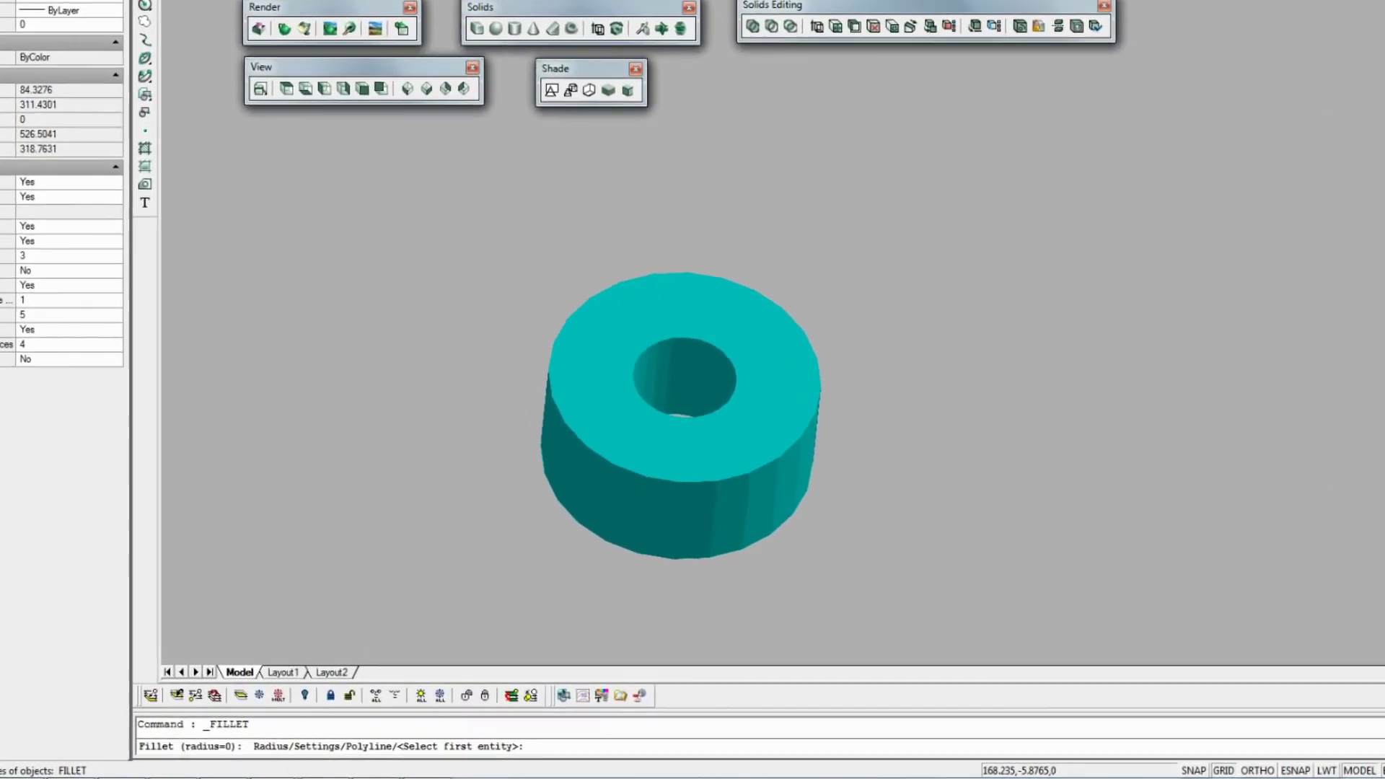
{"action": "left_click", "coordinate": [755, 294]}
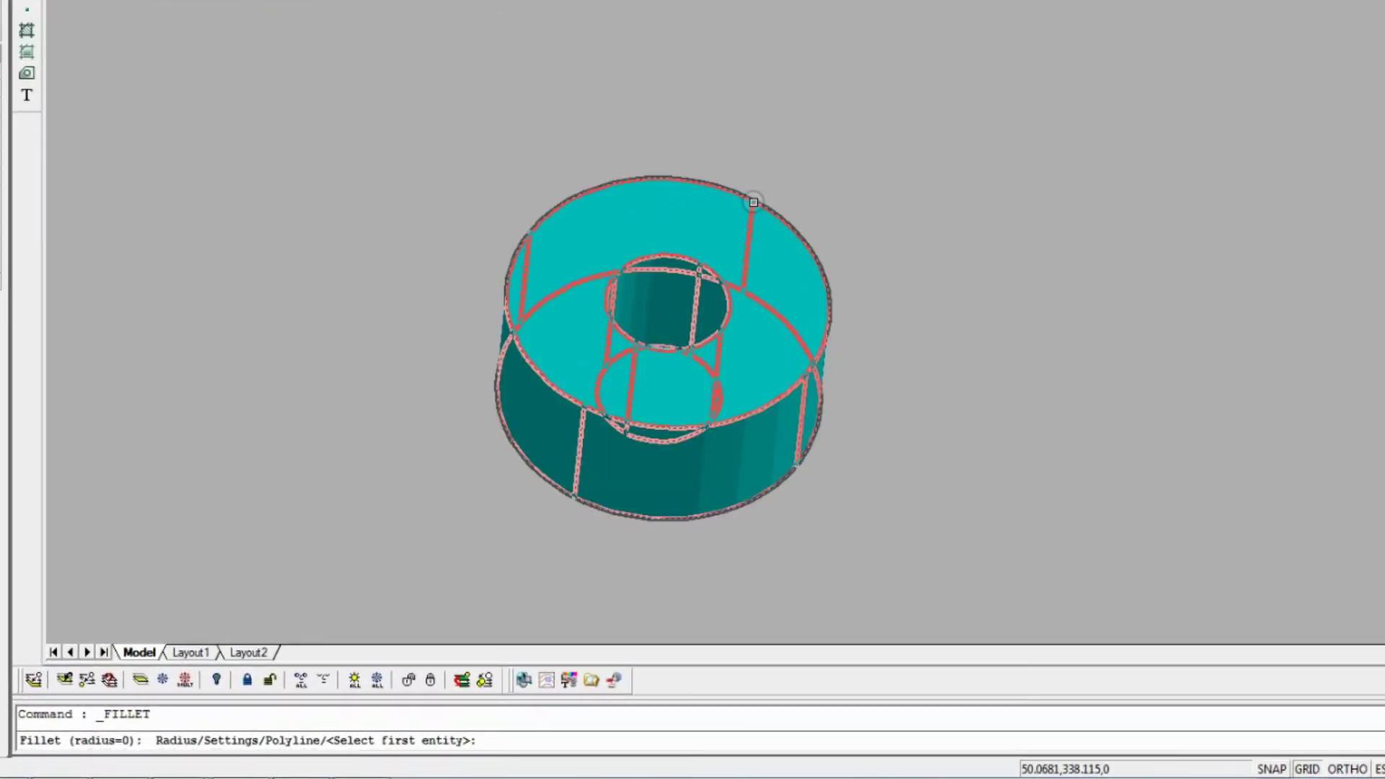
{"action": "left_click", "coordinate": [753, 202]}
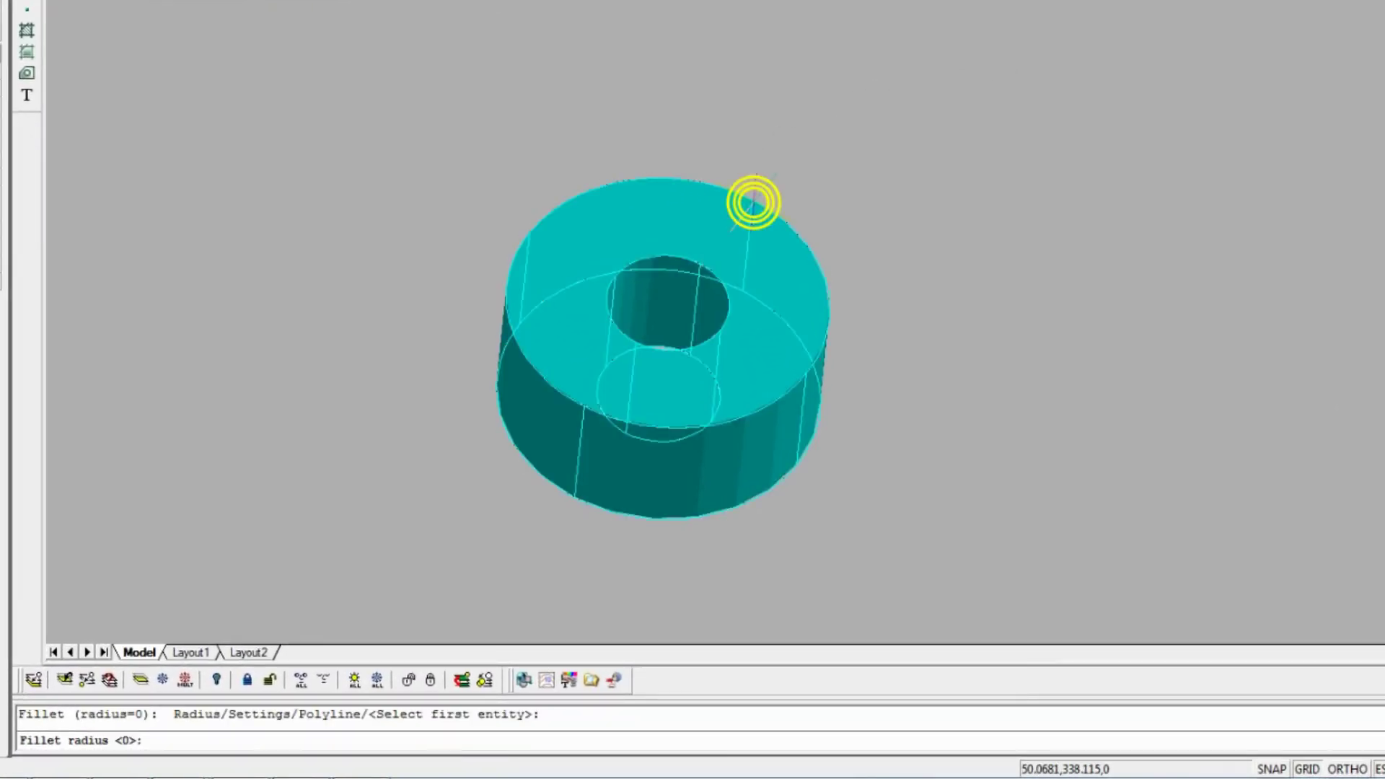
{"action": "type", "text": "5"}
{"action": "key", "text": "Return"}
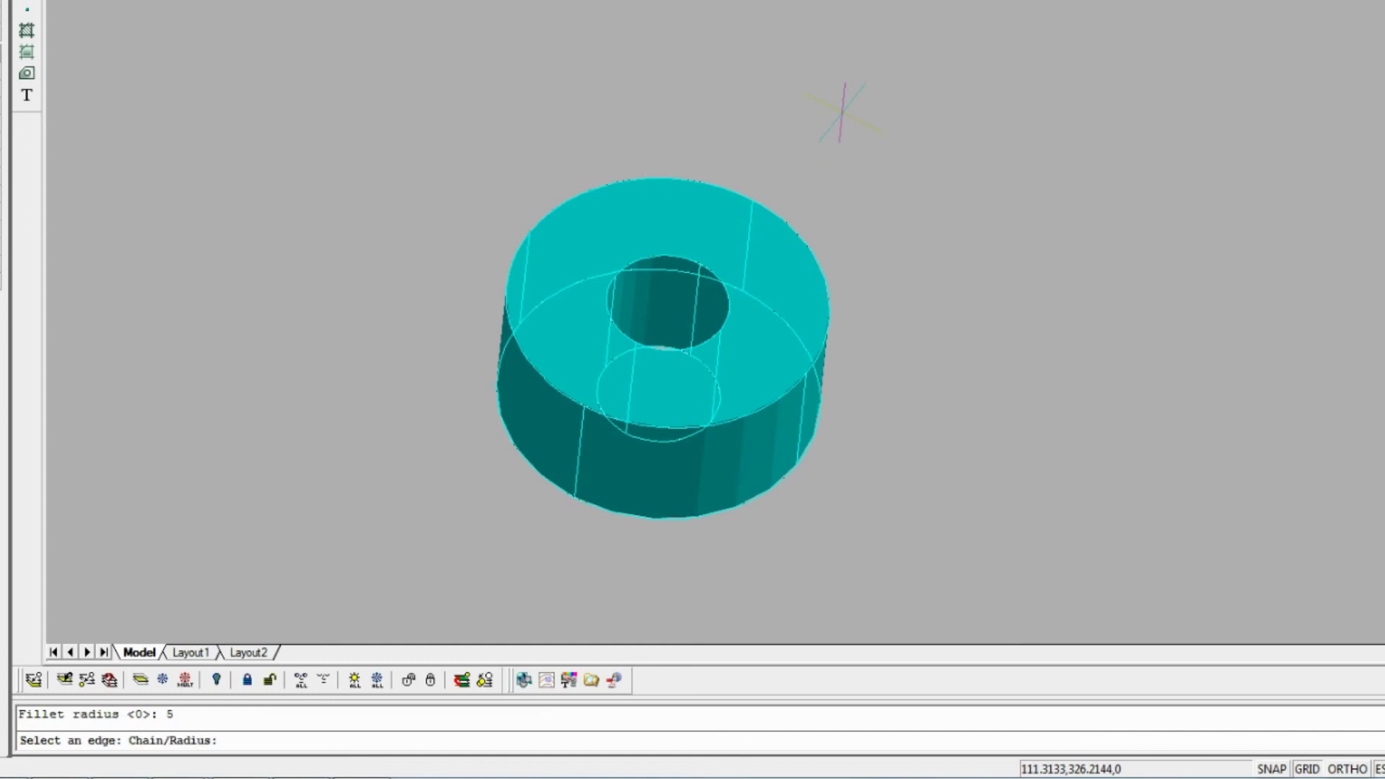
{"action": "type", "text": "c"}
{"action": "key", "text": "Return"}
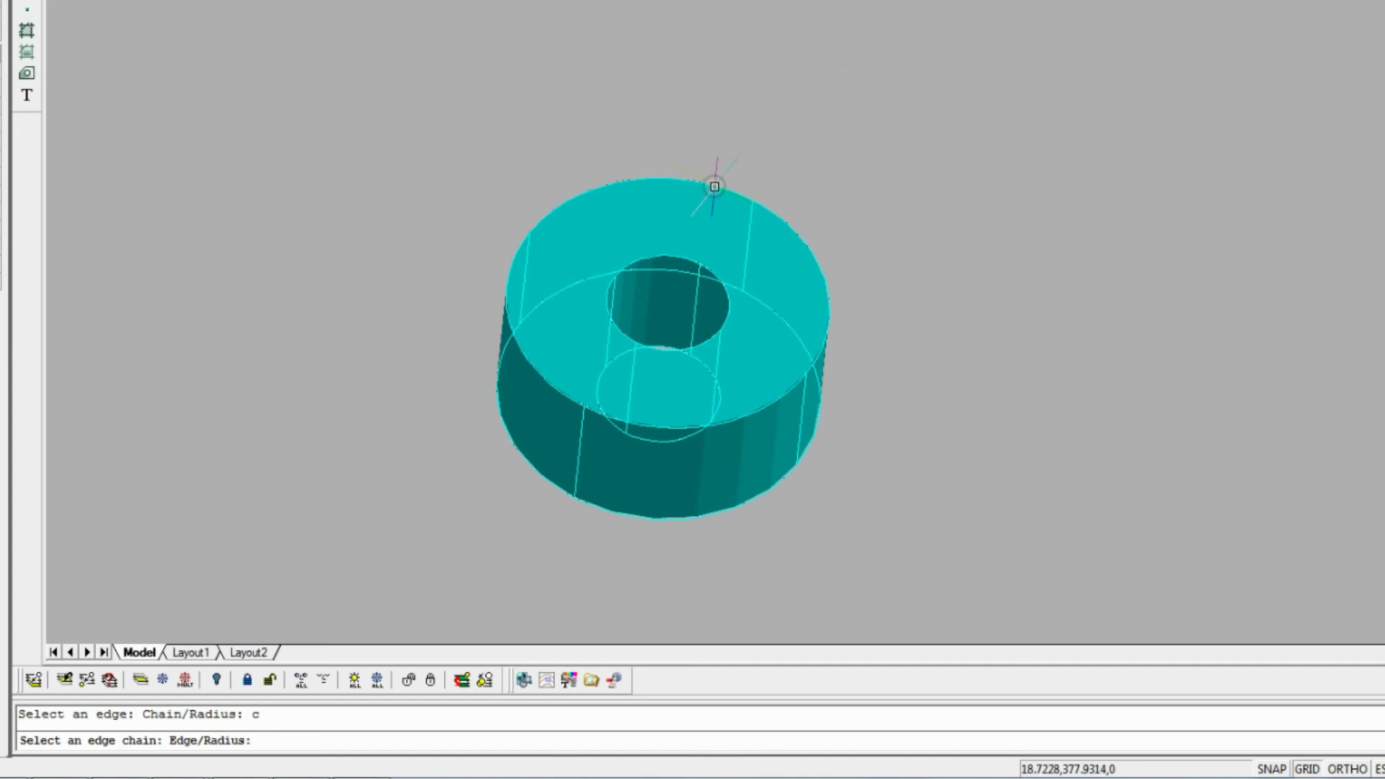
{"action": "left_click", "coordinate": [626, 182]}
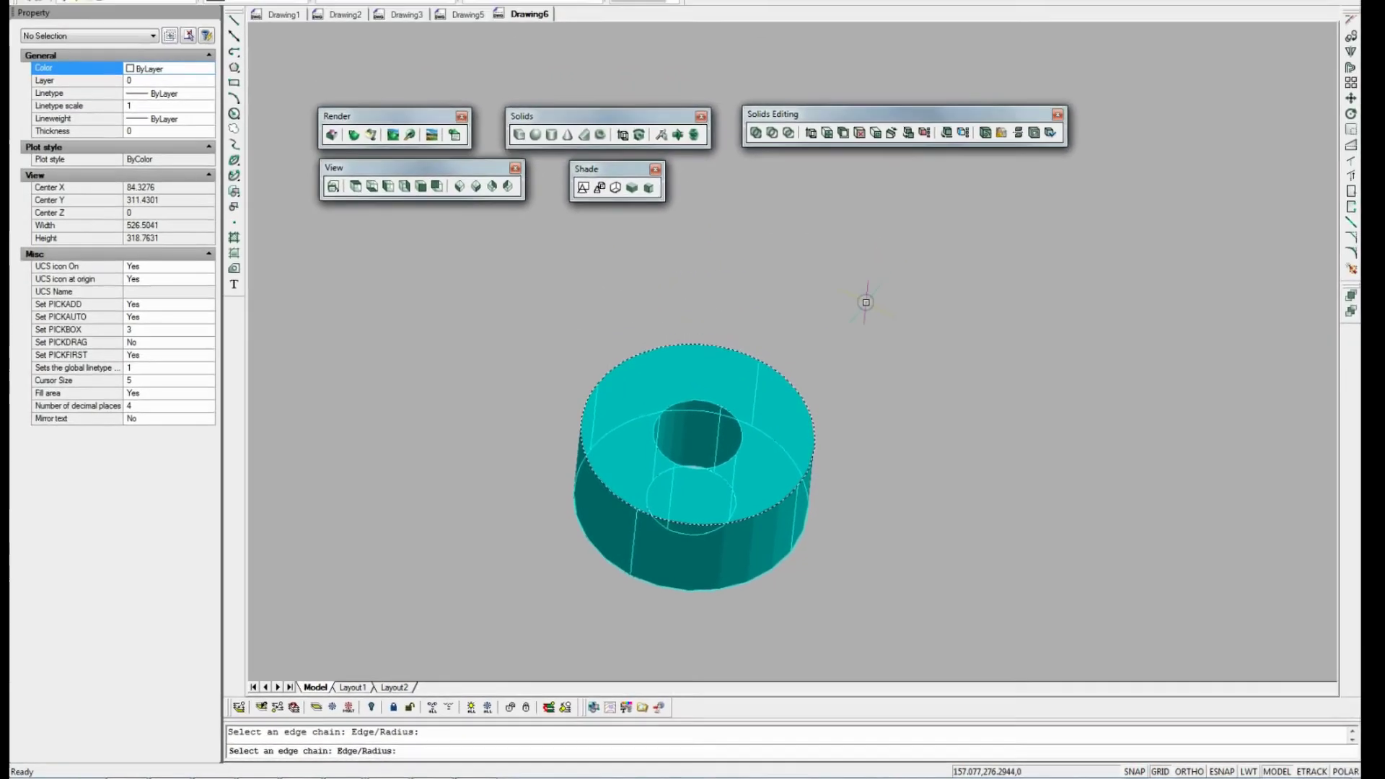
{"action": "key", "text": "Return"}
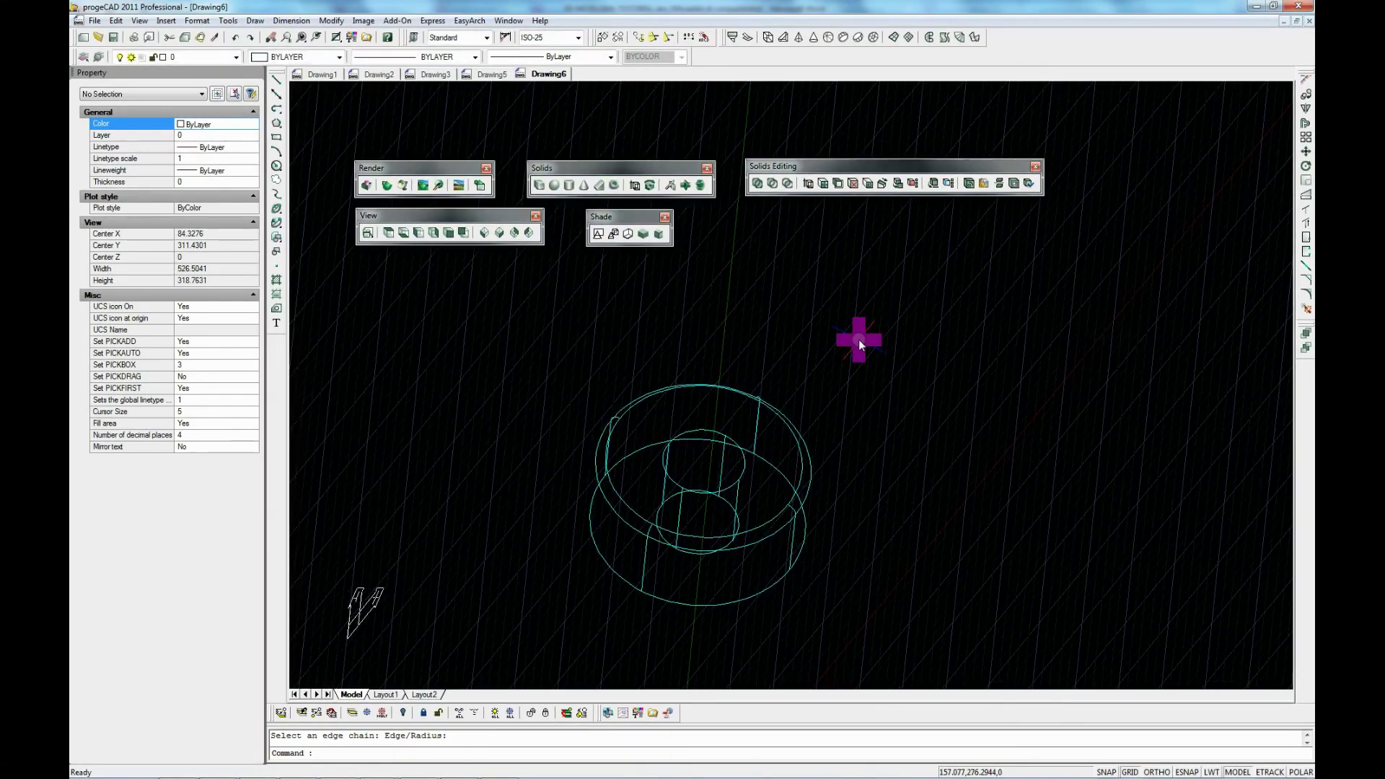
Fillet the hole's top rim with the same radius 5 and show the solid shaded.
{"action": "left_click", "coordinate": [643, 233]}
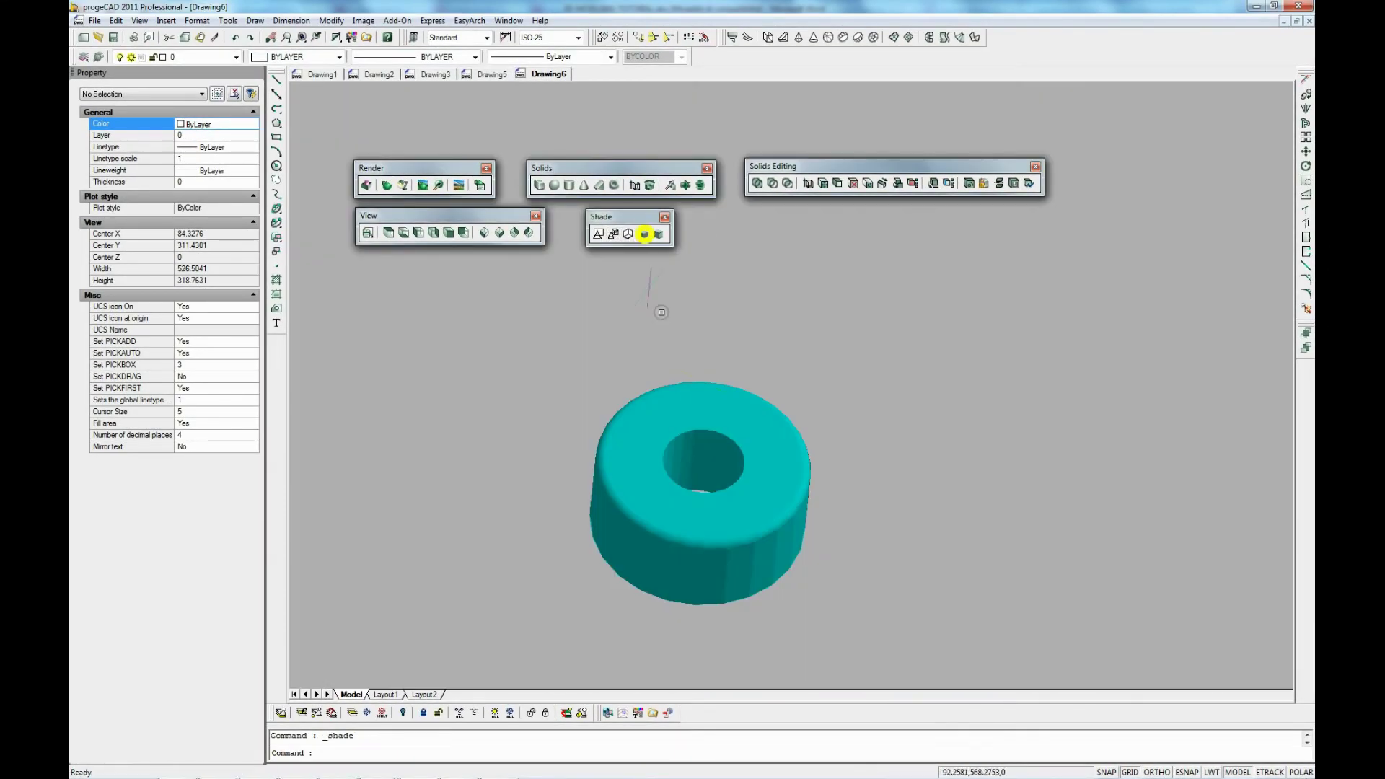
{"action": "scroll", "coordinate": [772, 540], "scroll_direction": "up", "scroll_amount": 5}
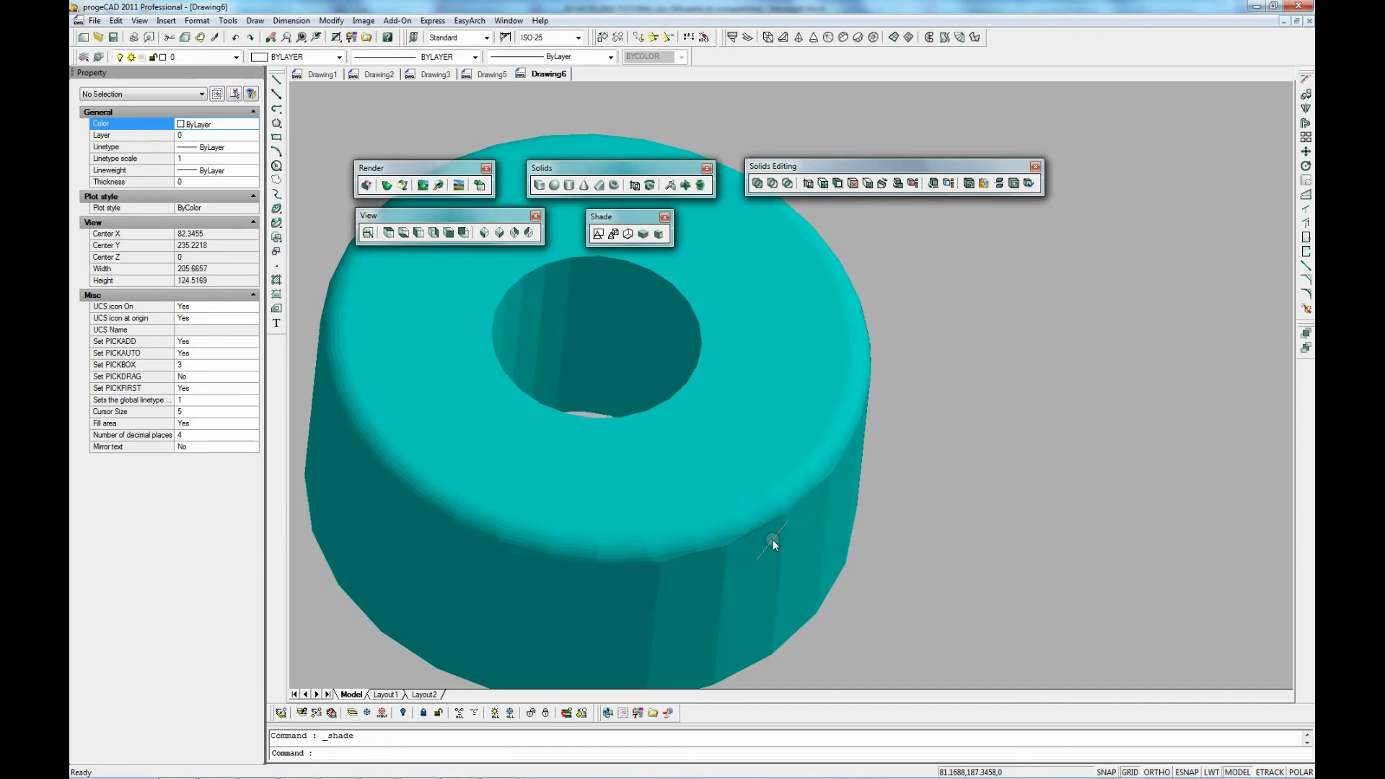
{"action": "scroll", "coordinate": [772, 539], "scroll_direction": "down", "scroll_amount": 3}
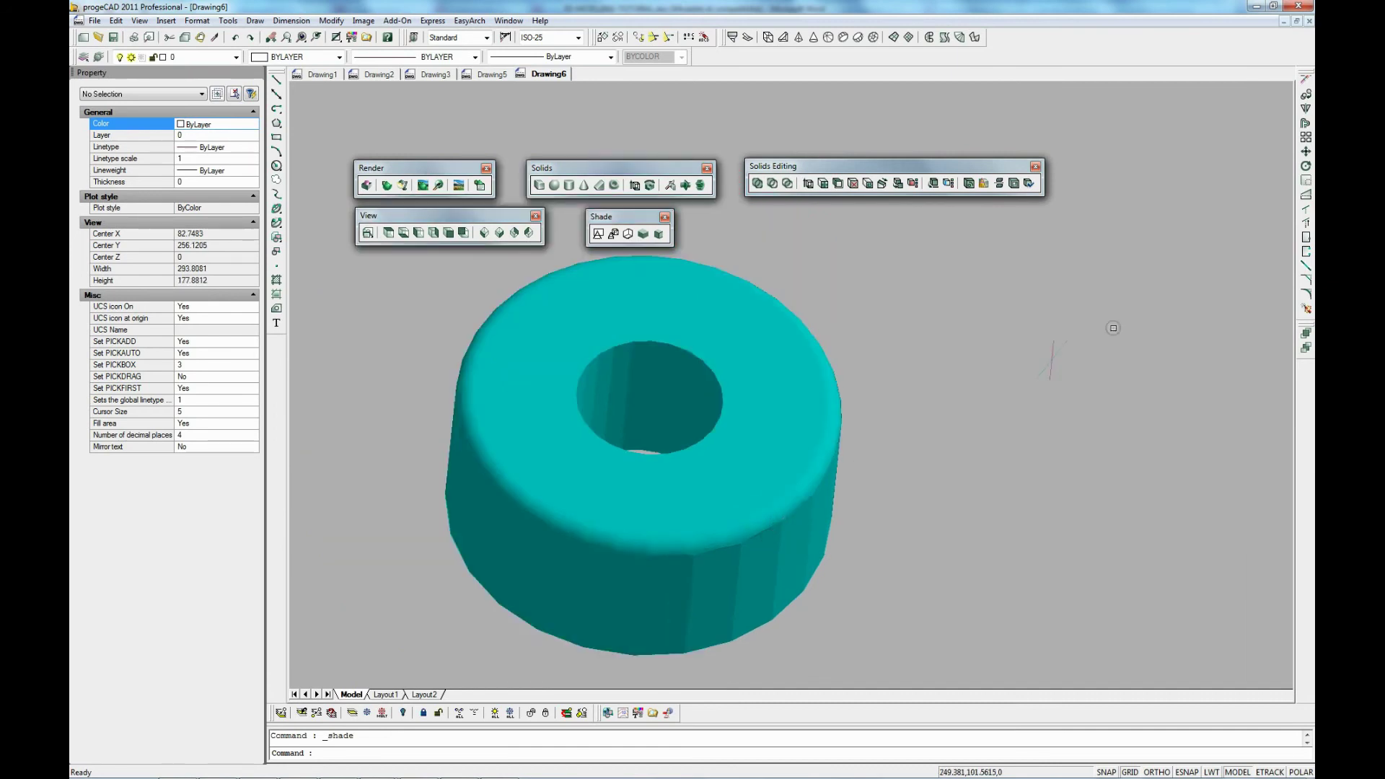
{"action": "left_click", "coordinate": [1307, 294]}
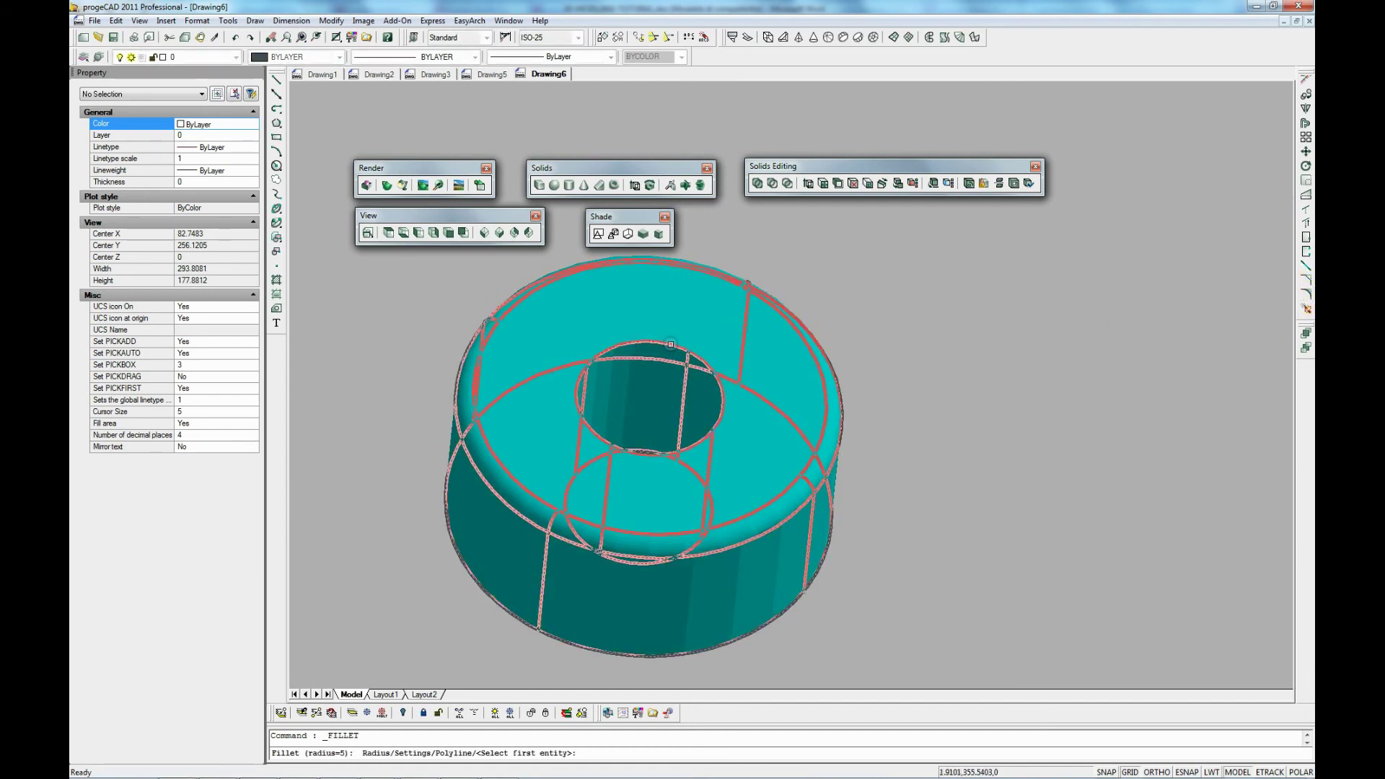
{"action": "left_click", "coordinate": [670, 345]}
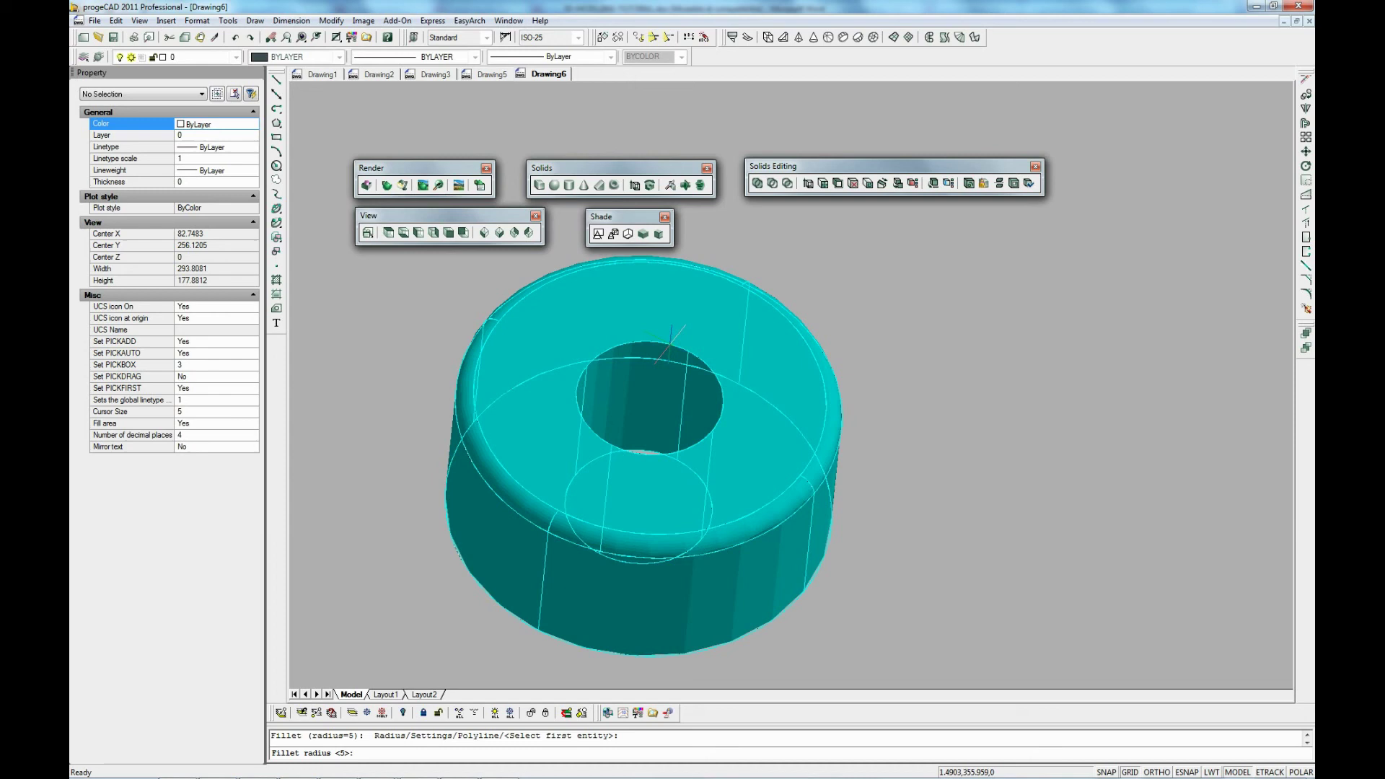
{"action": "key", "text": "Return"}
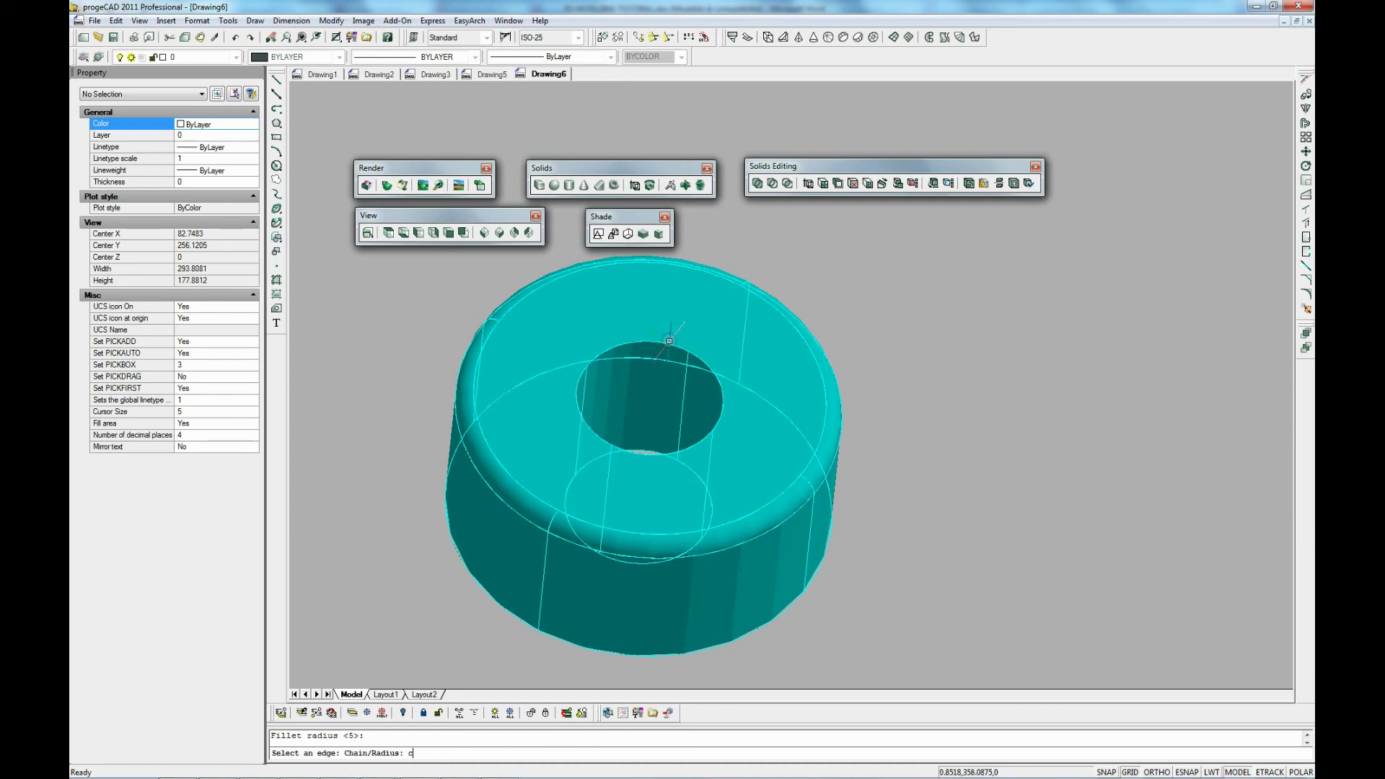
{"action": "type", "text": "c"}
{"action": "key", "text": "Return"}
{"action": "left_click", "coordinate": [645, 341]}
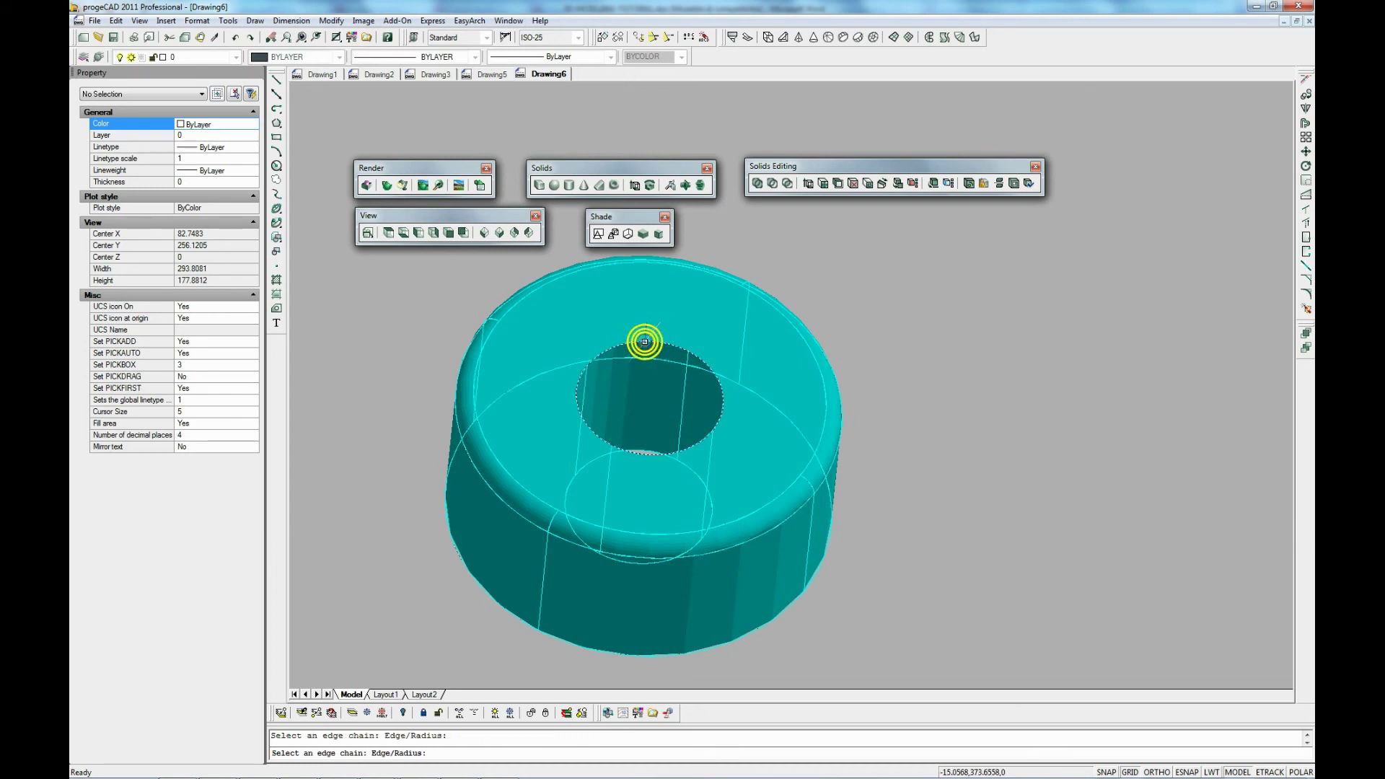
{"action": "key", "text": "Return"}
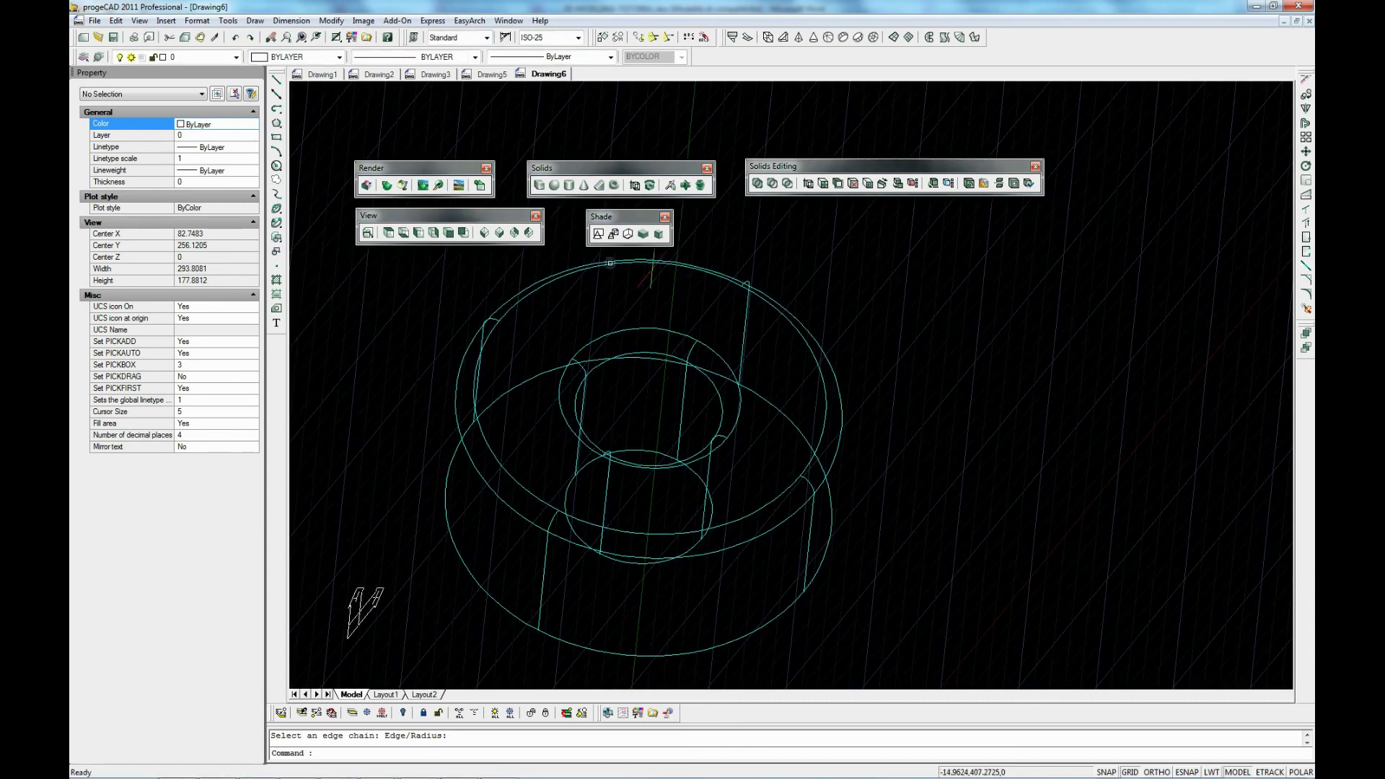
{"action": "left_click", "coordinate": [643, 233]}
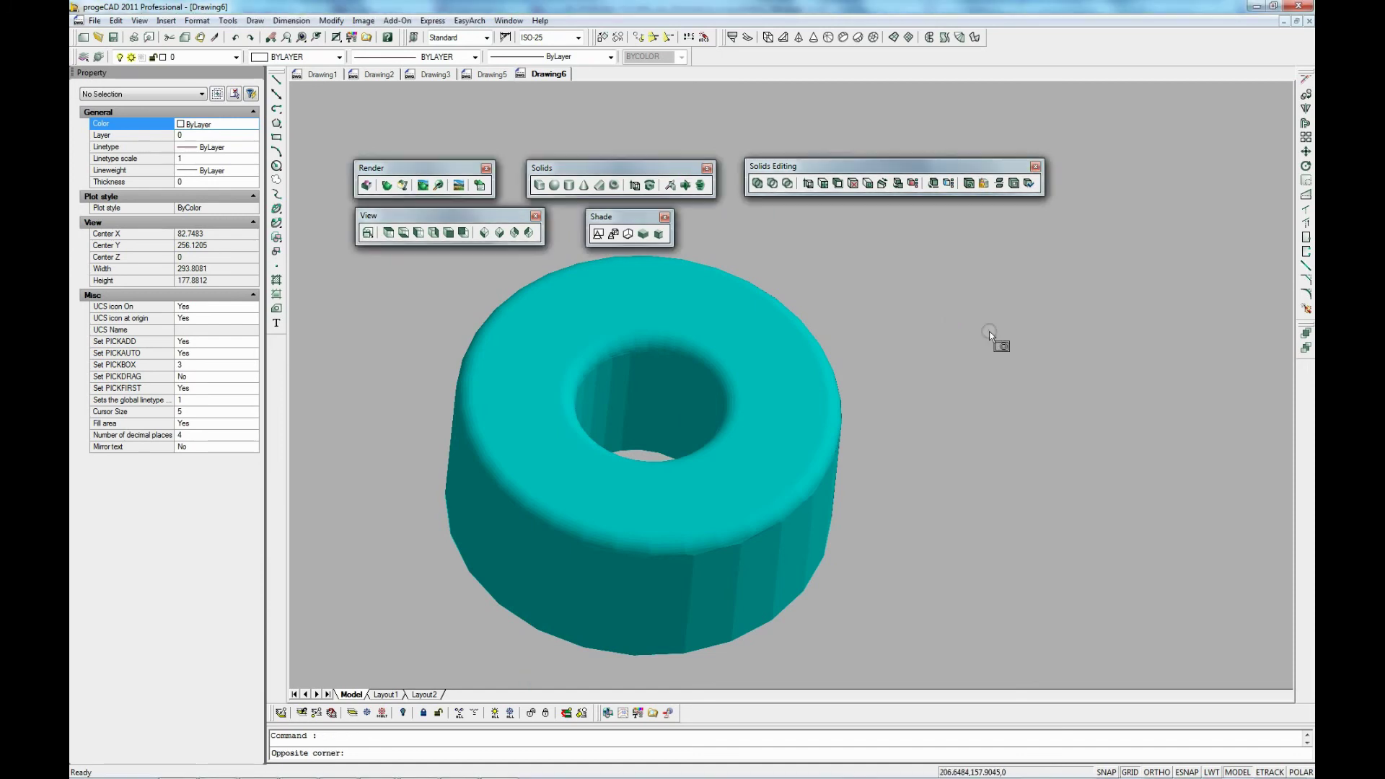
Shell the ring to a 5-unit wall with its front flat face removed, then view it shaded.
{"action": "left_click", "coordinate": [881, 418]}
{"action": "scroll", "coordinate": [881, 433], "scroll_direction": "down", "scroll_amount": 5}
{"action": "middle_click_drag", "start_coordinate": [712, 558], "coordinate": [766, 450], "text": "shift"}
{"action": "scroll", "coordinate": [767, 450], "scroll_direction": "up", "scroll_amount": 5}
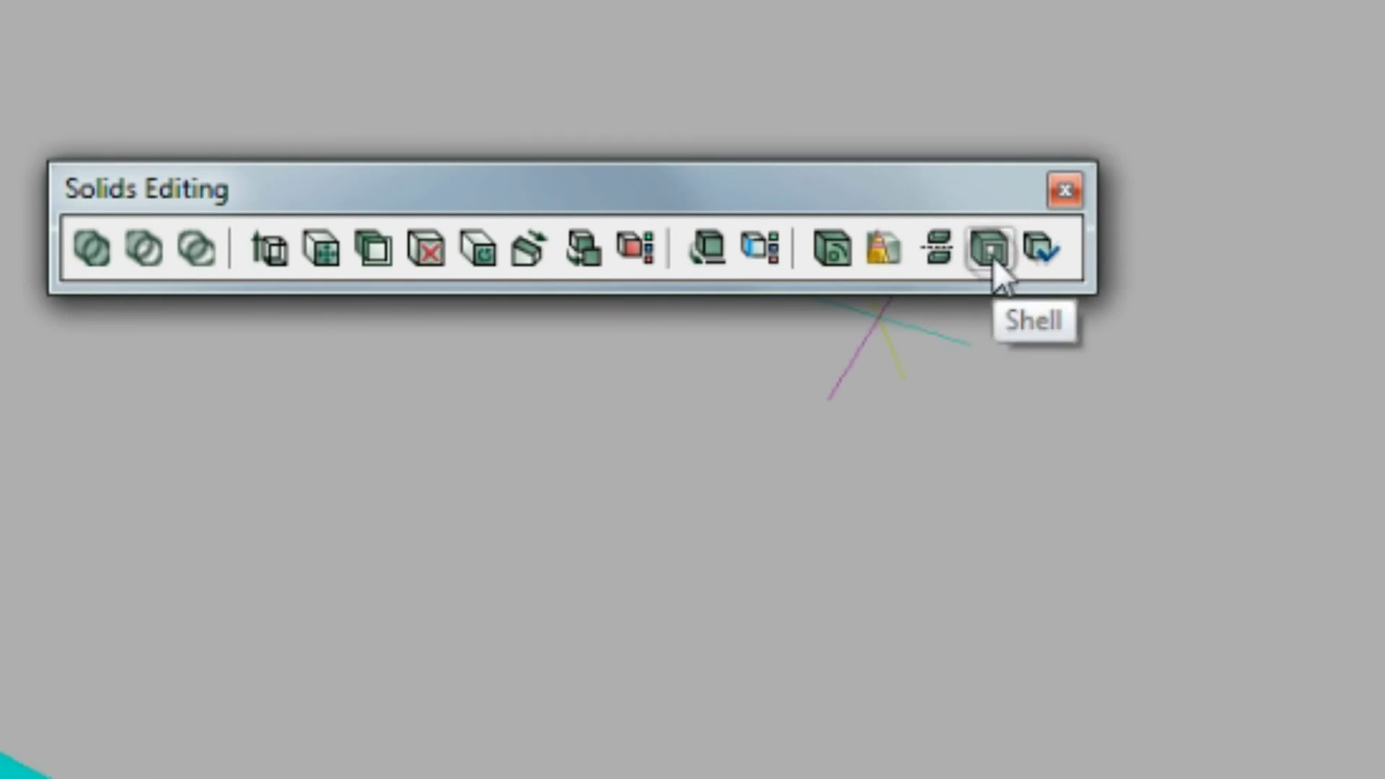
{"action": "left_click", "coordinate": [994, 261]}
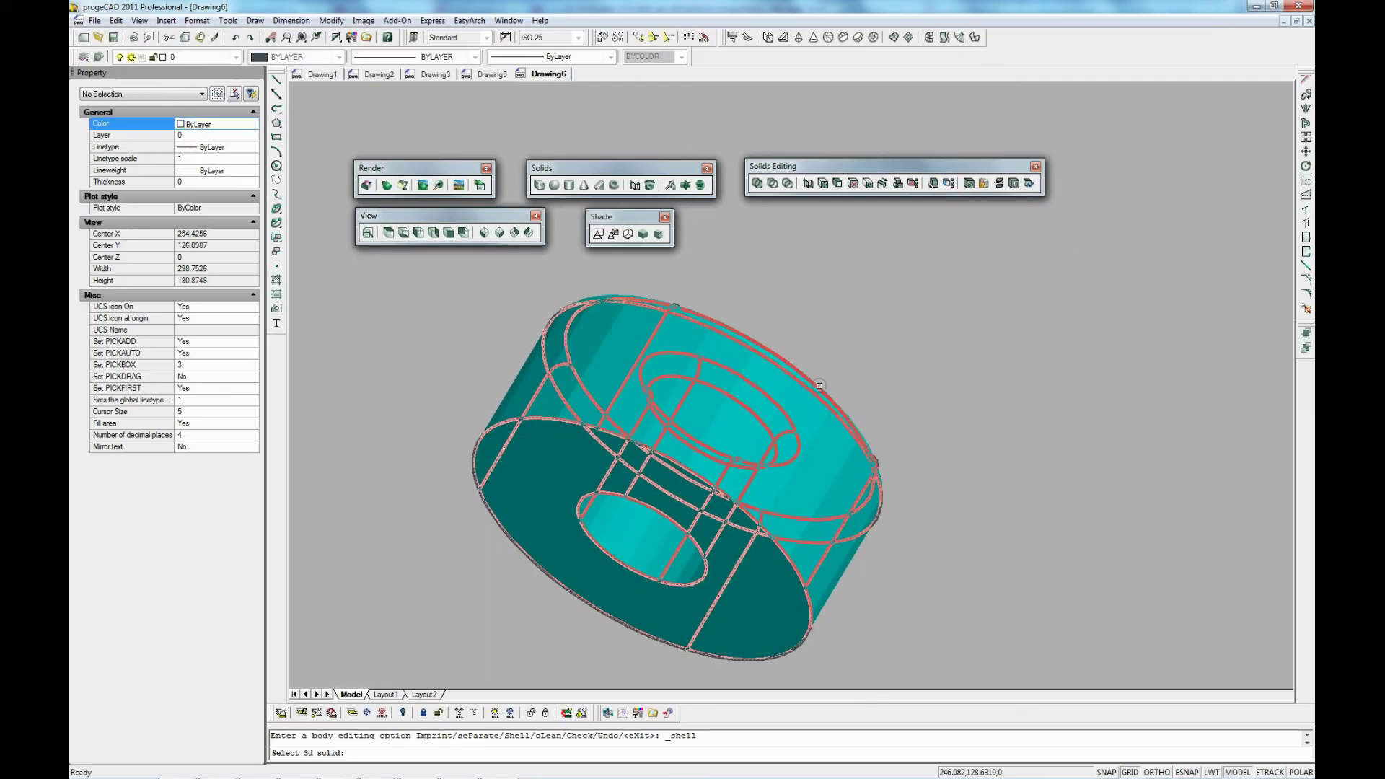
{"action": "left_click", "coordinate": [808, 423]}
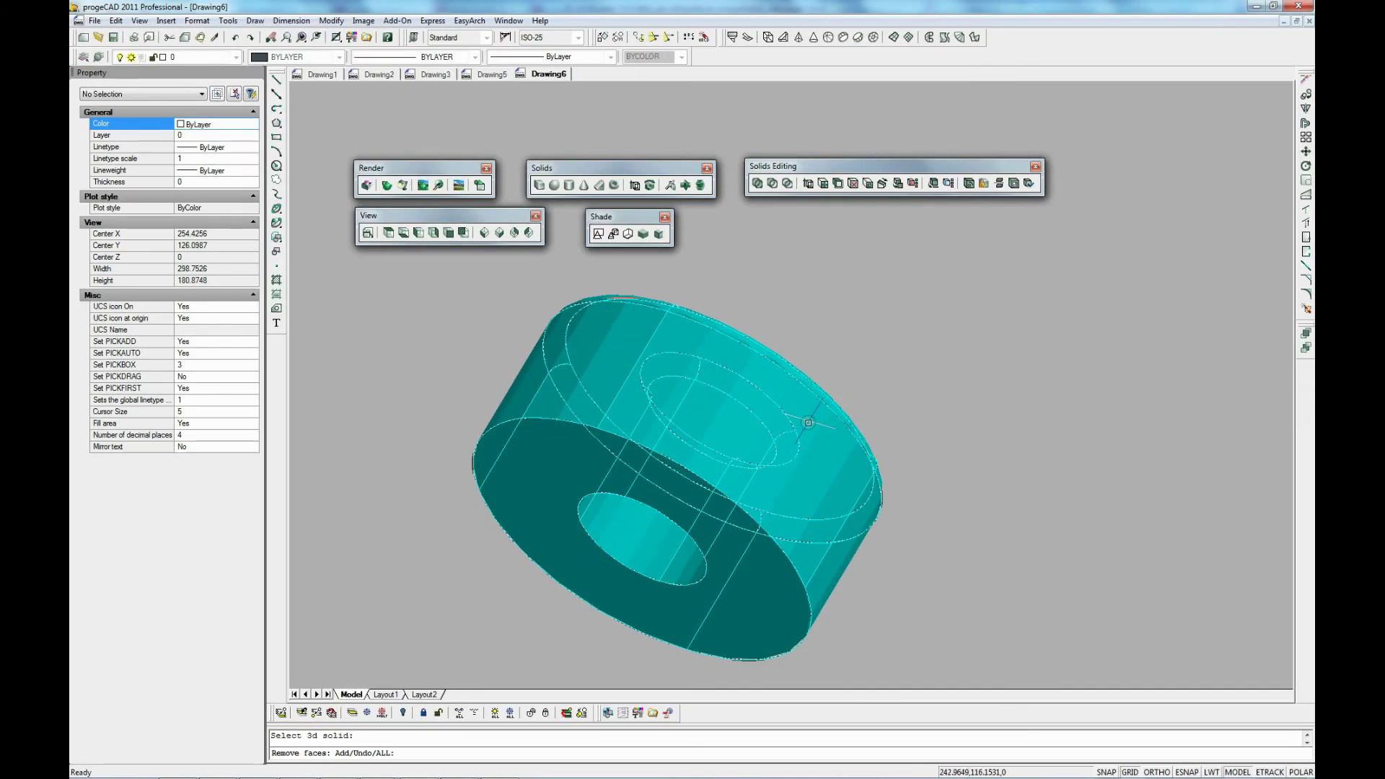
{"action": "left_click", "coordinate": [516, 513]}
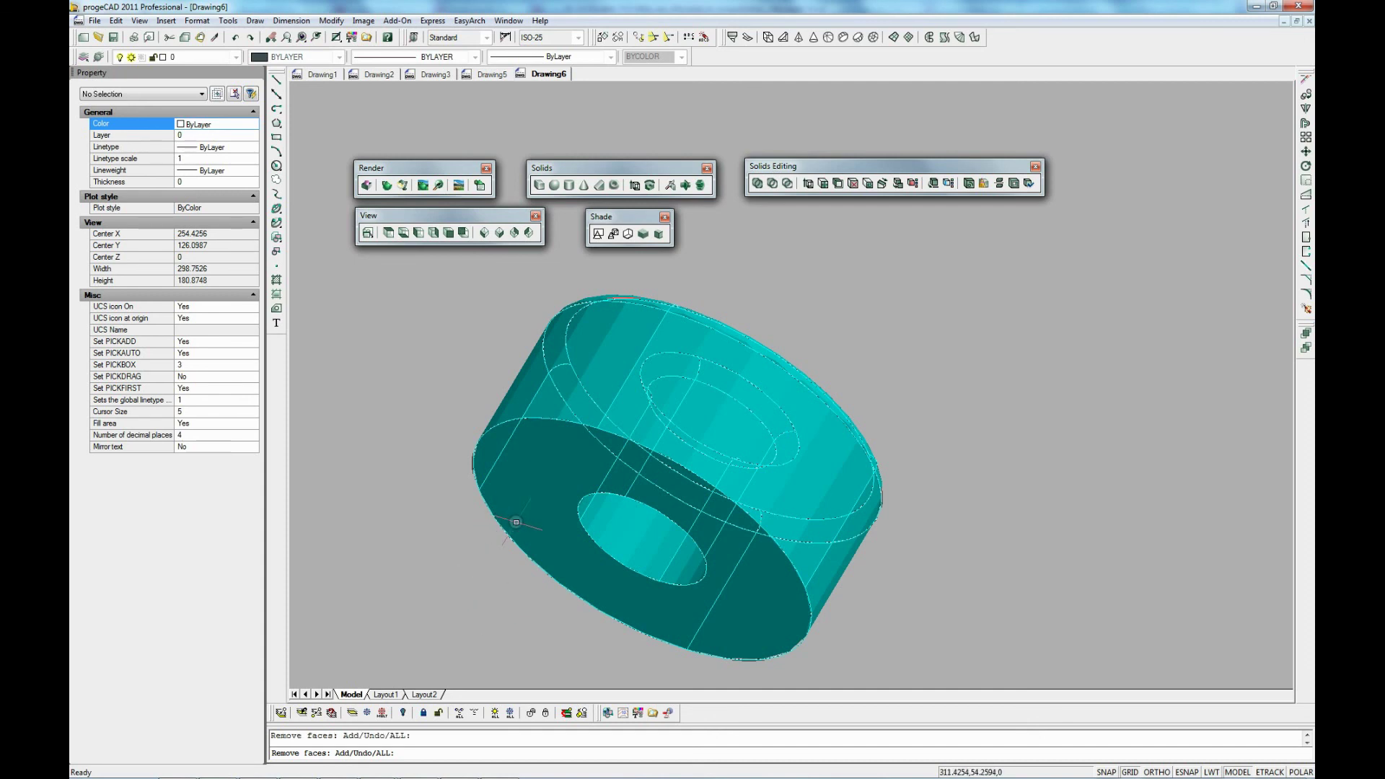
{"action": "key", "text": "Return"}
{"action": "type", "text": "5"}
{"action": "key", "text": "Return"}
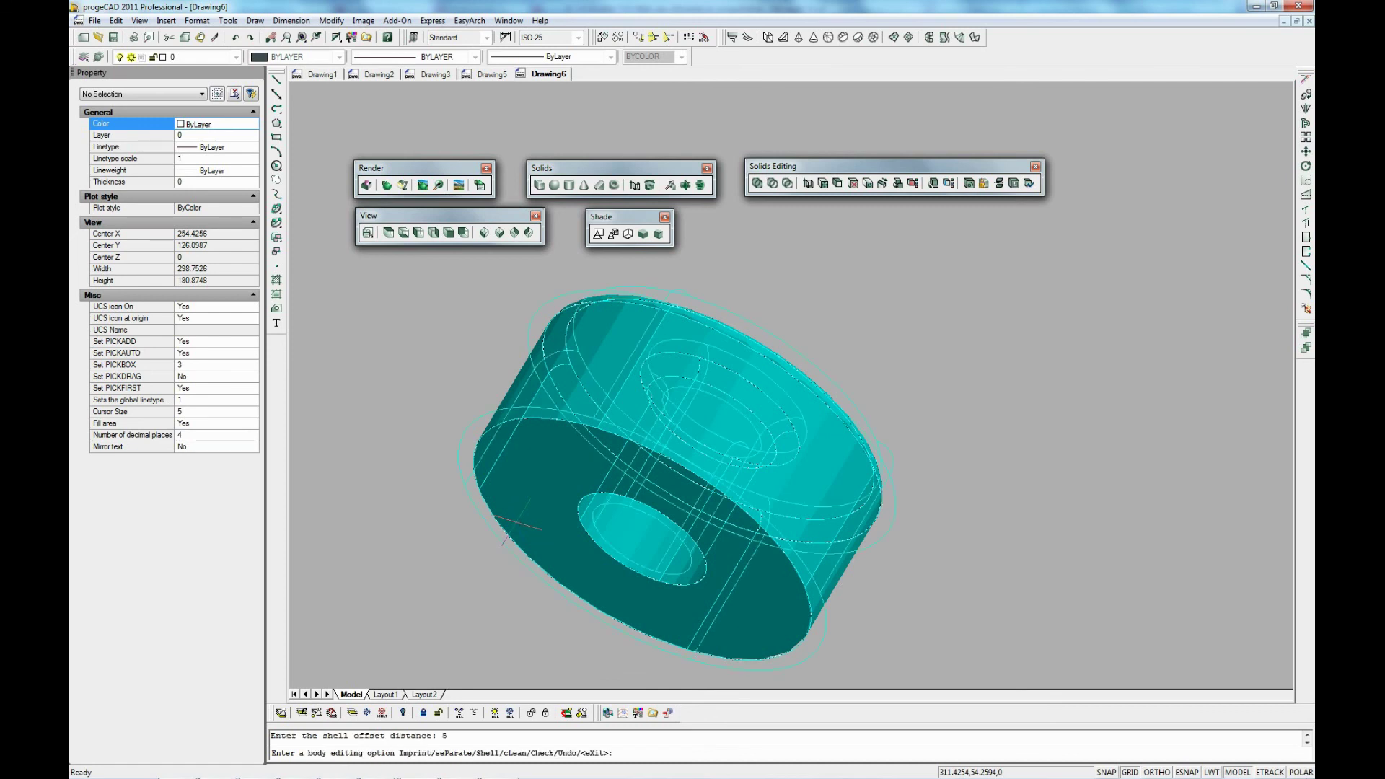
{"action": "left_click", "coordinate": [643, 233]}
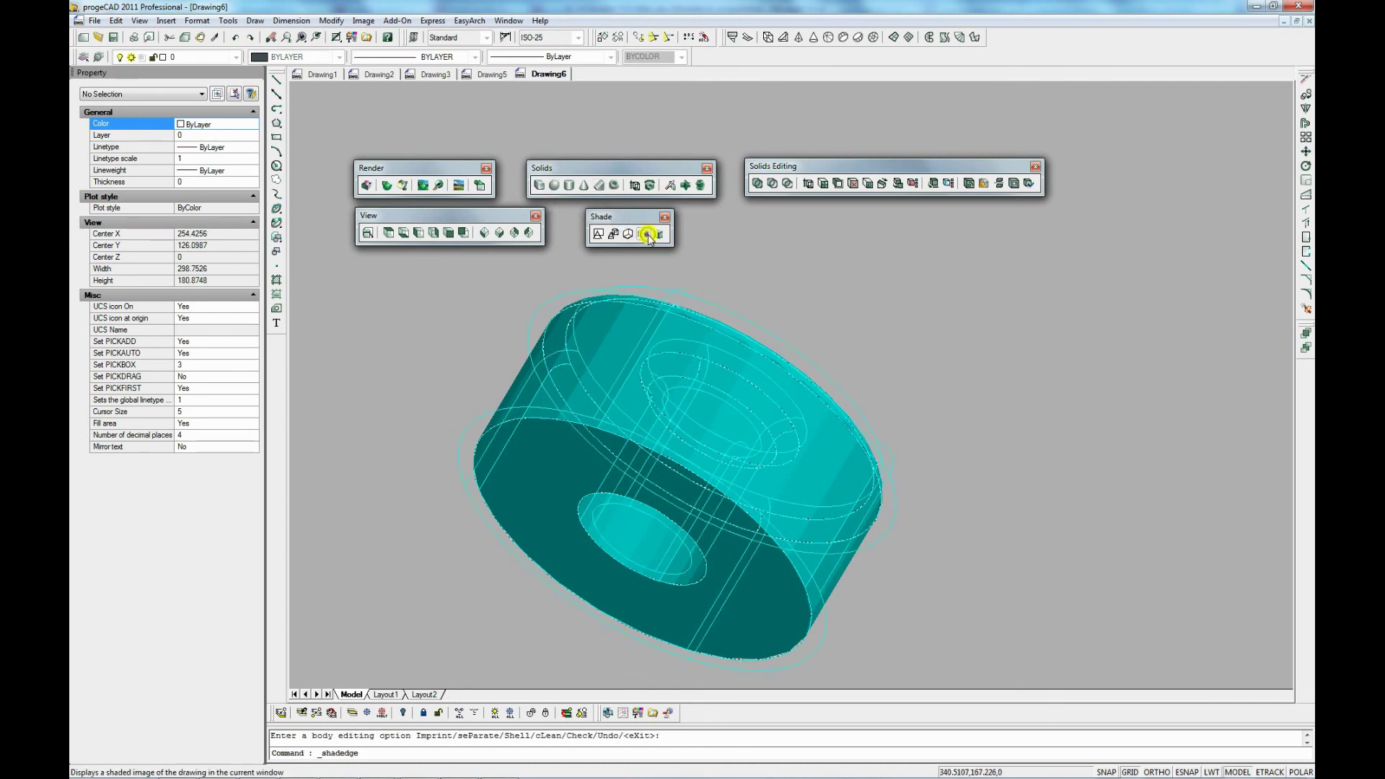
{"action": "mouse_move", "coordinate": [599, 641]}
{"action": "middle_mouse_down", "text": "shift"}
{"action": "mouse_move", "coordinate": [705, 532]}
{"action": "mouse_move", "coordinate": [1025, 481]}
{"action": "mouse_move", "coordinate": [881, 547]}
{"action": "mouse_move", "coordinate": [868, 581]}
{"action": "middle_mouse_up", "text": "shift"}
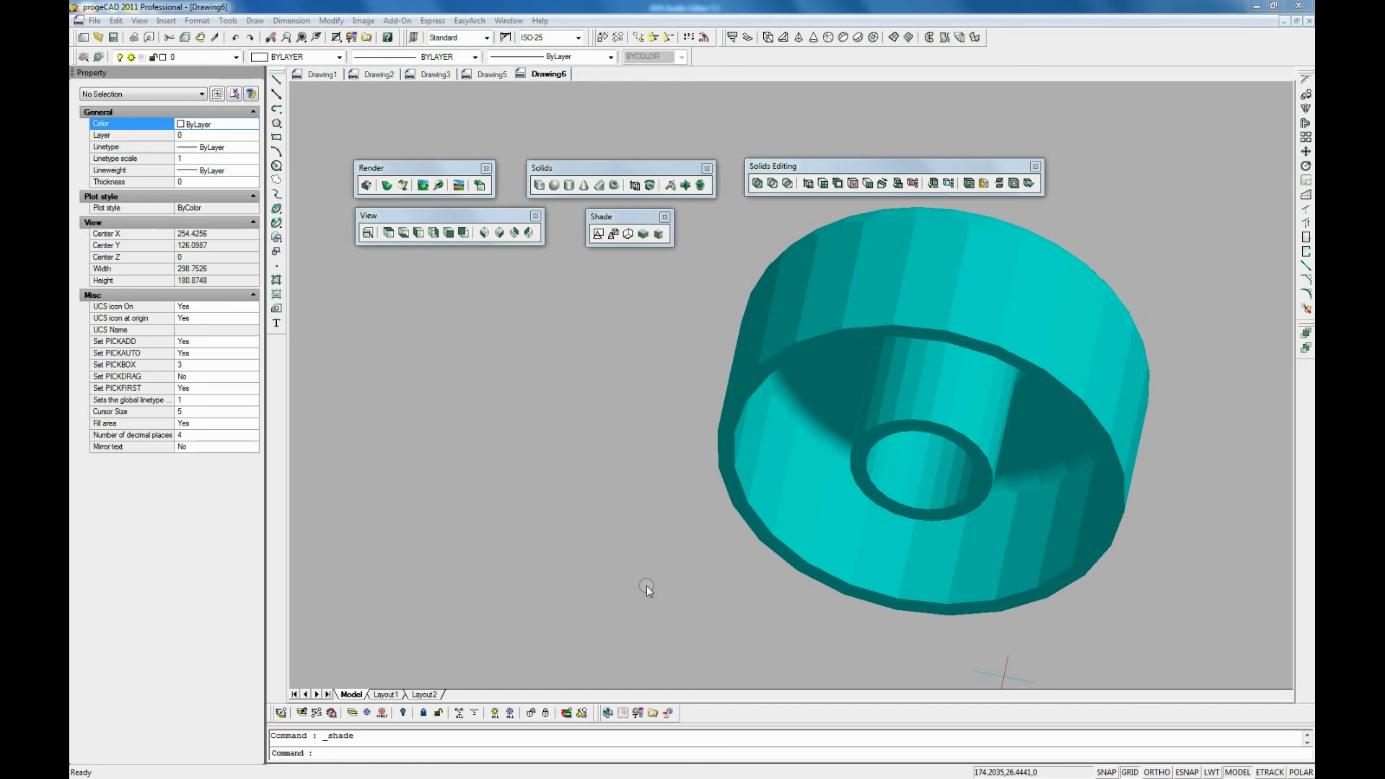
Render the hollow cyan cup with smooth shading against a black background.
{"action": "left_click", "coordinate": [389, 185]}
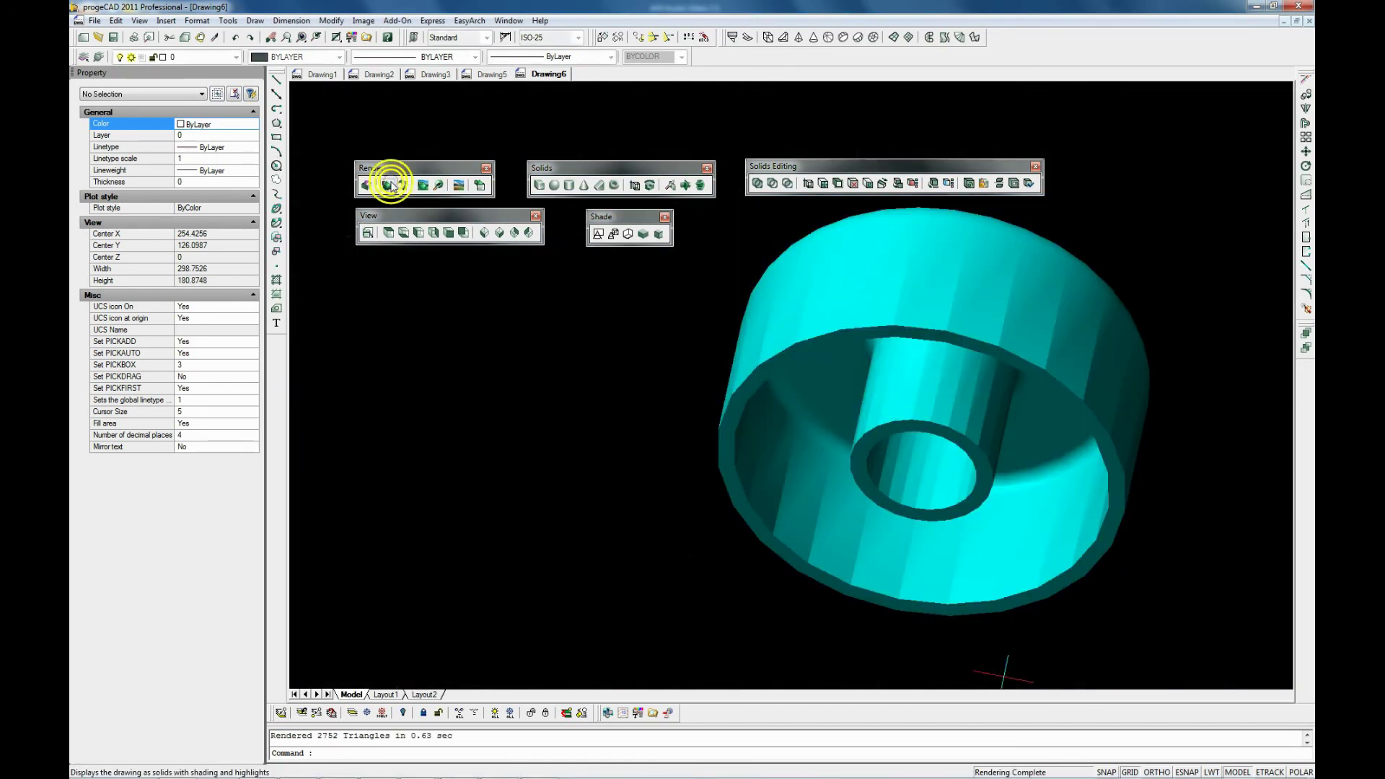